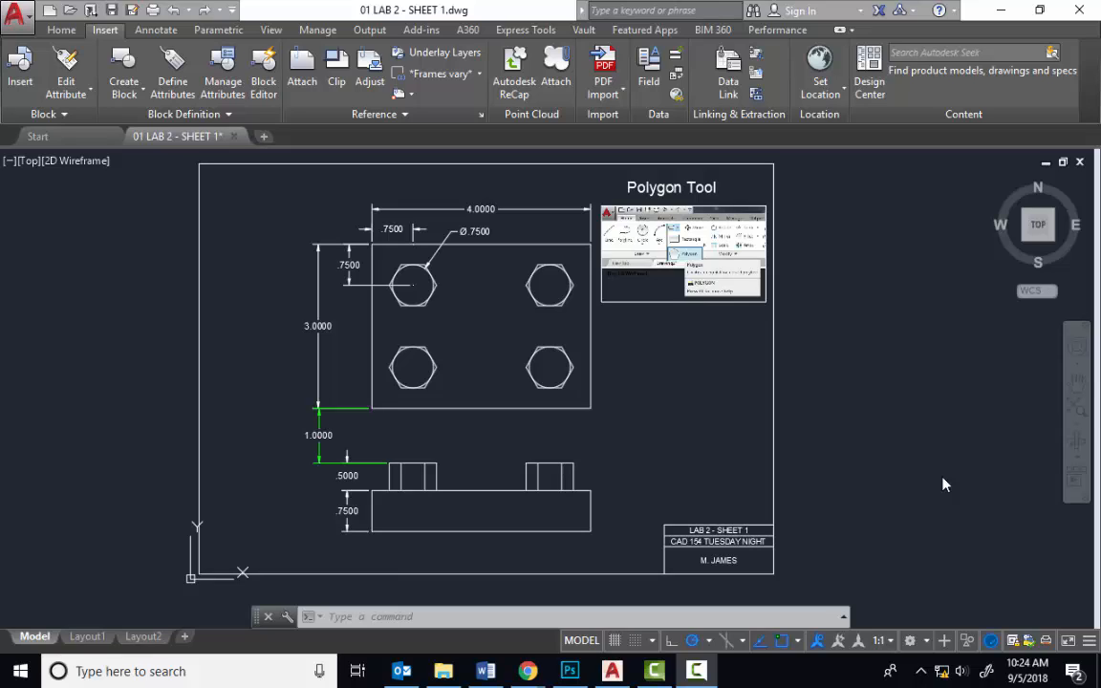
Draw a rectangle 4 wide by 3 high with the Line tool in the empty space beside the reference sheet.
click(61, 30)
click(23, 63)
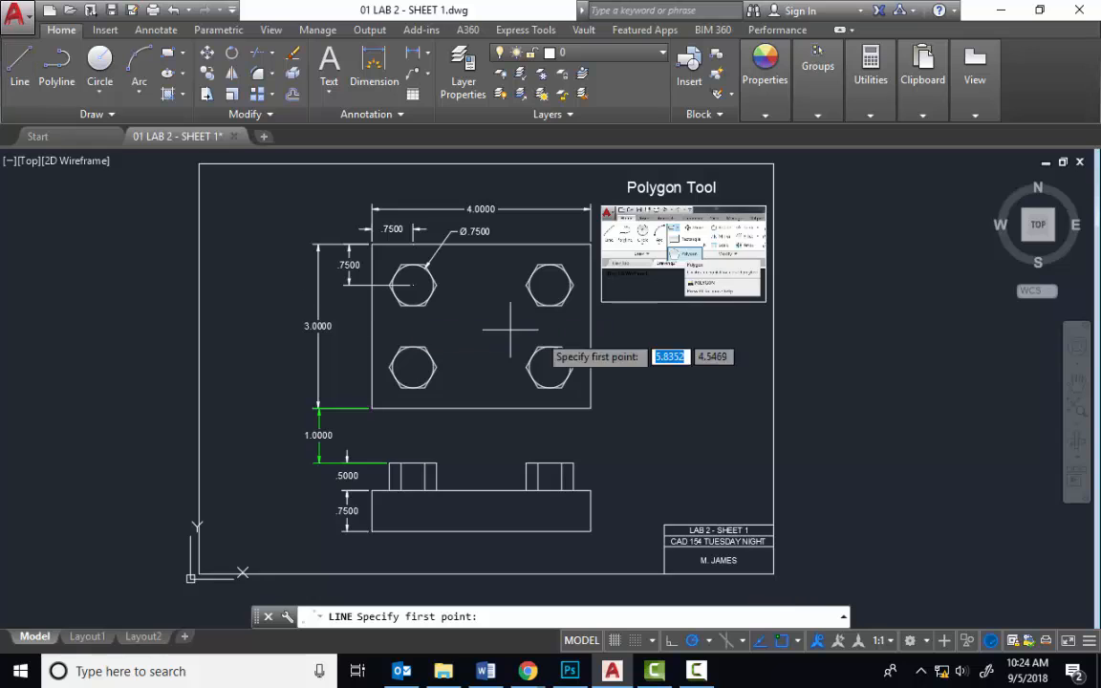
middle_drag(642, 351, 543, 337)
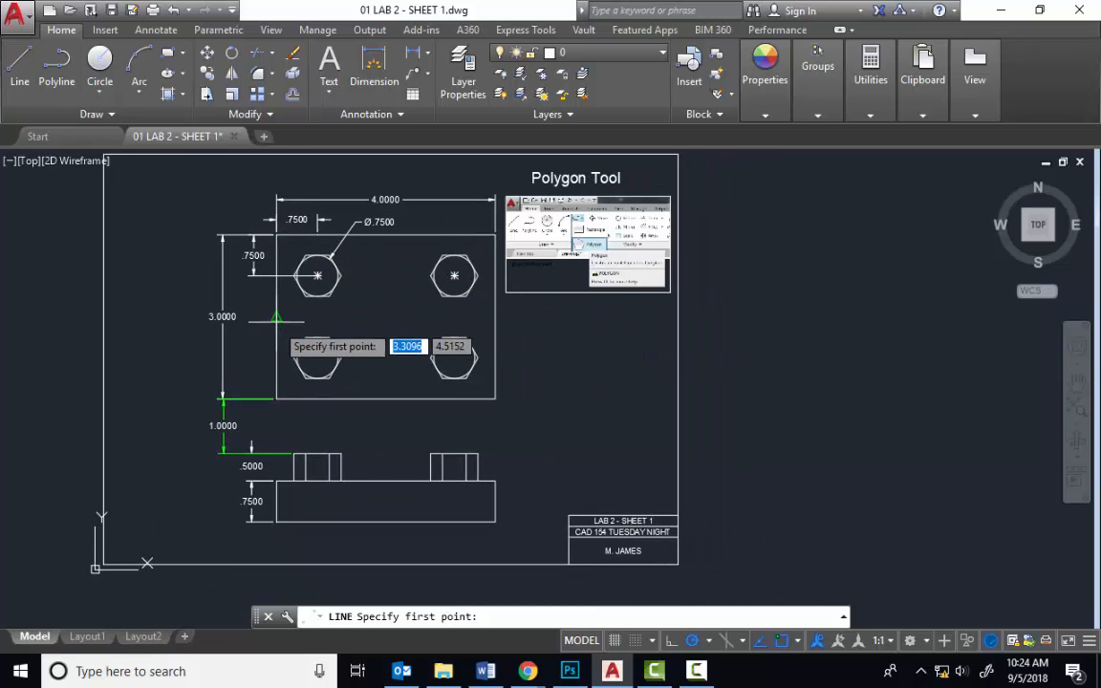
click(761, 218)
text(3)
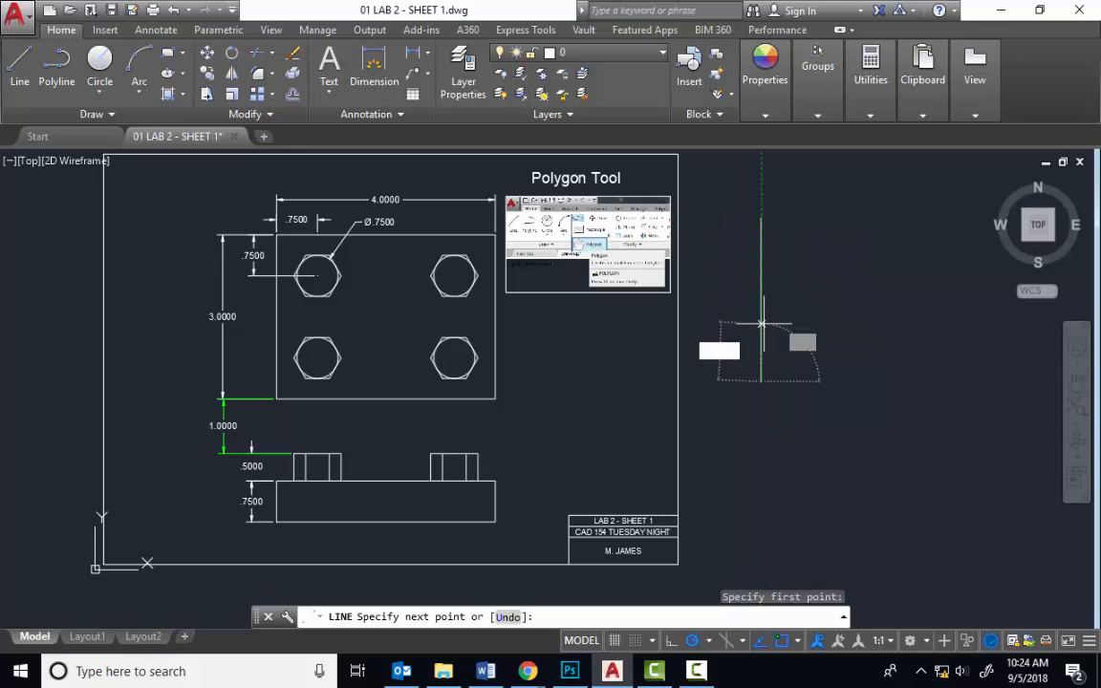
key(Return)
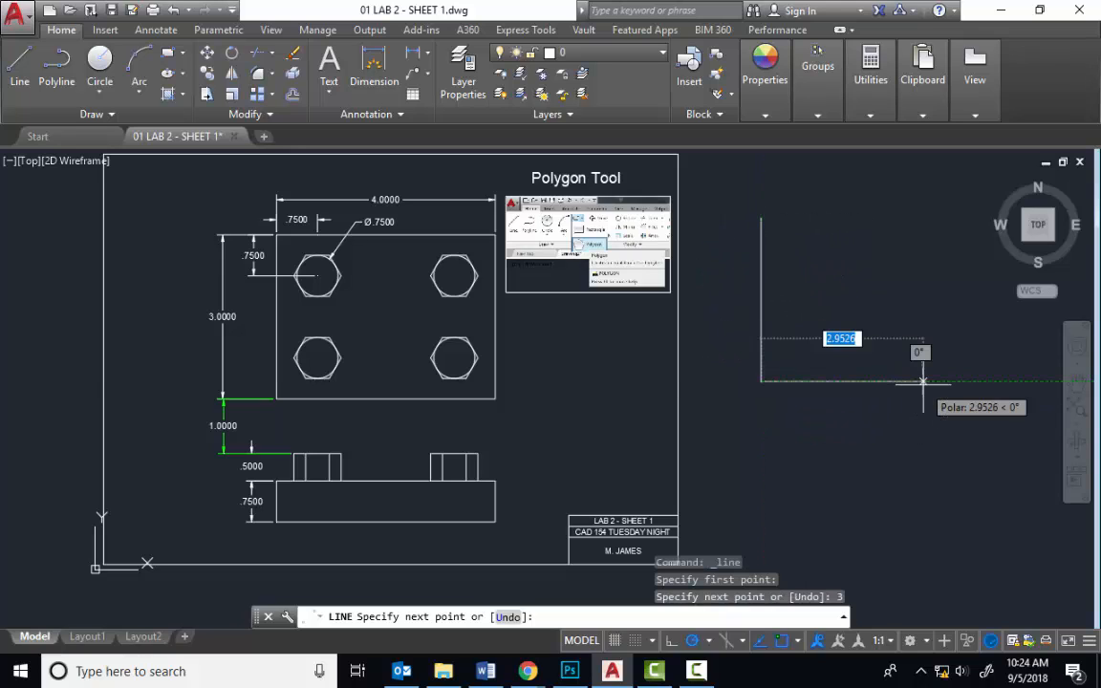
text(4)
key(Return)
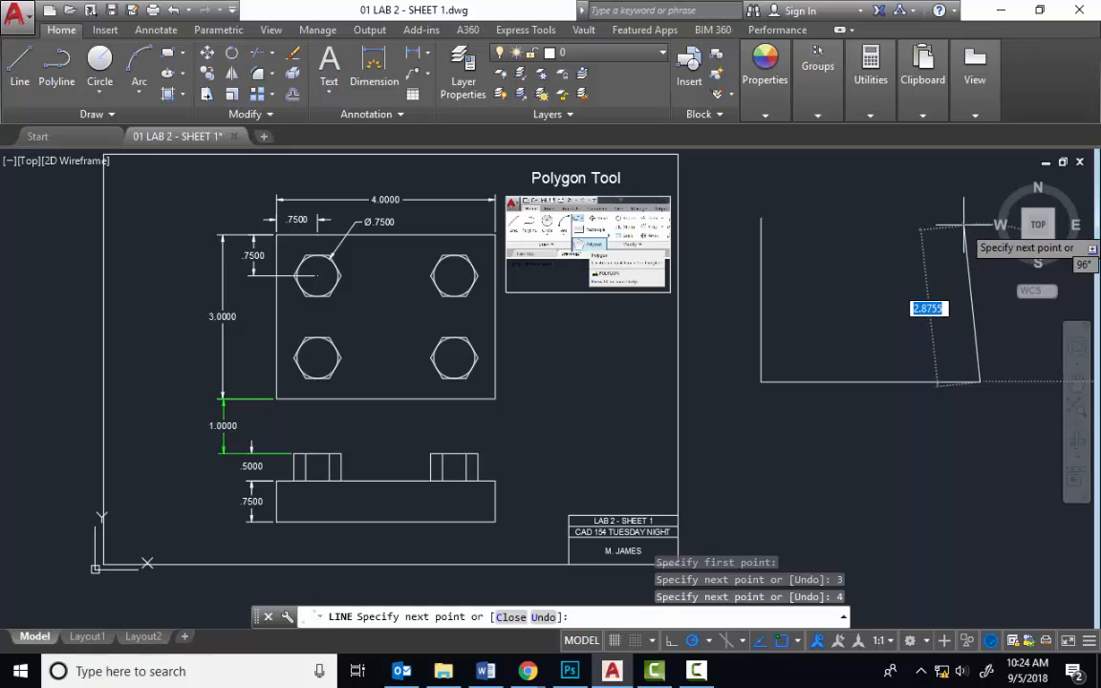
text(3)
key(Return)
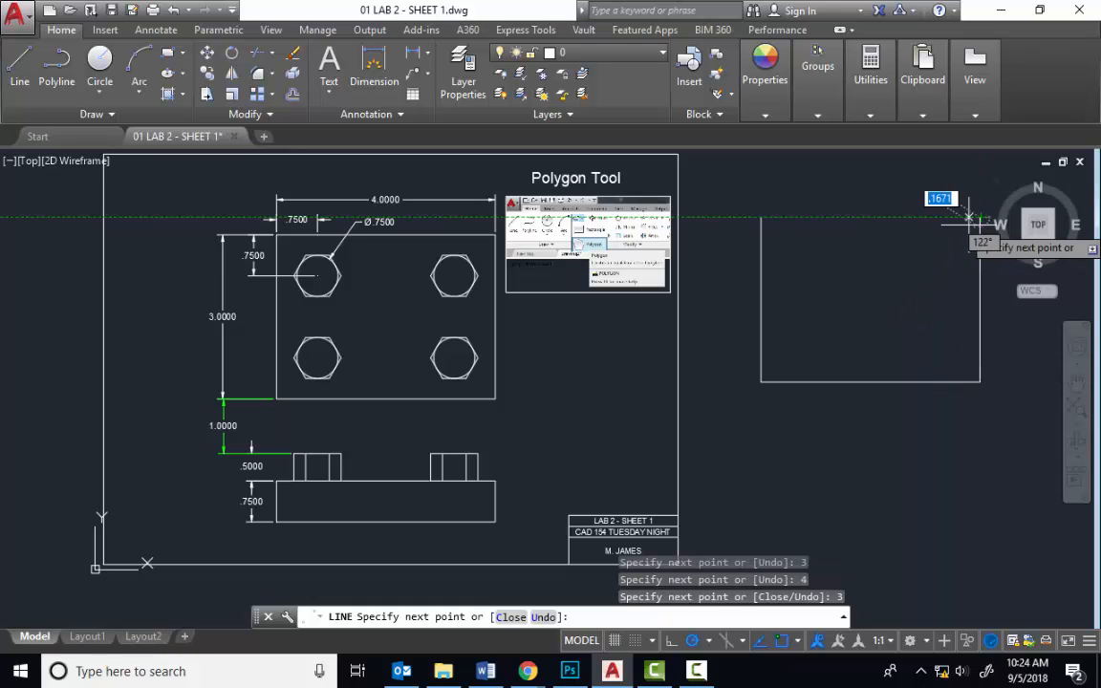
click(761, 219)
middle_drag(823, 261, 741, 248)
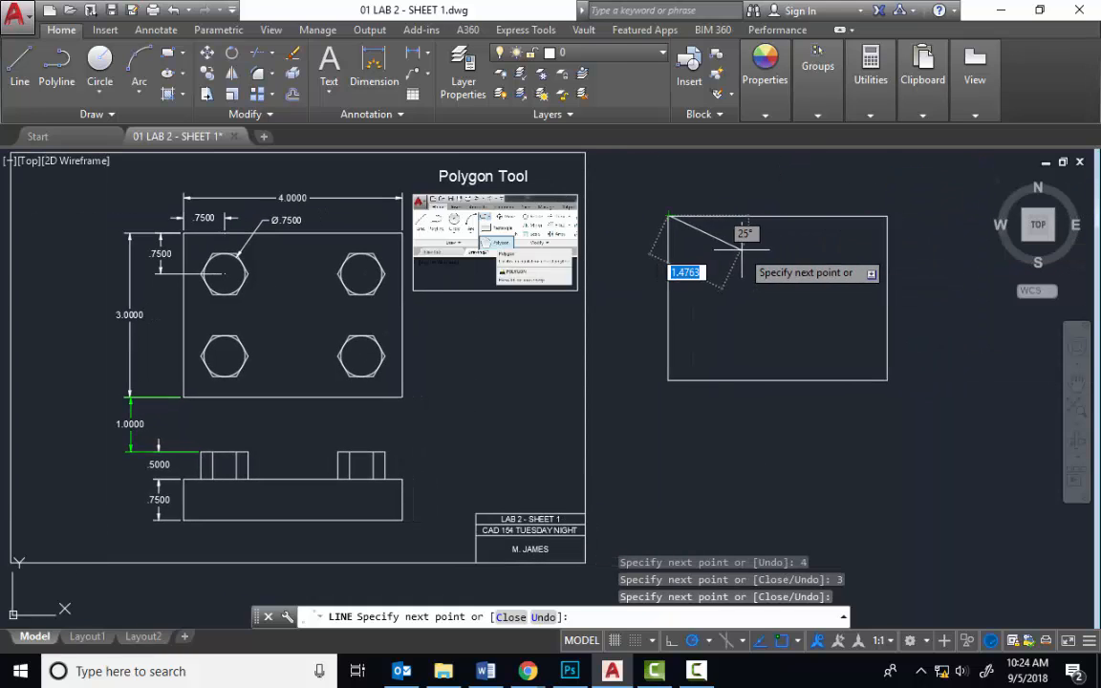
key(Escape)
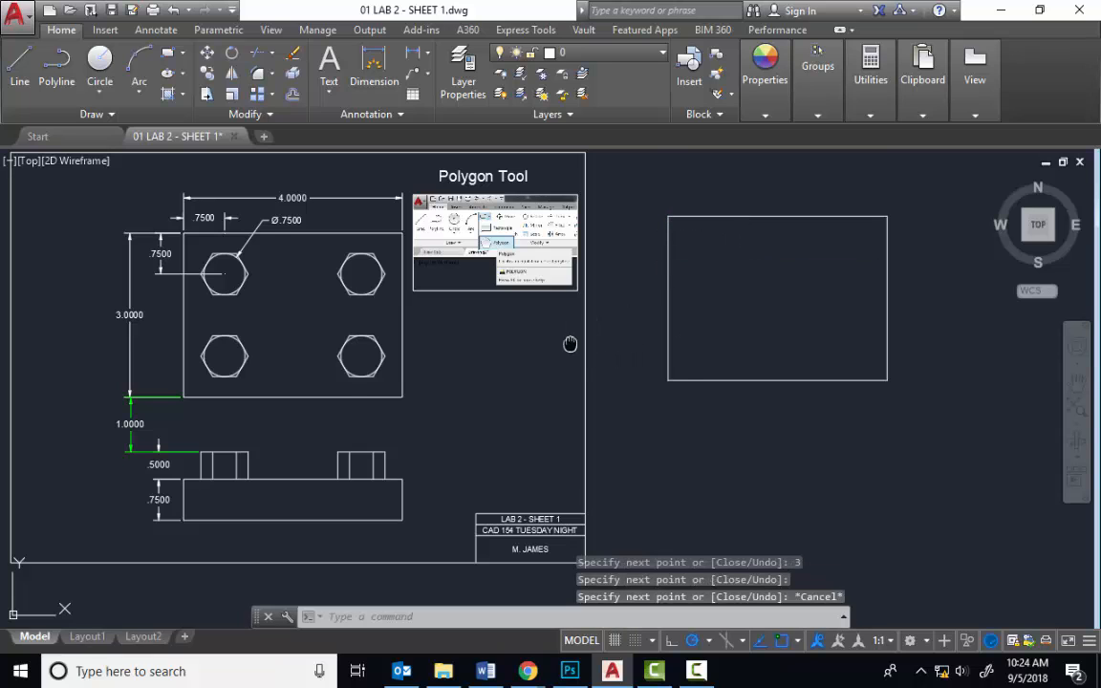
Examine the upper-left bolt circle in the reference drawing and its location dimensions from the plate edges.
middle_drag(569, 344, 627, 332)
scroll(292, 262, up, 5)
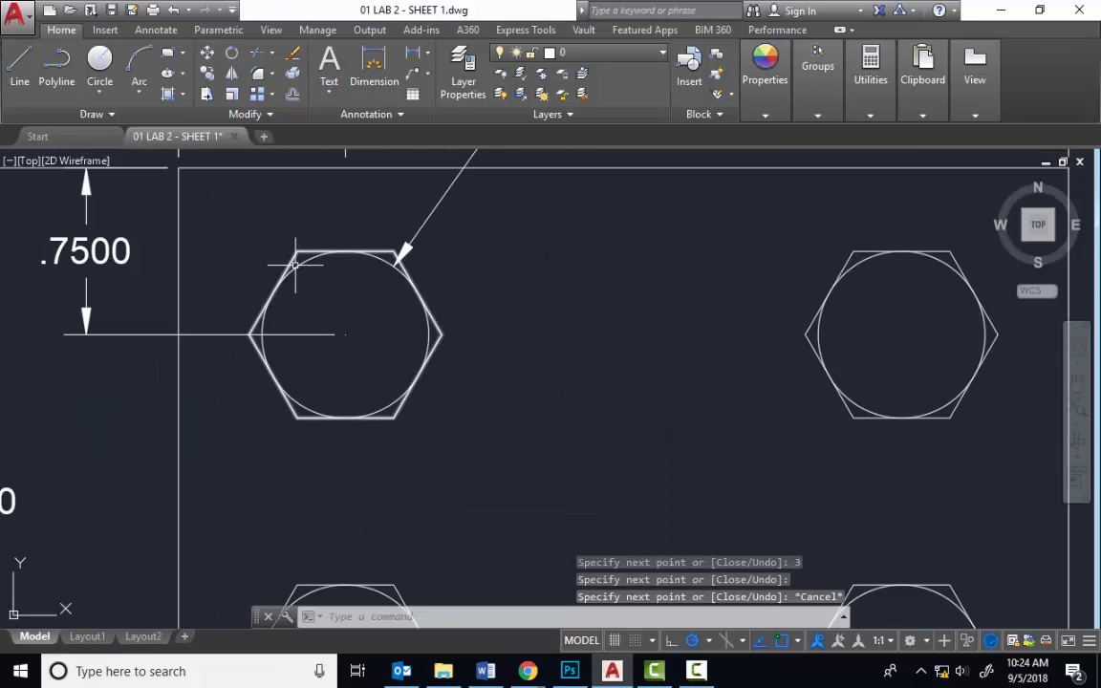
click(302, 260)
scroll(332, 290, down, 2)
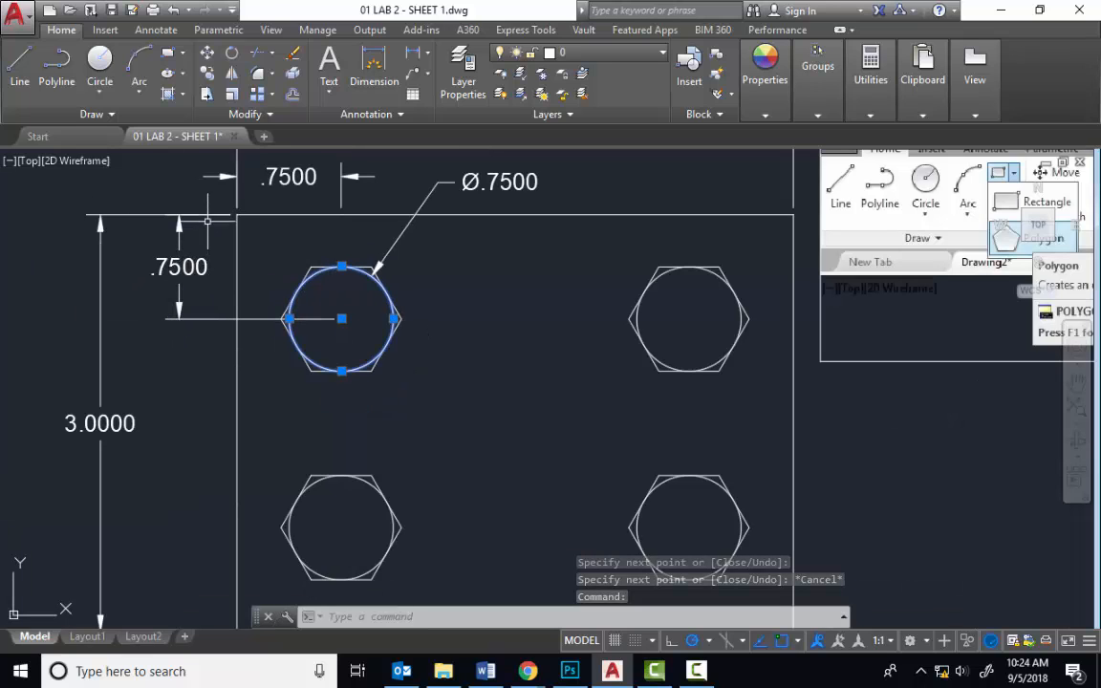
scroll(406, 229, down, 2)
scroll(693, 287, down, 2)
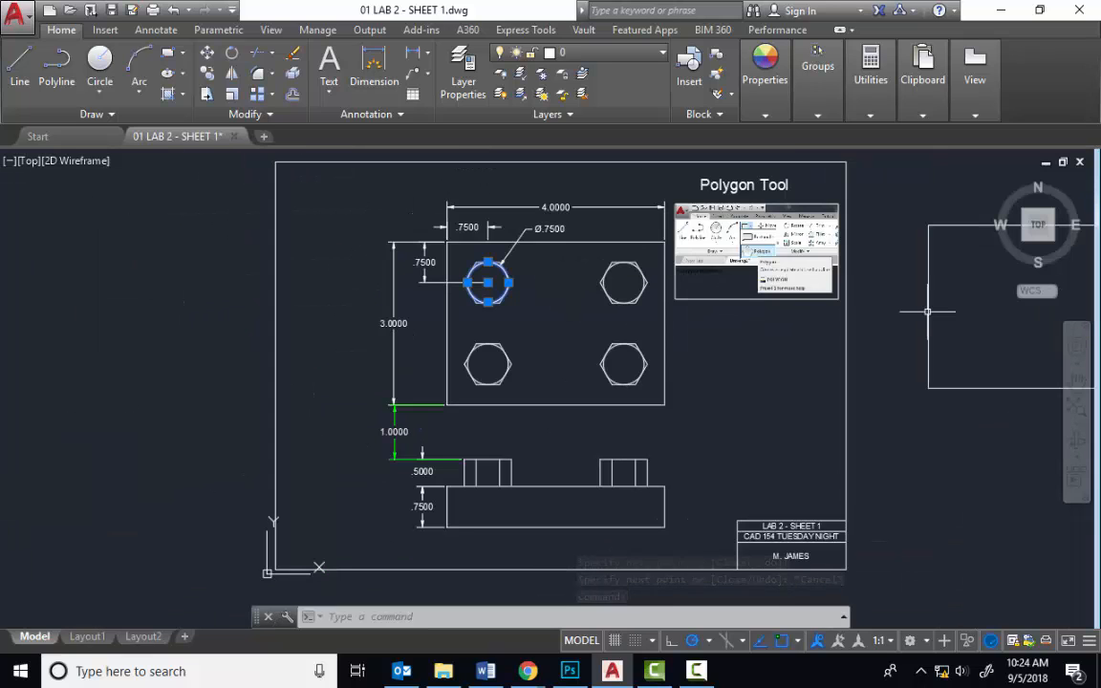
middle_drag(925, 312, 638, 313)
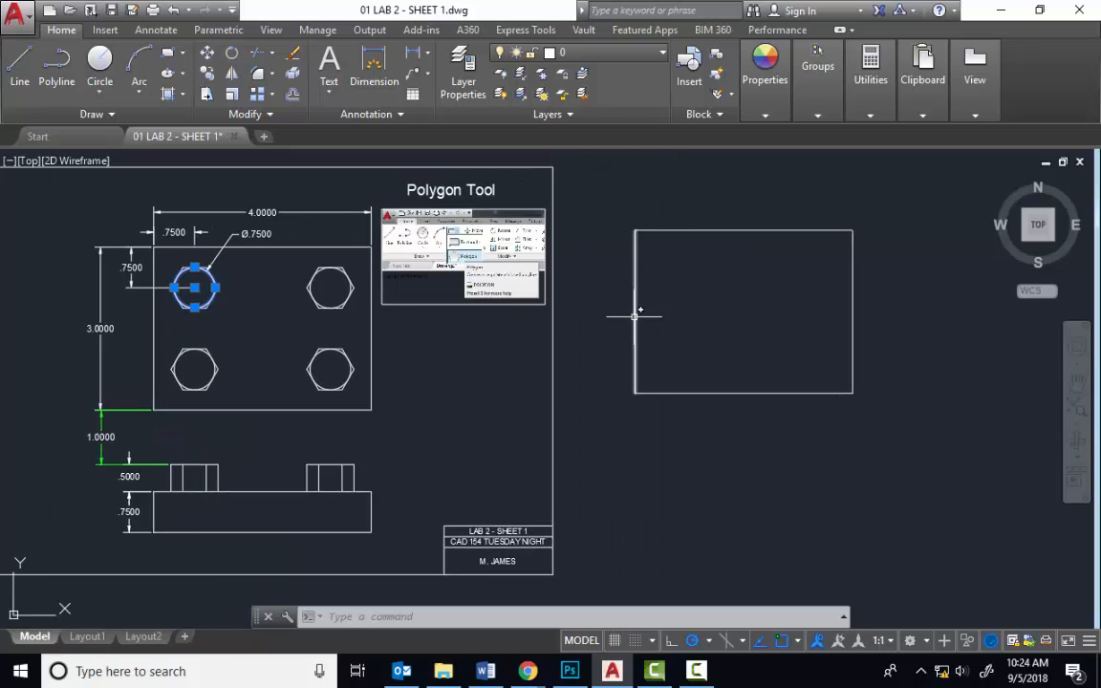
click(293, 96)
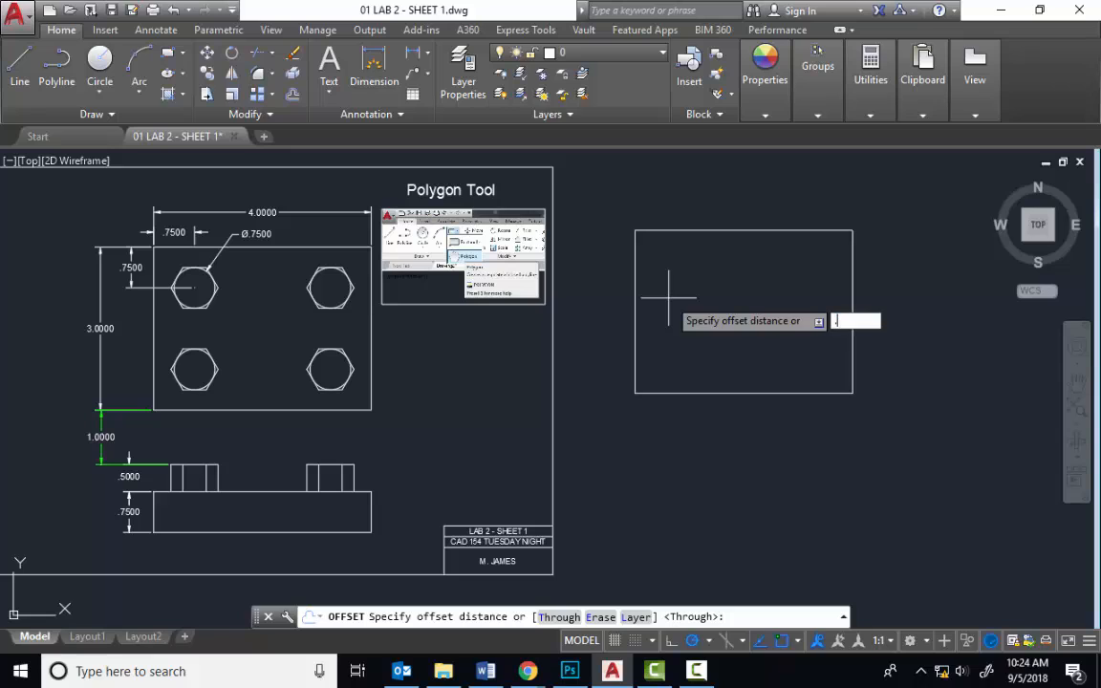
key(Return)
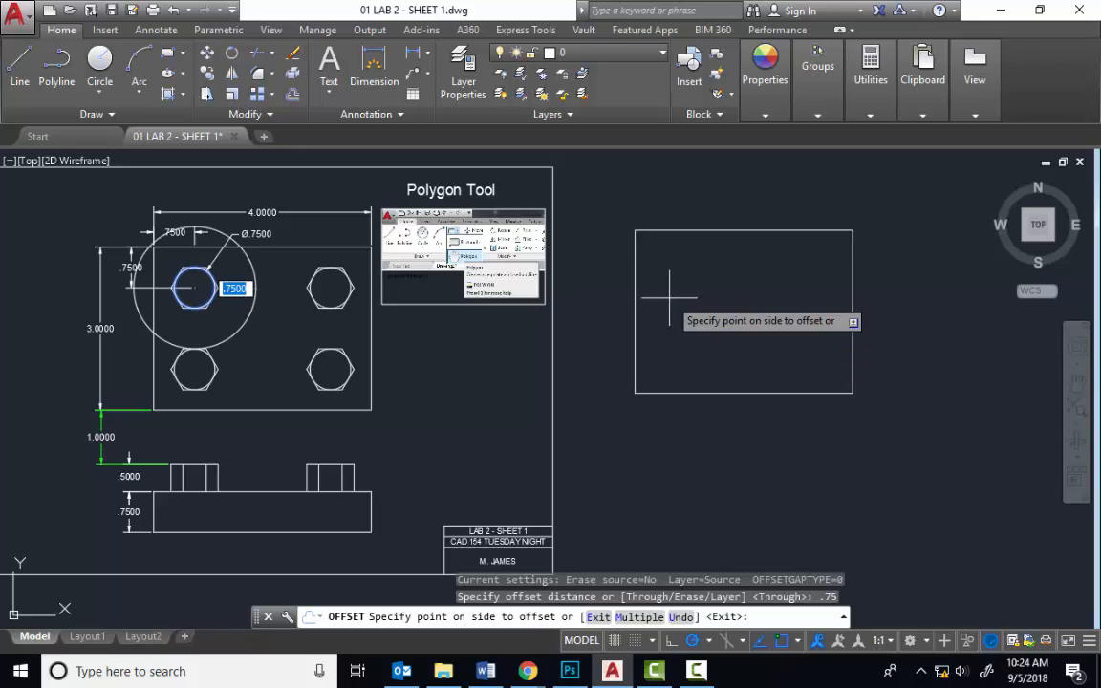
key(Escape)
key(Escape)
key(Escape)
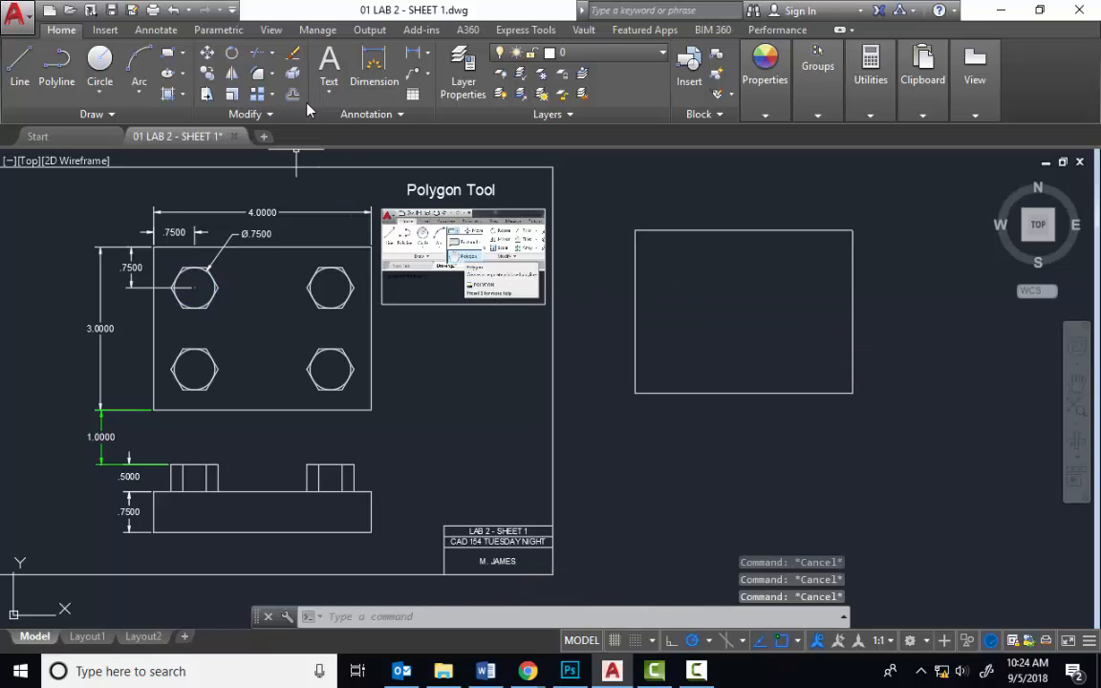
Offset the new rectangle's left and top edges inward by .75.
click(293, 95)
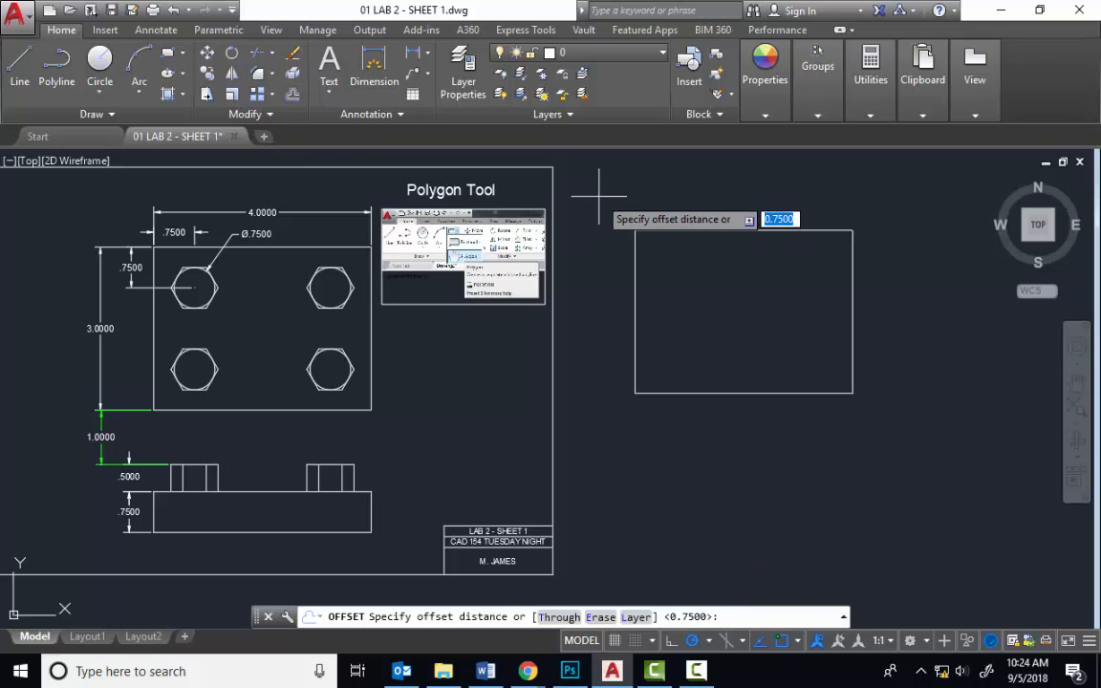
text(.75)
key(Return)
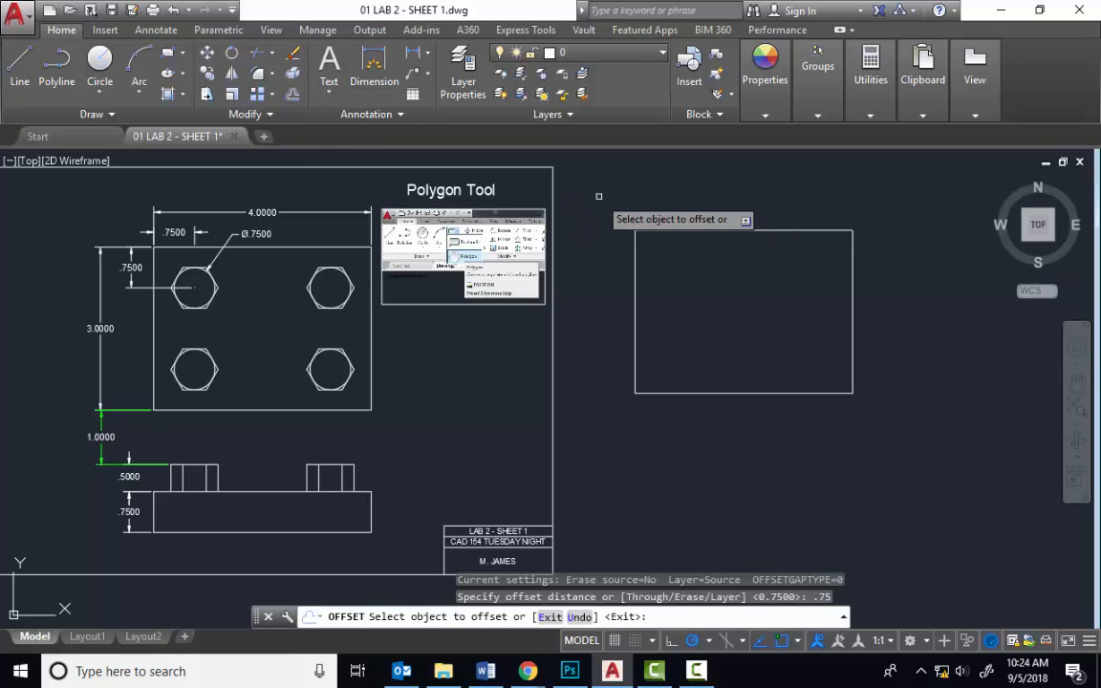
click(634, 263)
click(679, 266)
click(696, 230)
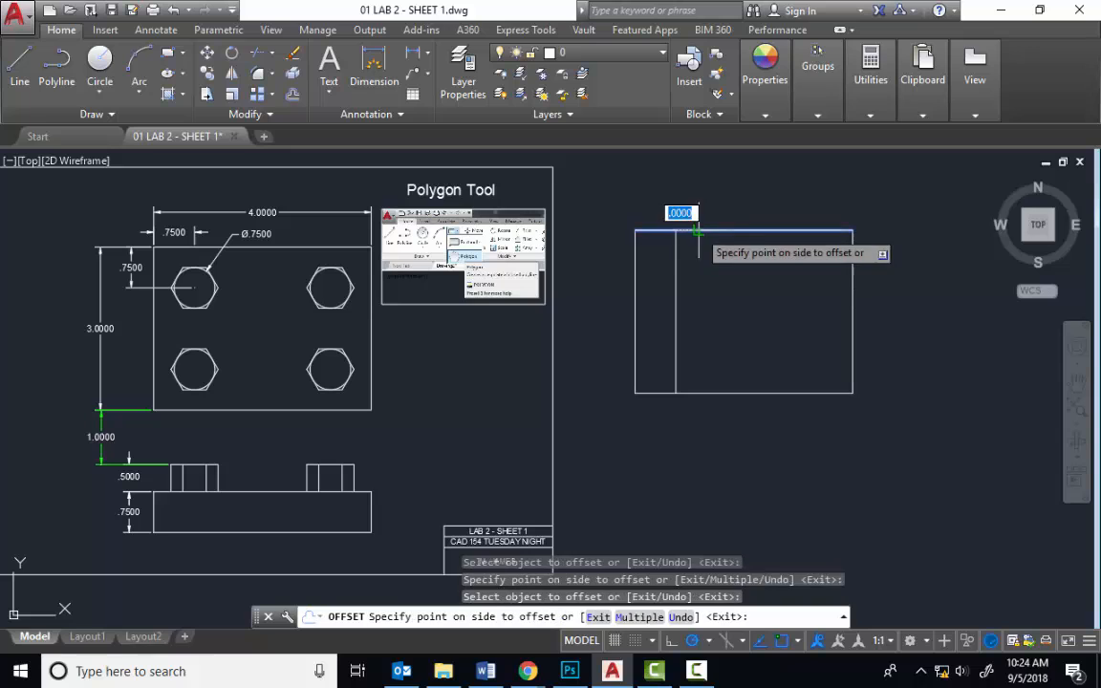
click(702, 272)
Offset the new rectangle's bottom and right edges inward by the same .75 distance and finish the Offset command.
middle_drag(321, 331, 449, 339)
scroll(352, 329, up, 2)
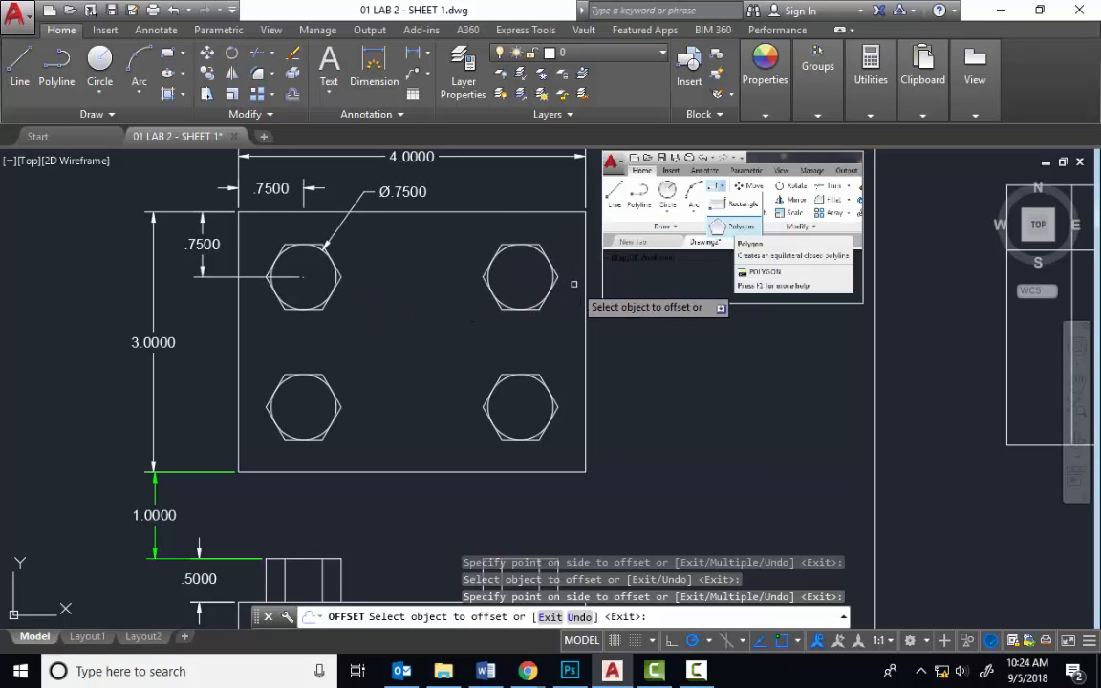
scroll(679, 317, down, 2)
middle_drag(880, 352, 609, 339)
click(688, 384)
click(688, 340)
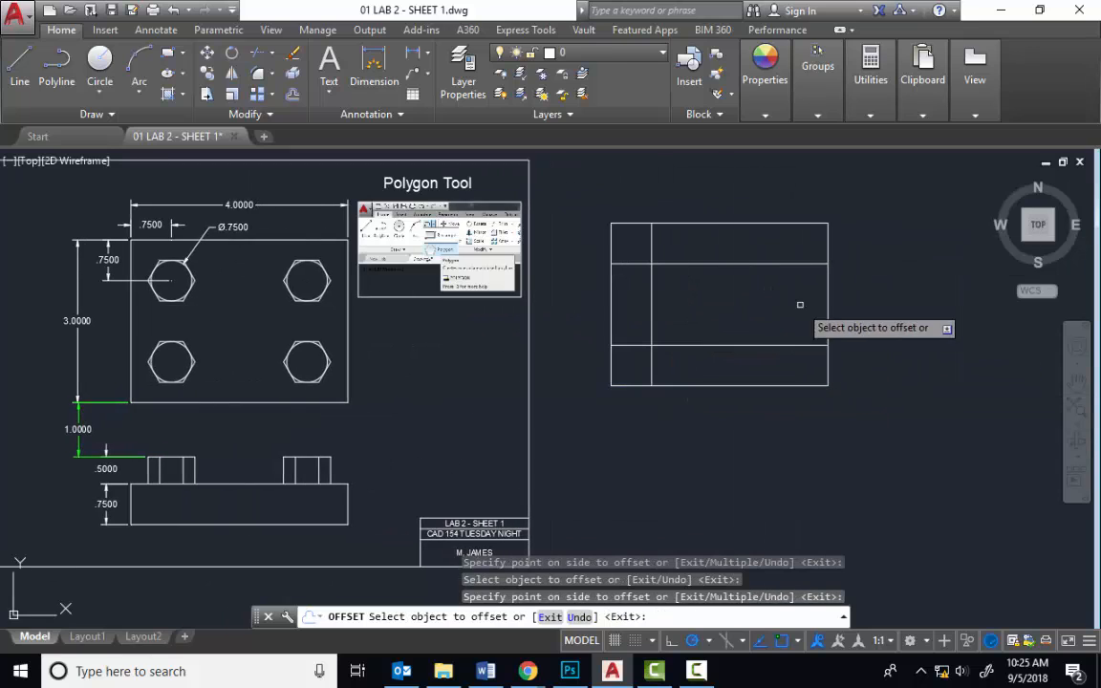
click(827, 305)
click(723, 297)
right_click(723, 305)
click(762, 307)
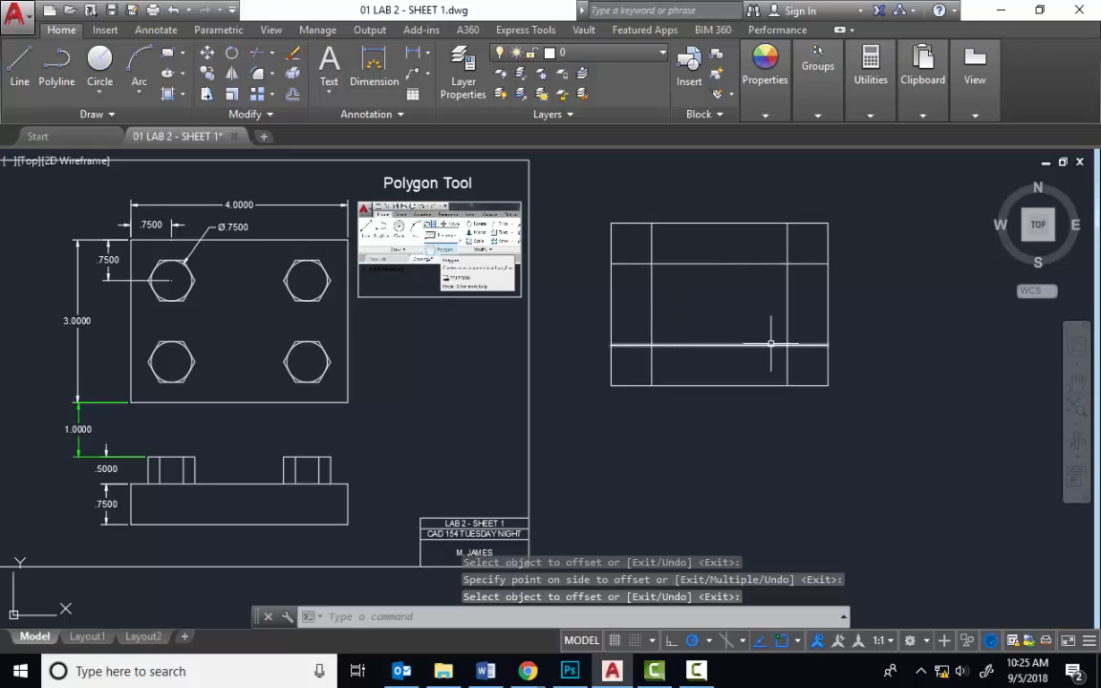
Examine the reference bolt circle's diameter callout and the radius and diameter diagram above the sheet.
scroll(173, 268, up, 5)
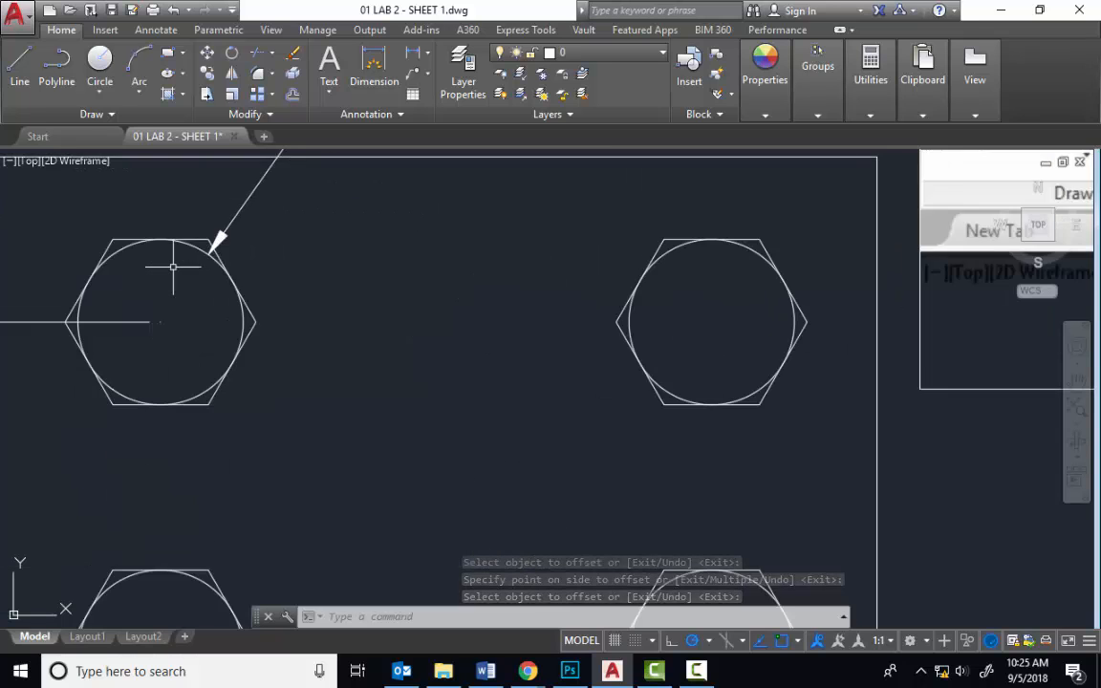
middle_drag(173, 268, 364, 413)
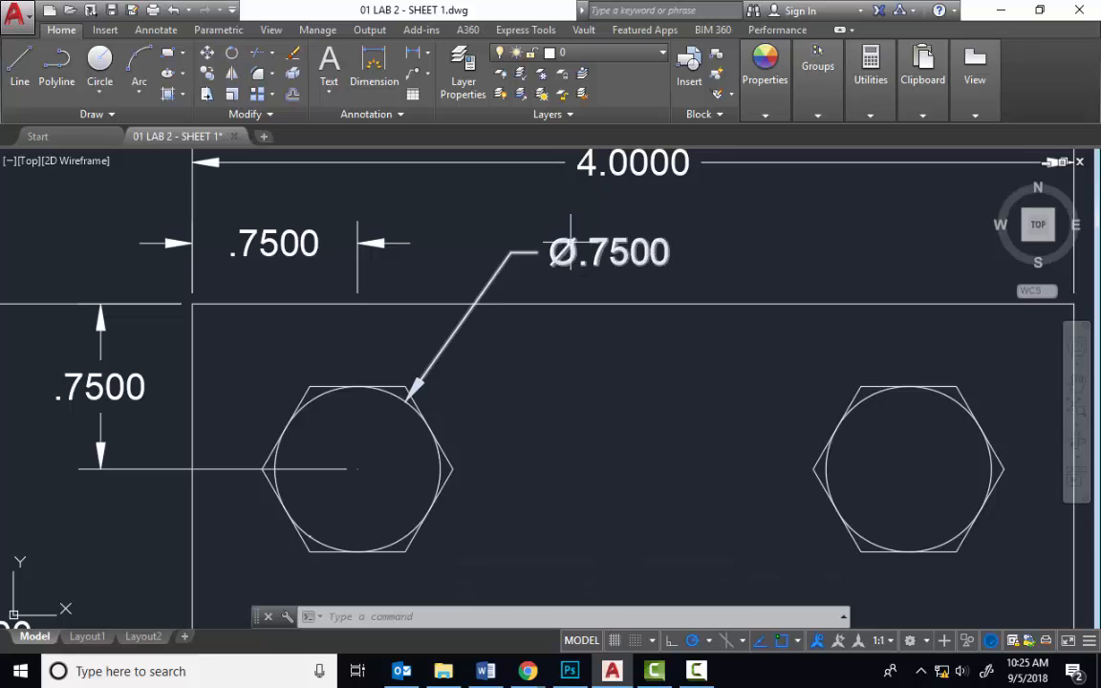
scroll(571, 242, down, 4)
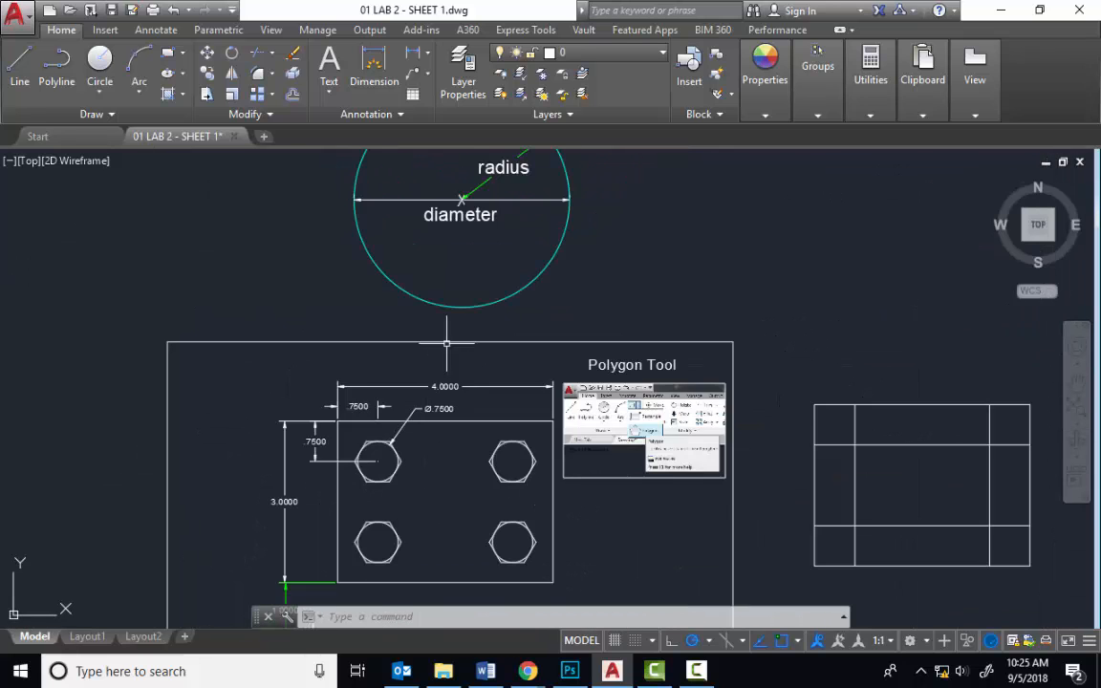
middle_drag(446, 343, 441, 410)
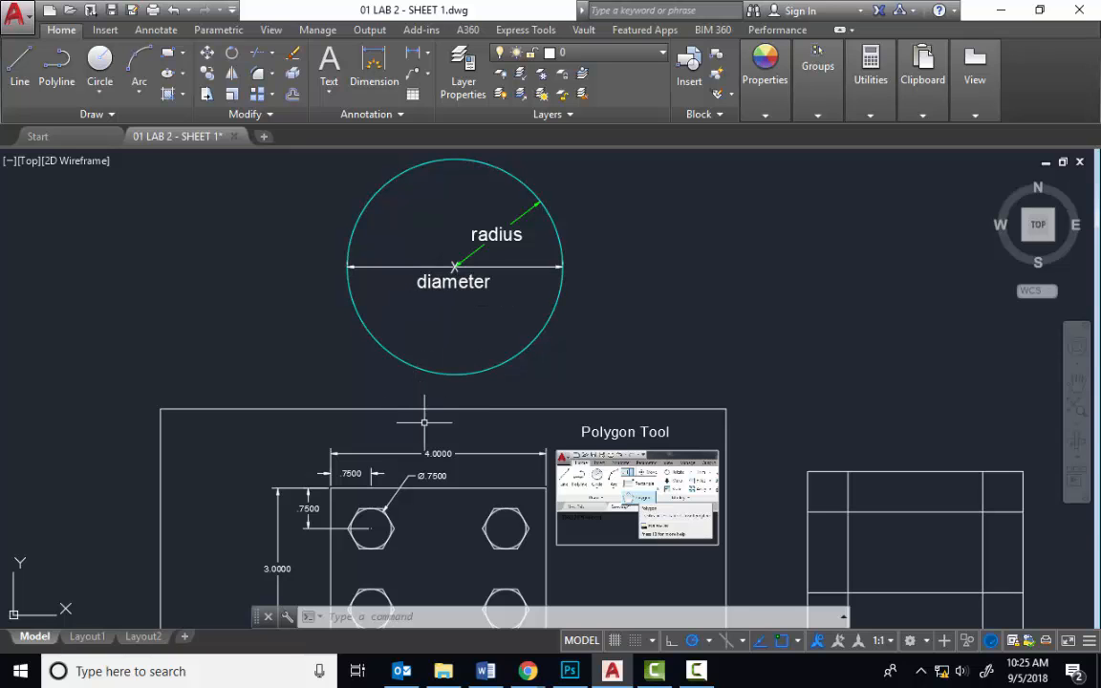
scroll(423, 421, up, 3)
scroll(411, 382, down, 3)
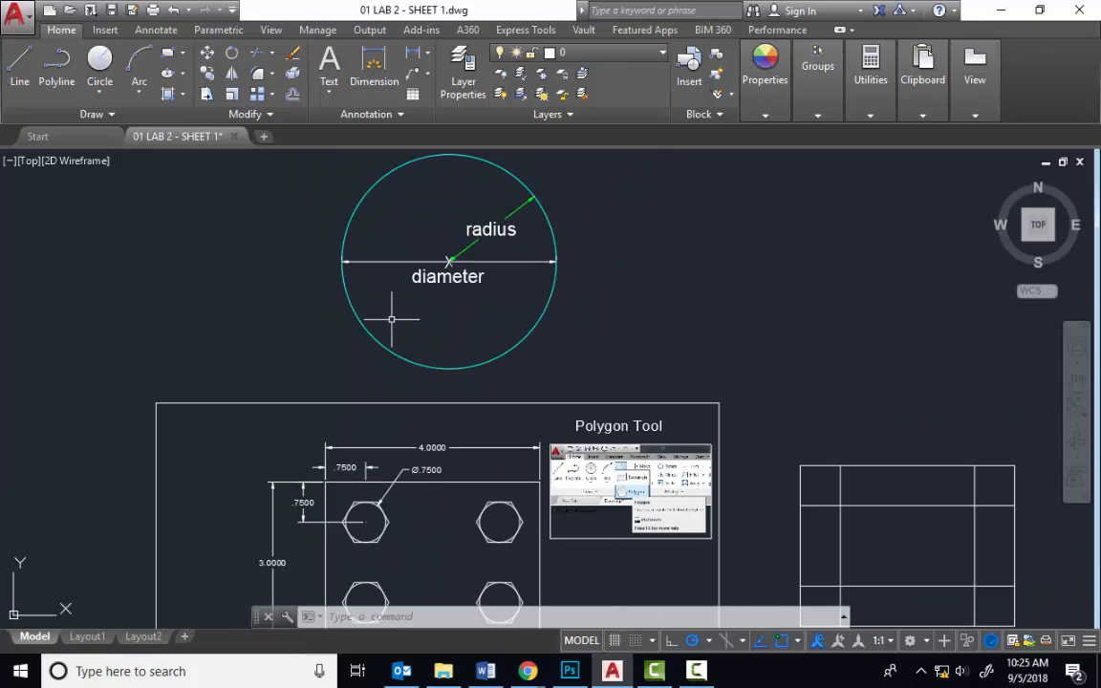
Draw a Center, Diameter circle with diameter .75 at the upper-left intersection of the offset lines.
mouse_move(469, 322)
middle_down()
mouse_move(374, 227)
mouse_move(119, 136)
middle_up()
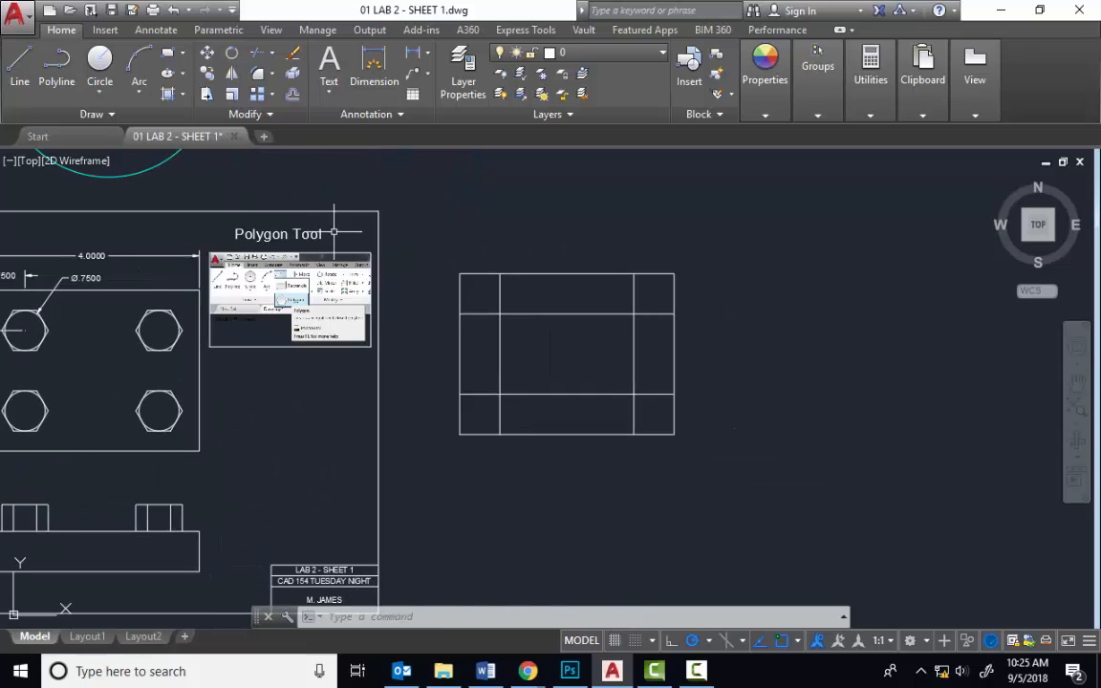
scroll(587, 371, up, 2)
click(99, 91)
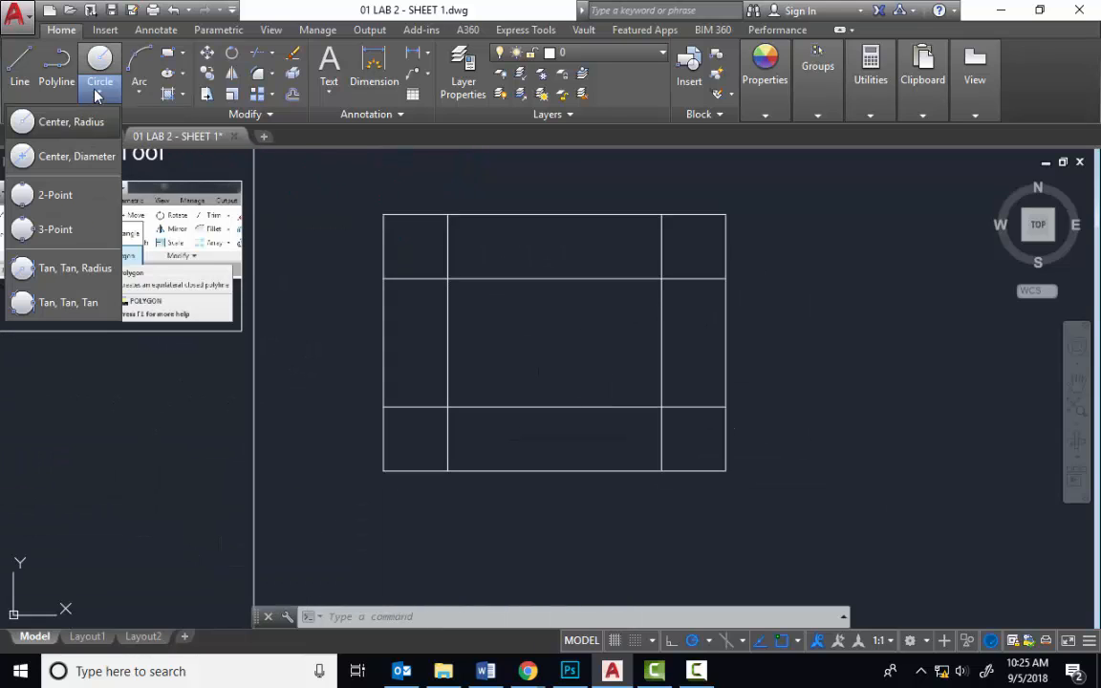
click(41, 162)
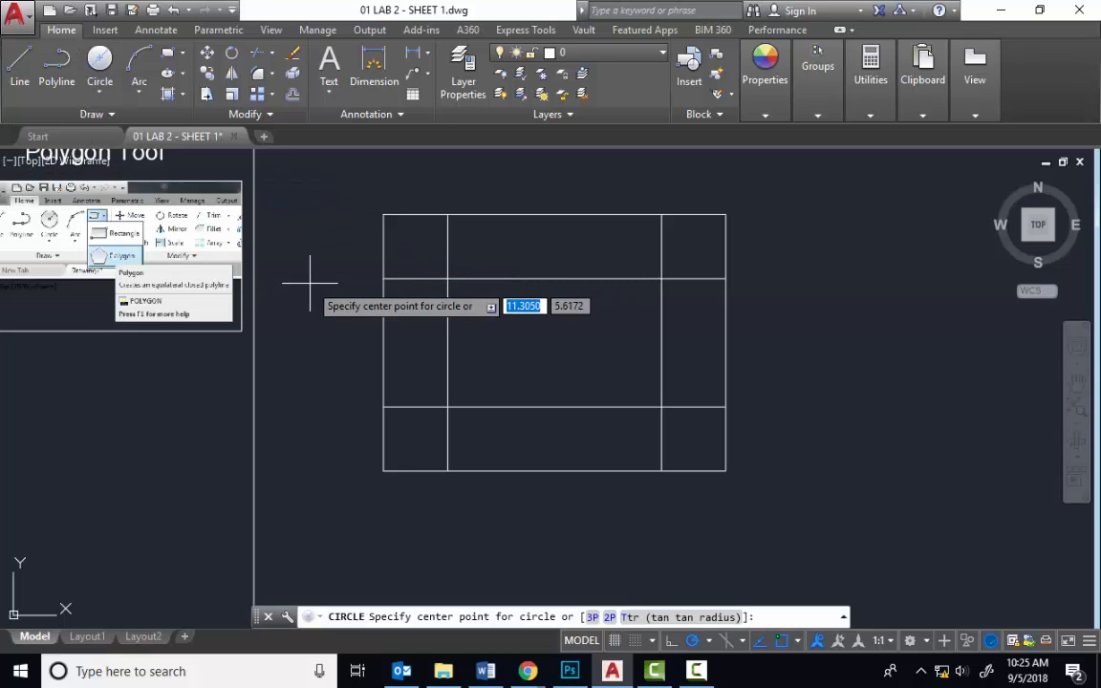
click(447, 279)
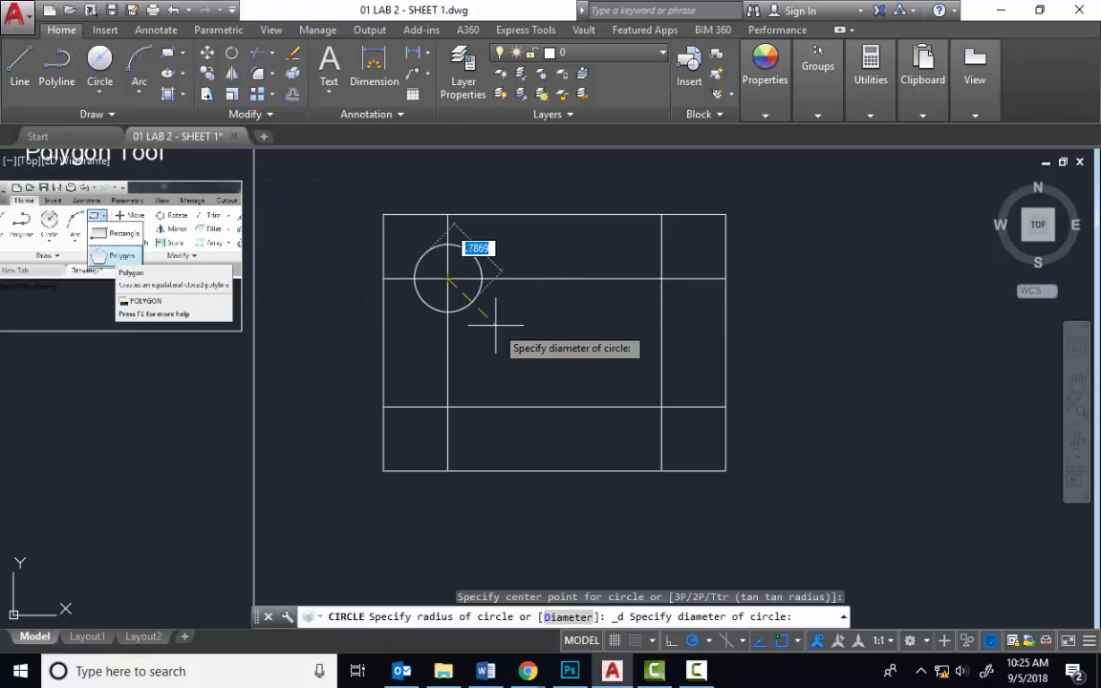
mouse_move(495, 325)
middle_down()
mouse_move(1059, 381)
mouse_move(659, 349)
middle_up()
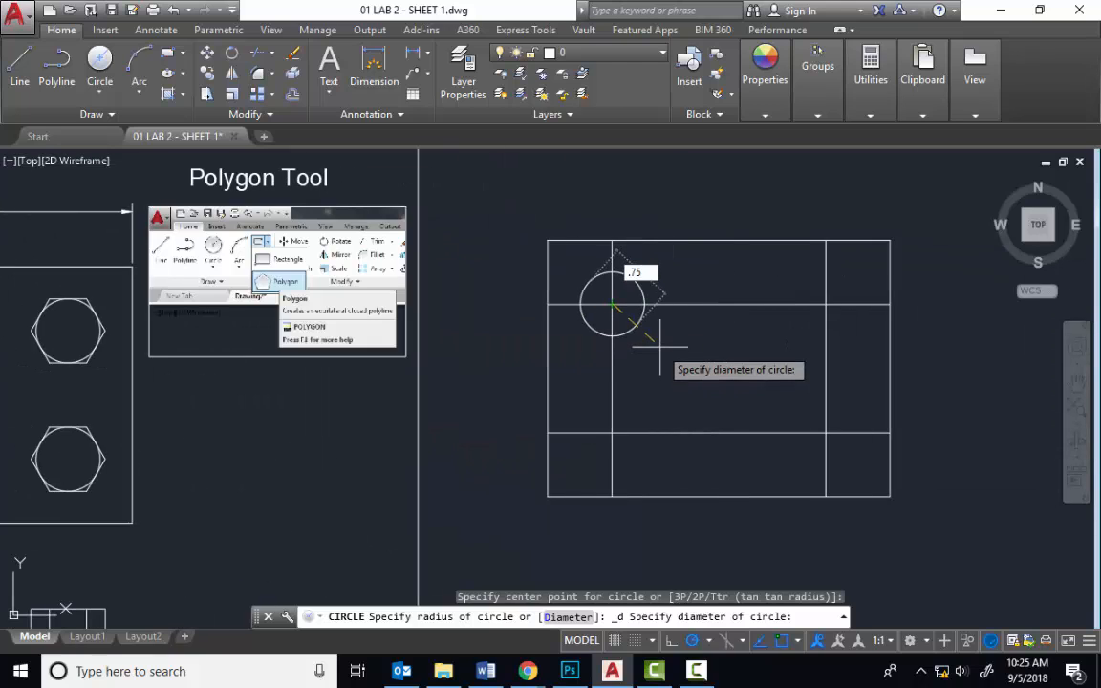
text(.75)
key(Return)
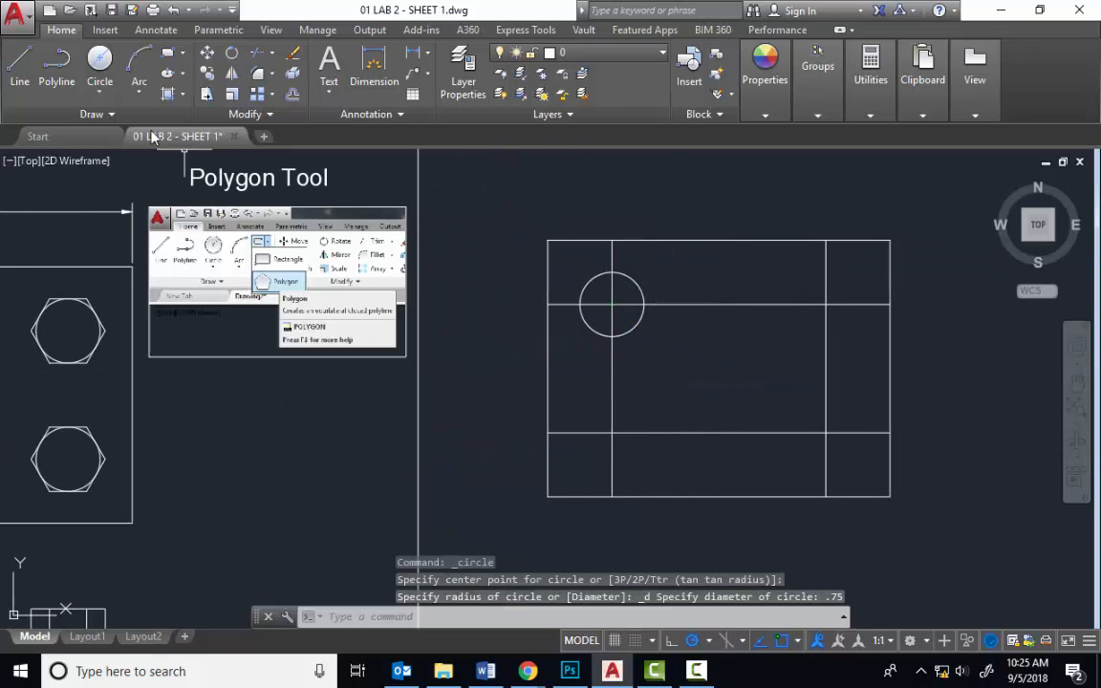
Draw a second Center, Diameter circle with diameter .75 at the upper-right intersection of the offset lines.
click(99, 88)
click(76, 153)
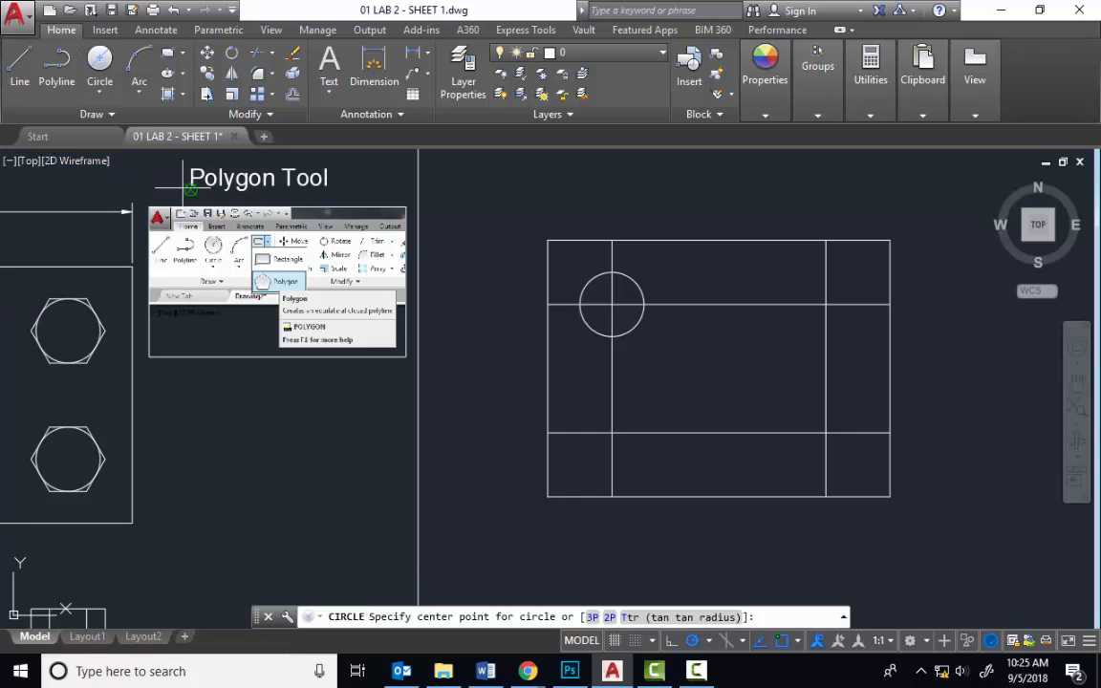
click(826, 304)
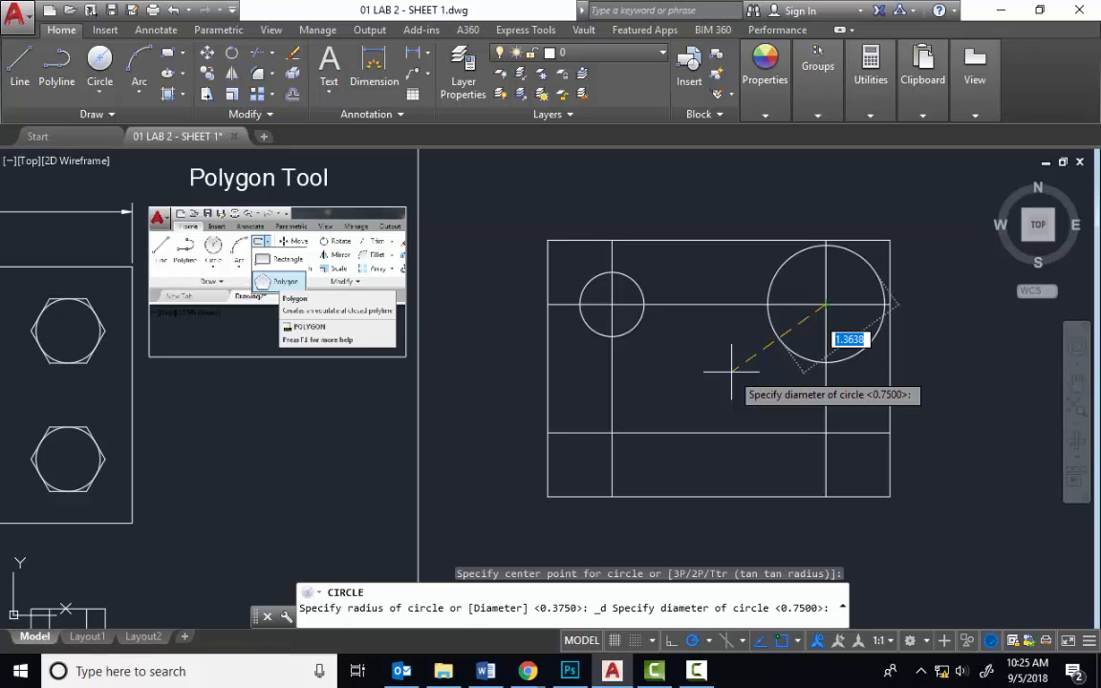
key(Return)
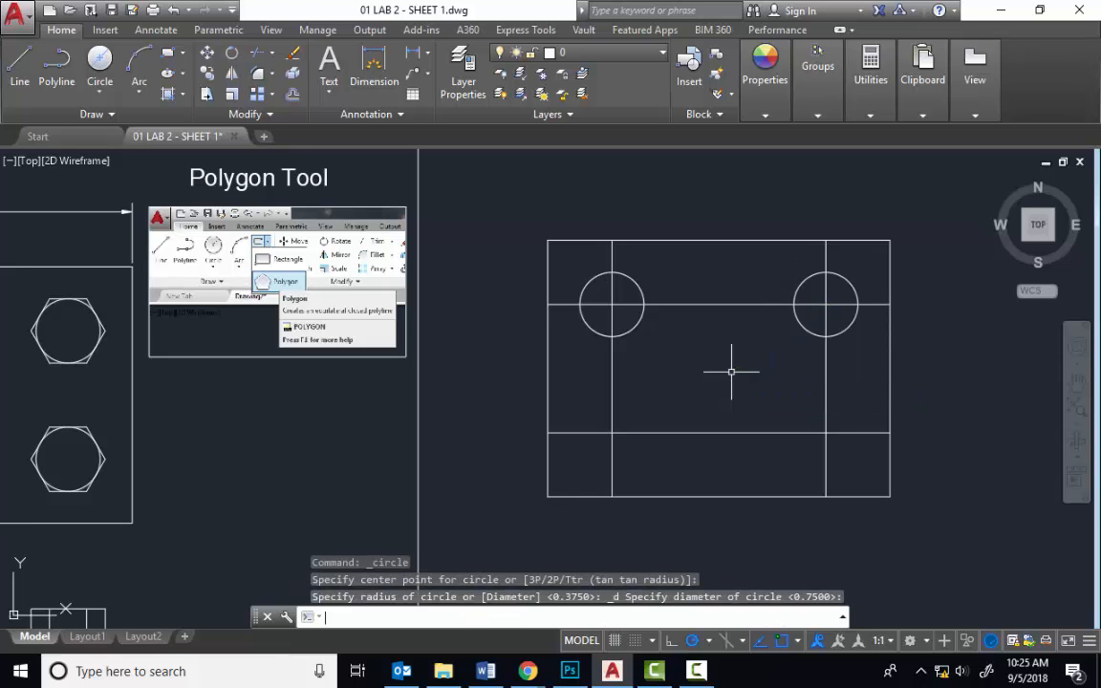
Draw a Center, Diameter circle with diameter .75 at the lower-left intersection of the offset lines.
click(99, 88)
click(77, 156)
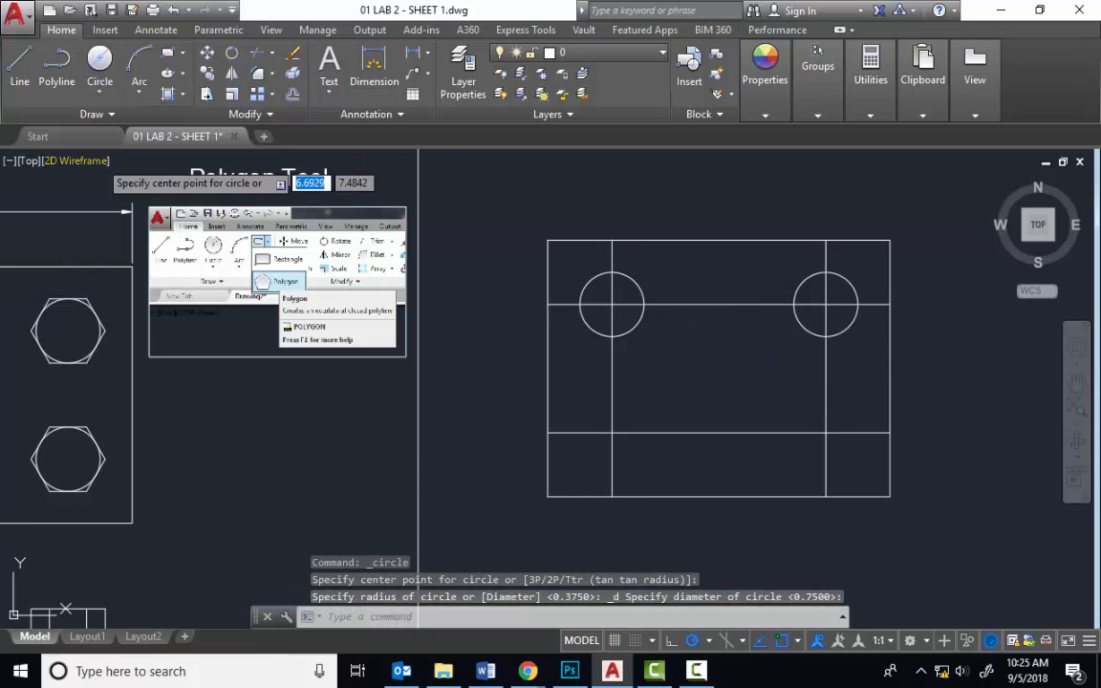
click(611, 433)
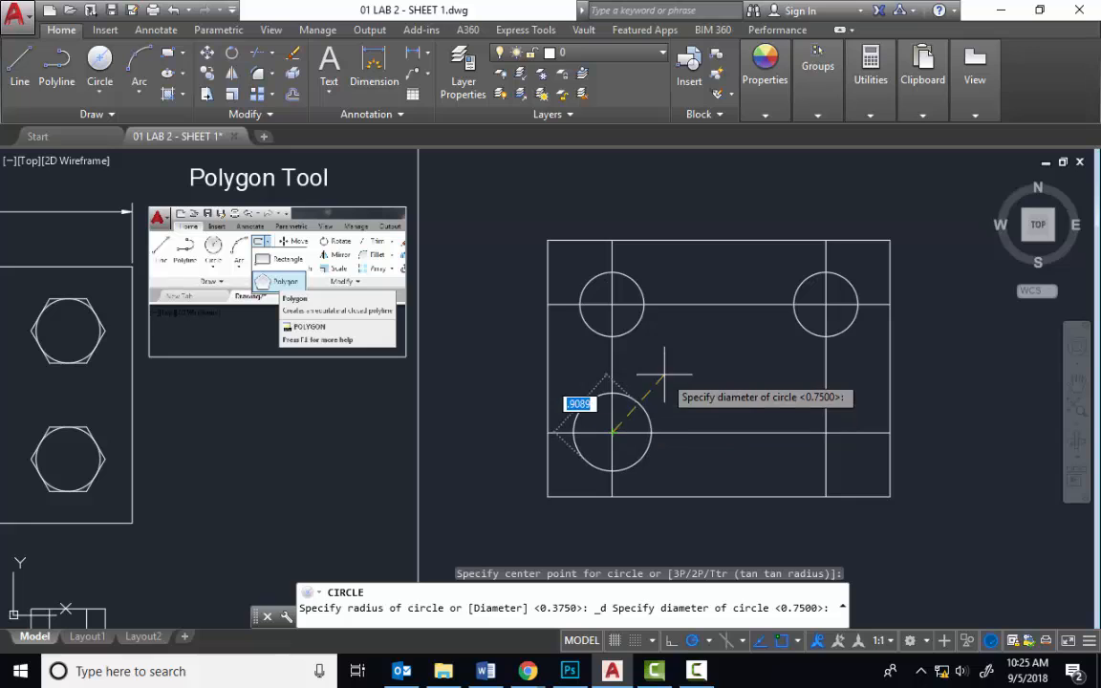
key(Return)
Draw the fourth Center, Diameter circle with diameter .75 at the lower-right intersection of the offset lines.
click(97, 100)
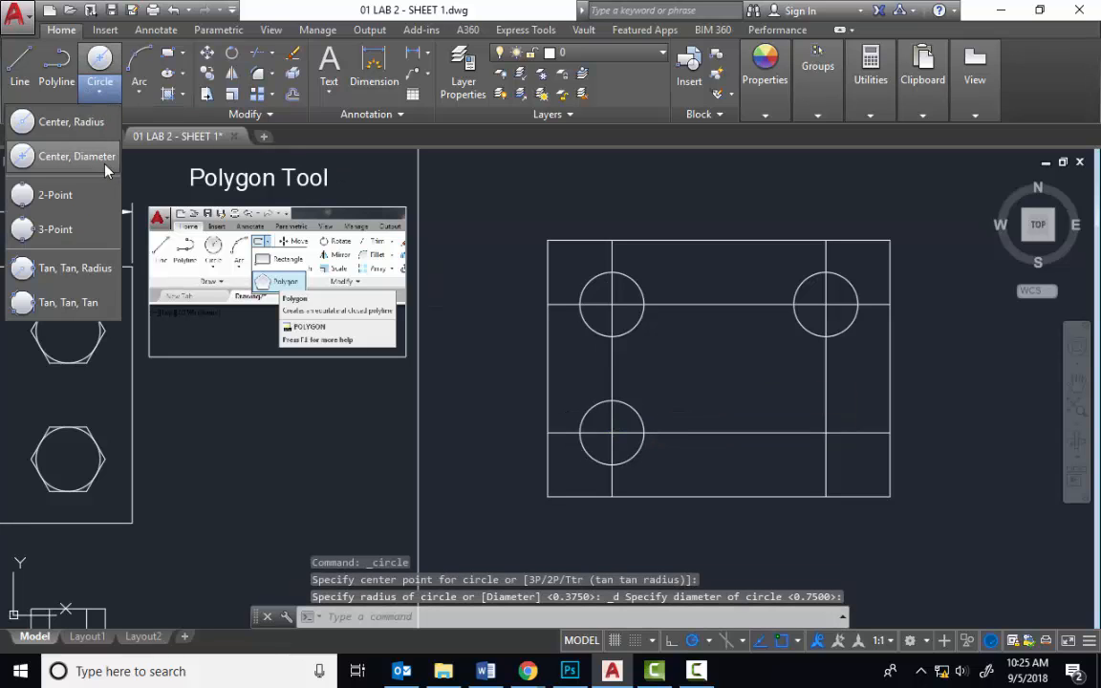
click(77, 156)
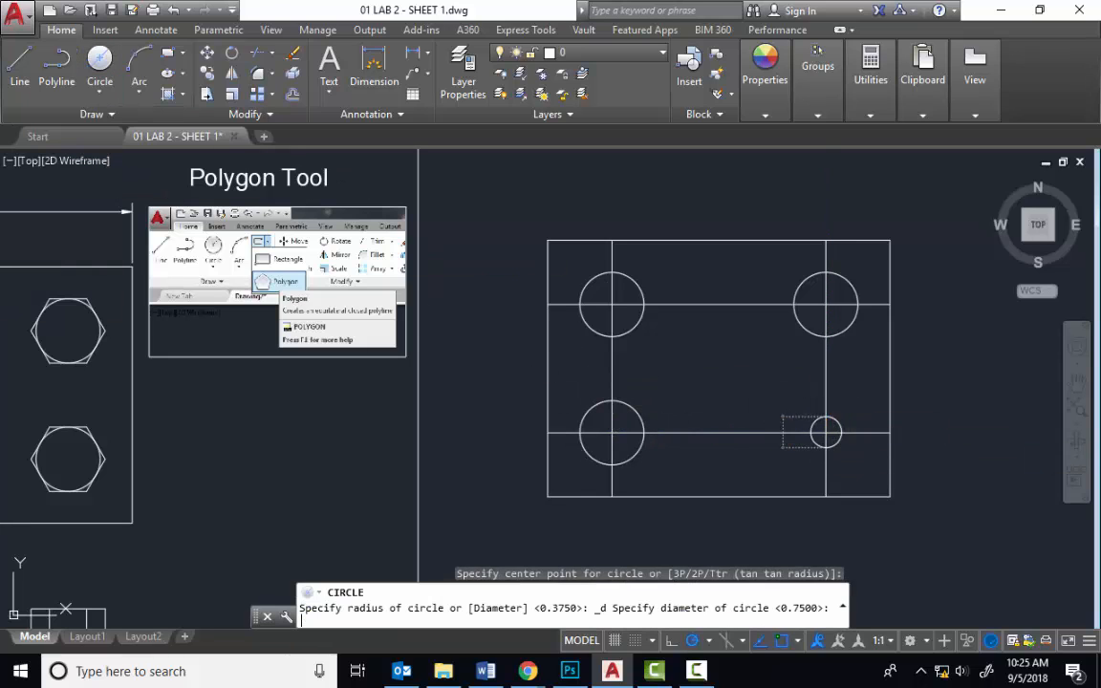
key(Return)
Delete the two horizontal and two vertical offset lines running through the four circles.
click(749, 449)
click(704, 283)
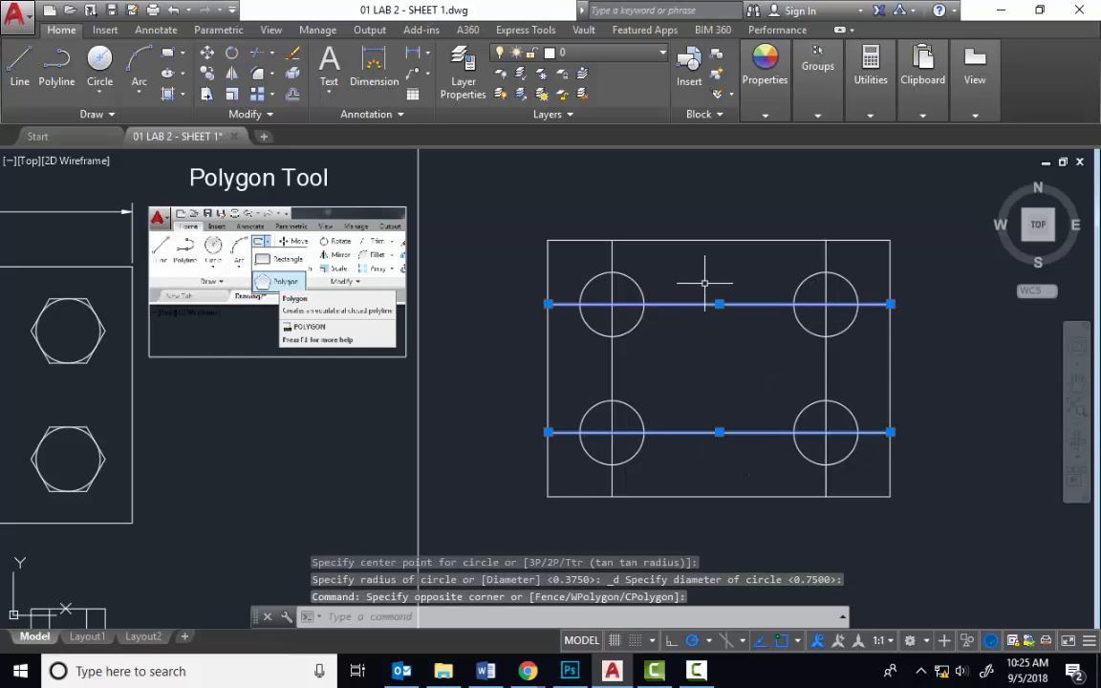
click(846, 369)
click(571, 371)
key(Delete)
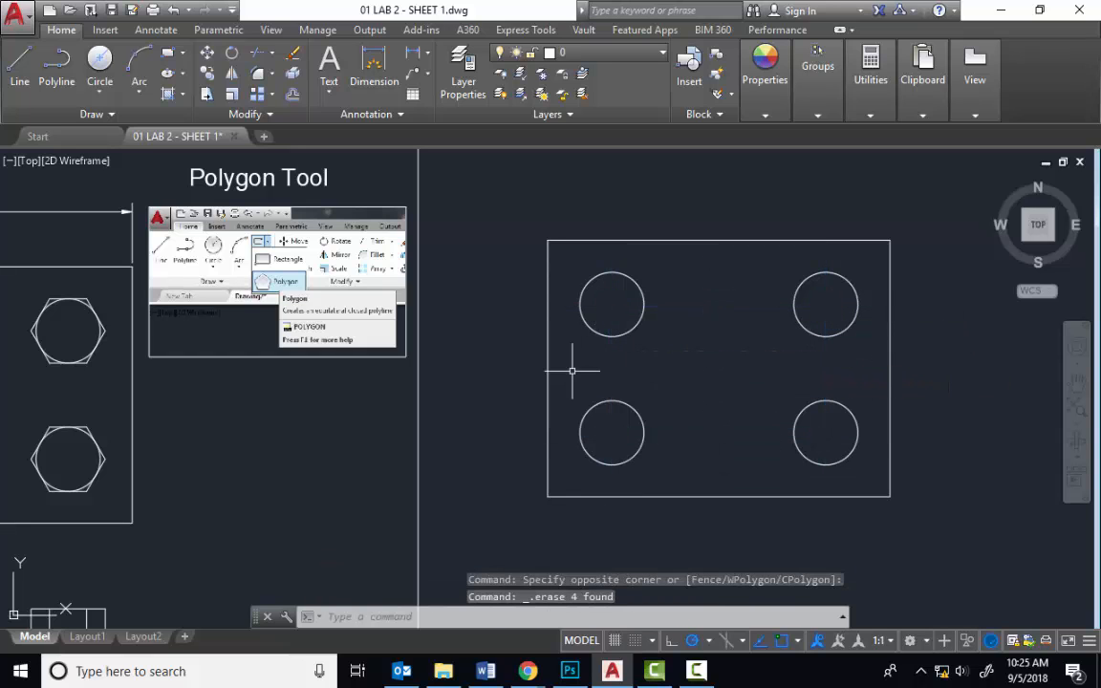
Examine the hexagons around the reference drawing's bolt circles and the Polygon Tool illustration beside them.
mouse_move(261, 387)
middle_down()
mouse_move(594, 363)
mouse_move(698, 401)
middle_up()
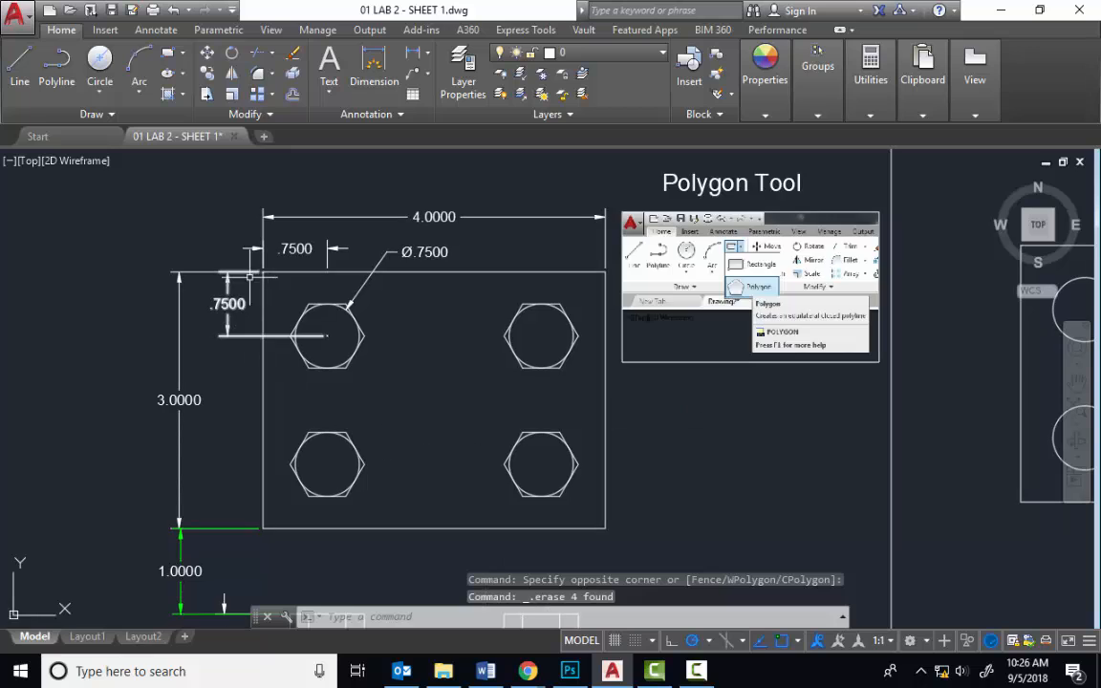
scroll(312, 319, up, 4)
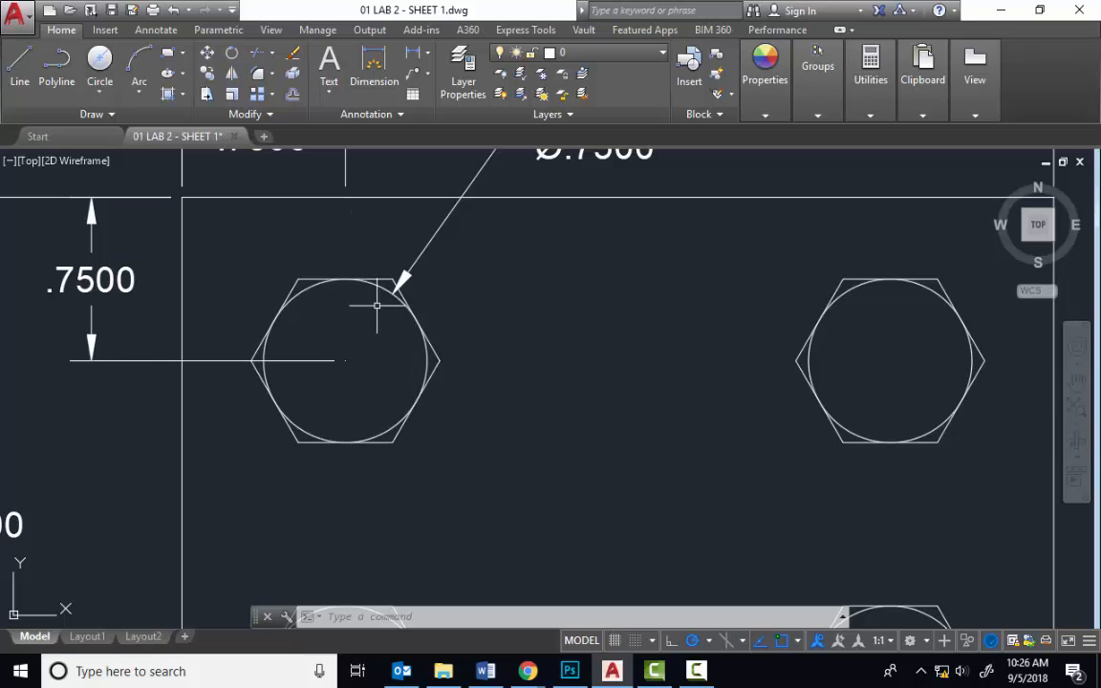
scroll(390, 281, down, 2)
scroll(379, 277, down, 4)
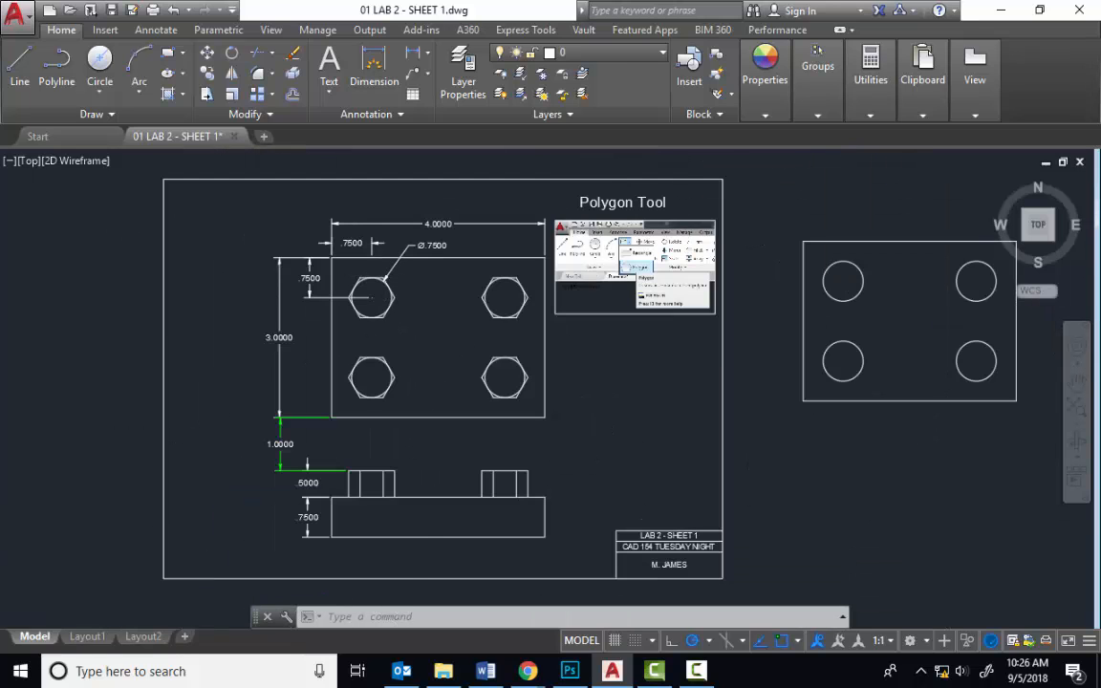
scroll(631, 205, up, 3)
scroll(602, 227, up, 2)
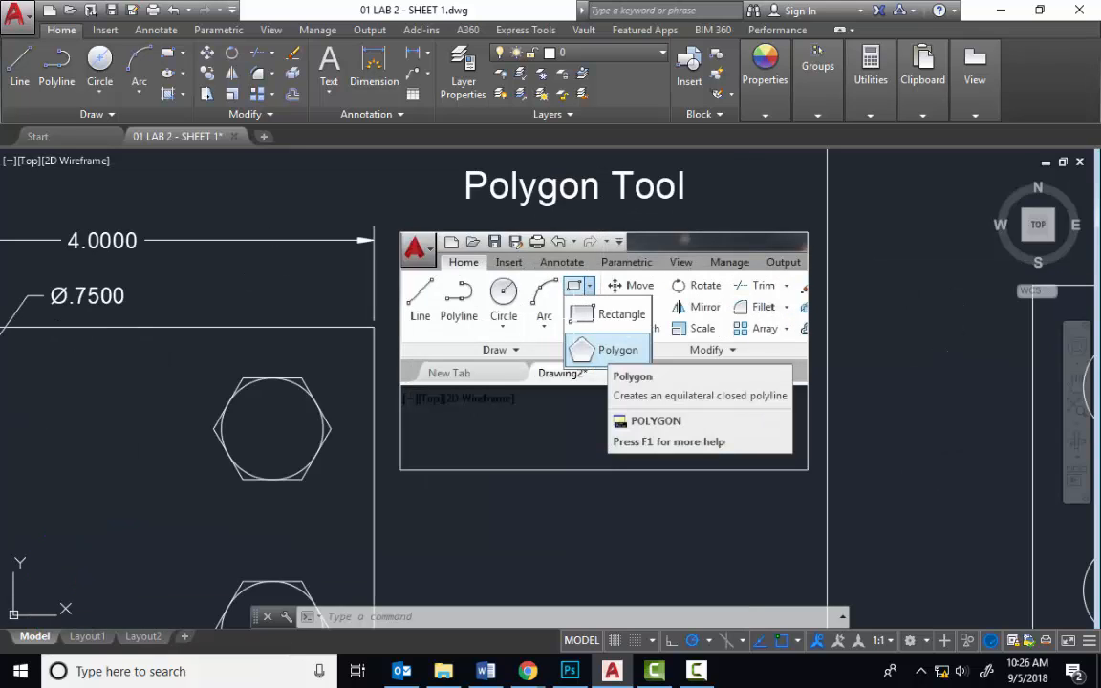
Draw a 6-sided polygon centered on the upper-left circle, Circumscribed about circle, with its radius snapped to the circle's top quadrant.
click(181, 54)
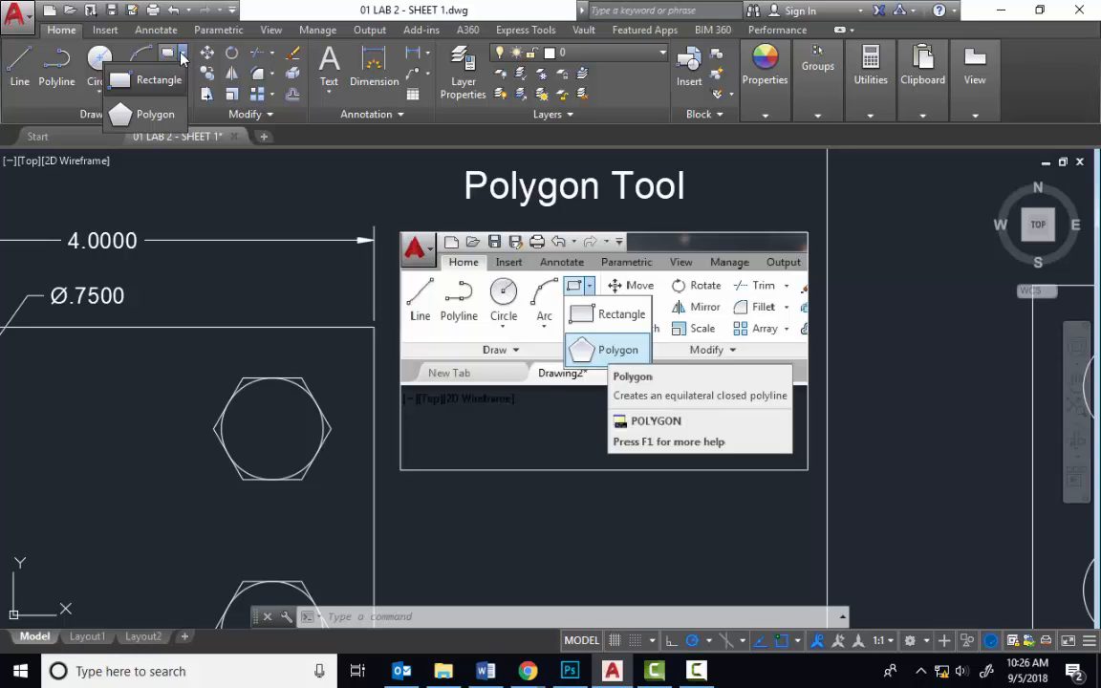
click(157, 123)
scroll(543, 351, down, 2)
middle_drag(716, 339, 227, 272)
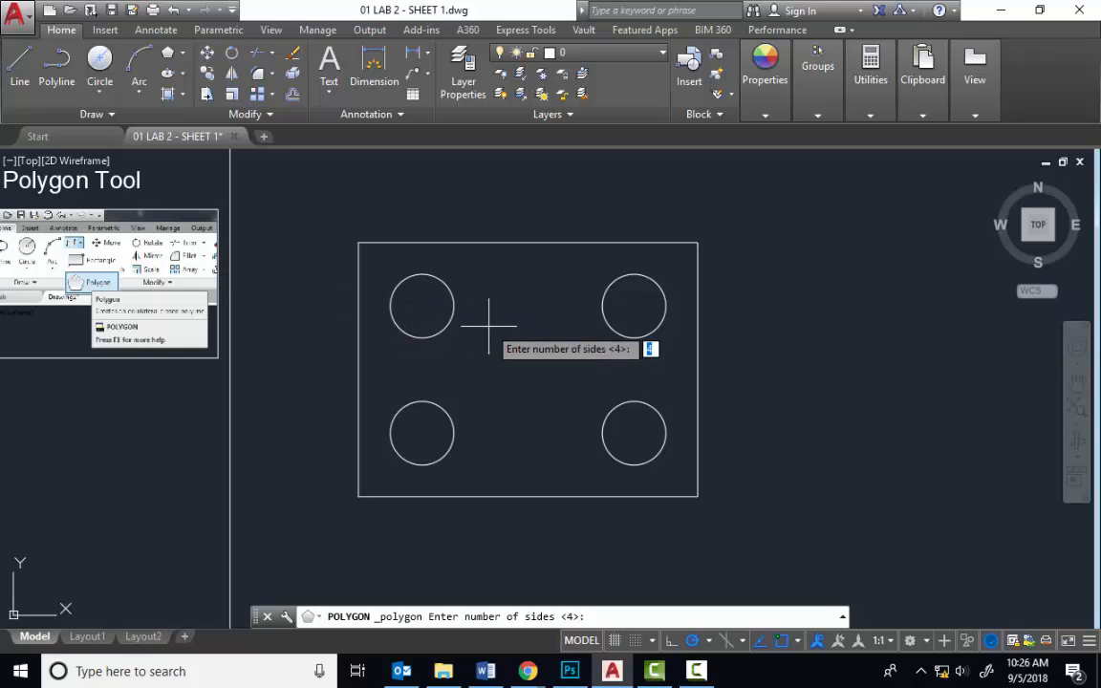
key(Return)
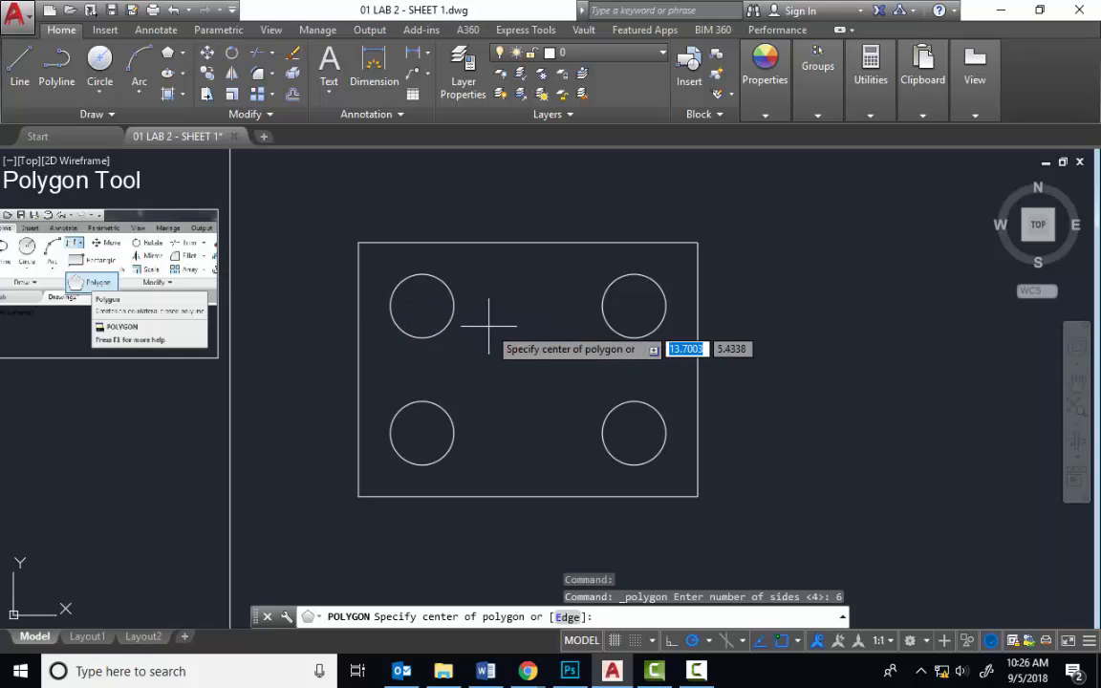
scroll(488, 327, up, 2)
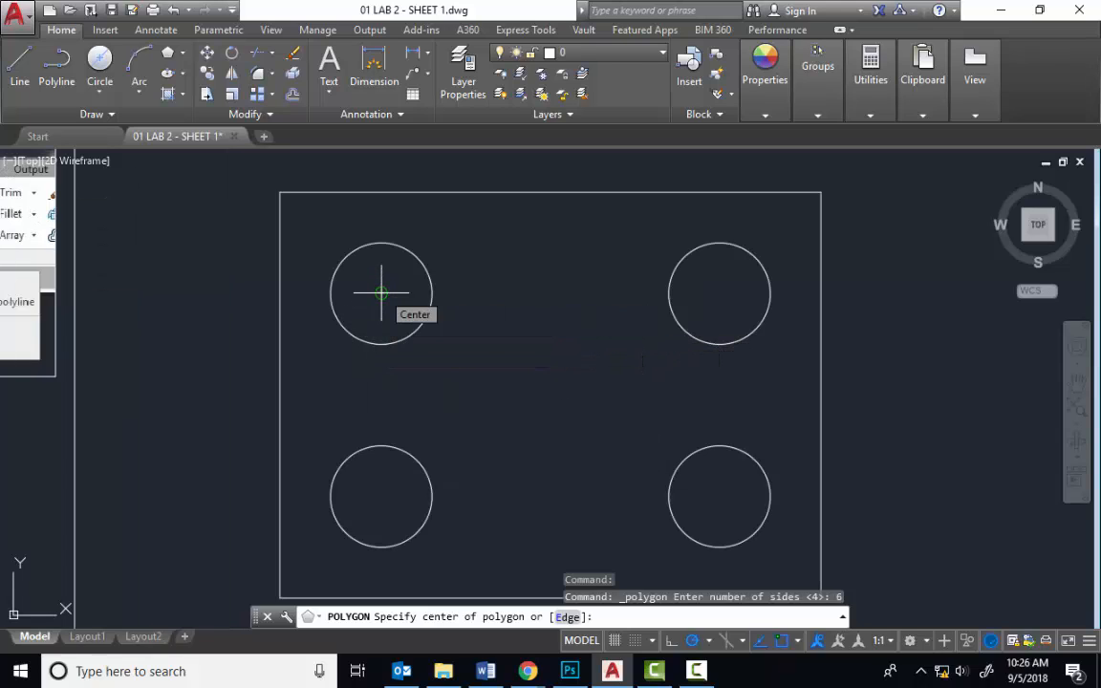
click(381, 292)
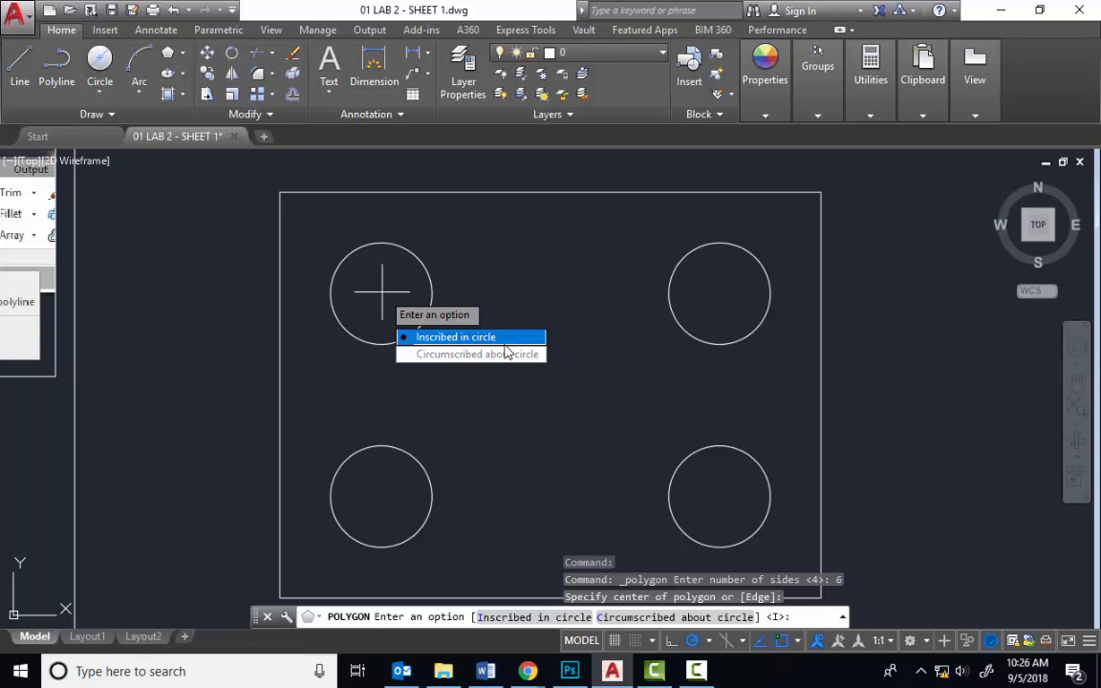
click(505, 354)
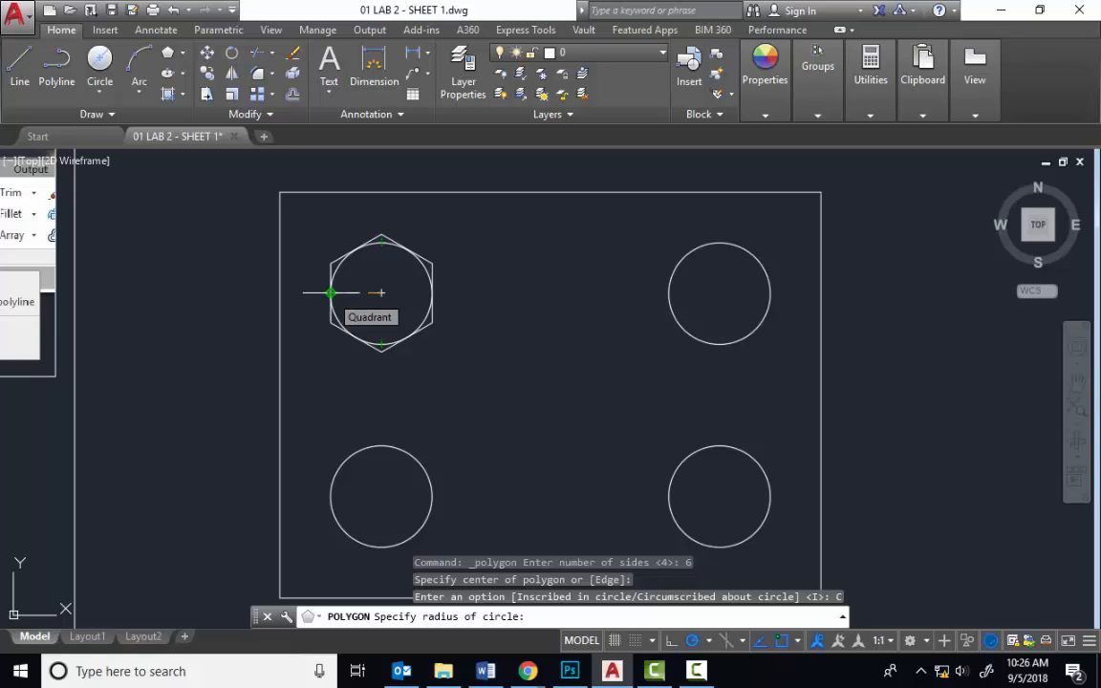
click(381, 242)
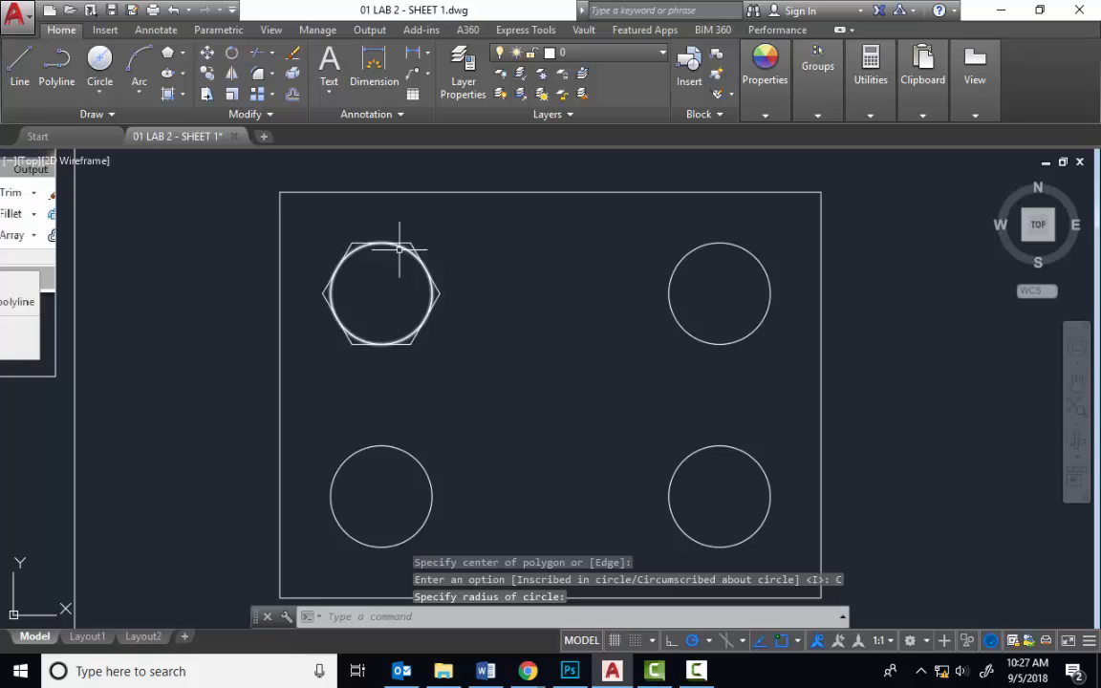
Review the object snap list for Quadrant and inspect the upper-right circle's quadrant grips, leaving the circle deselected.
right_click(781, 638)
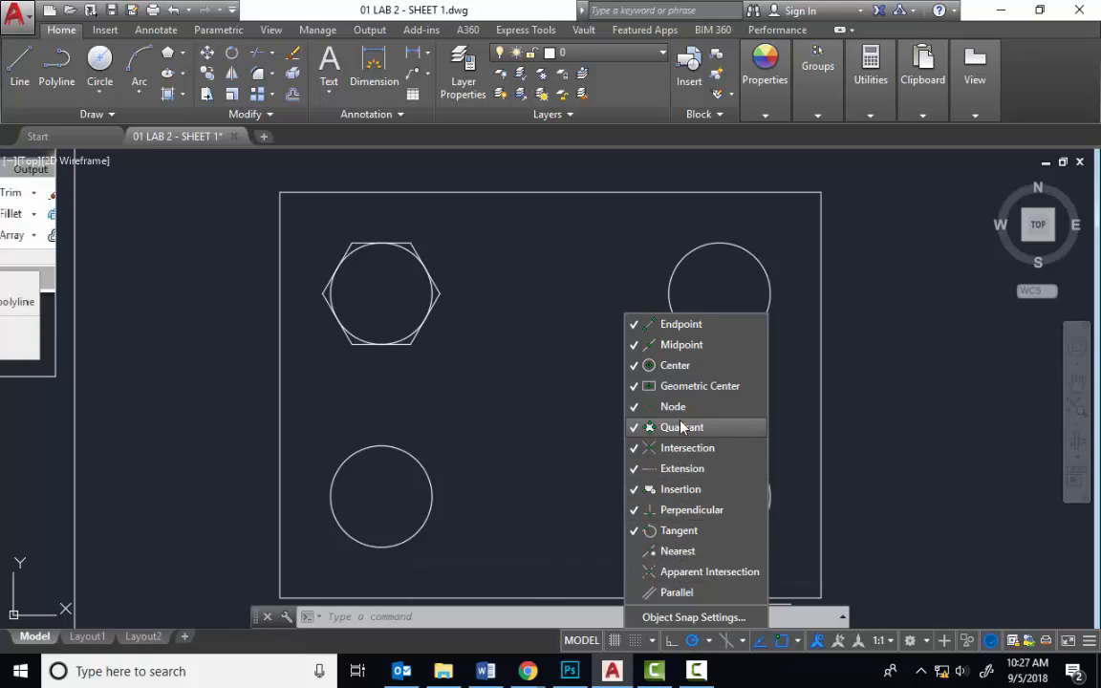
click(487, 350)
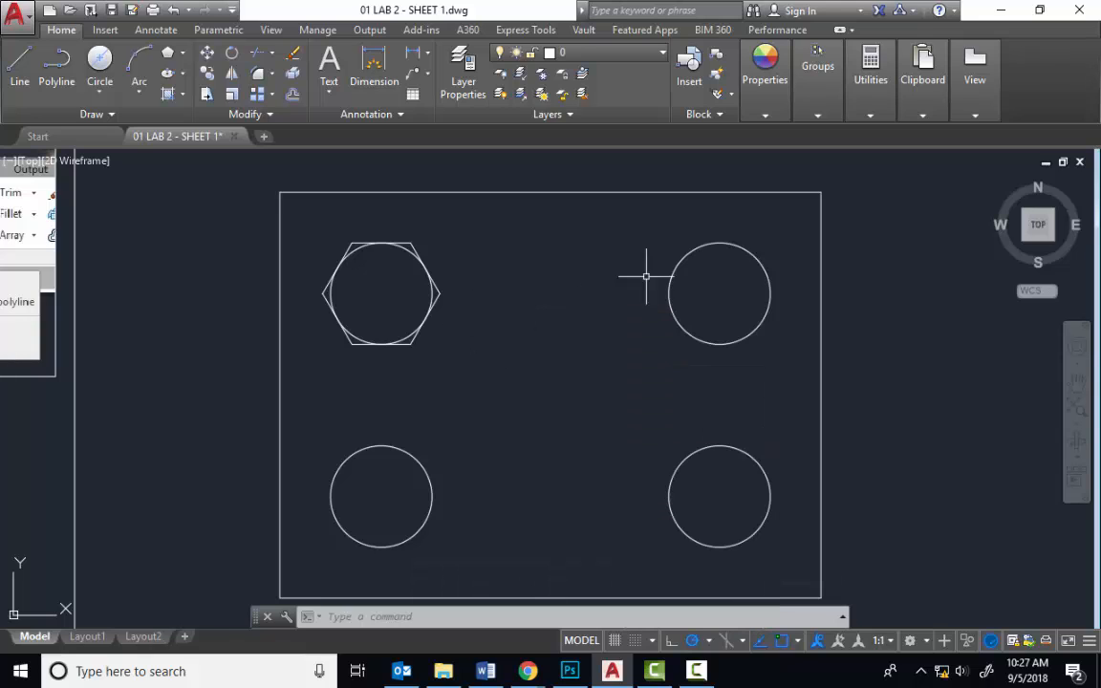
click(697, 260)
click(683, 246)
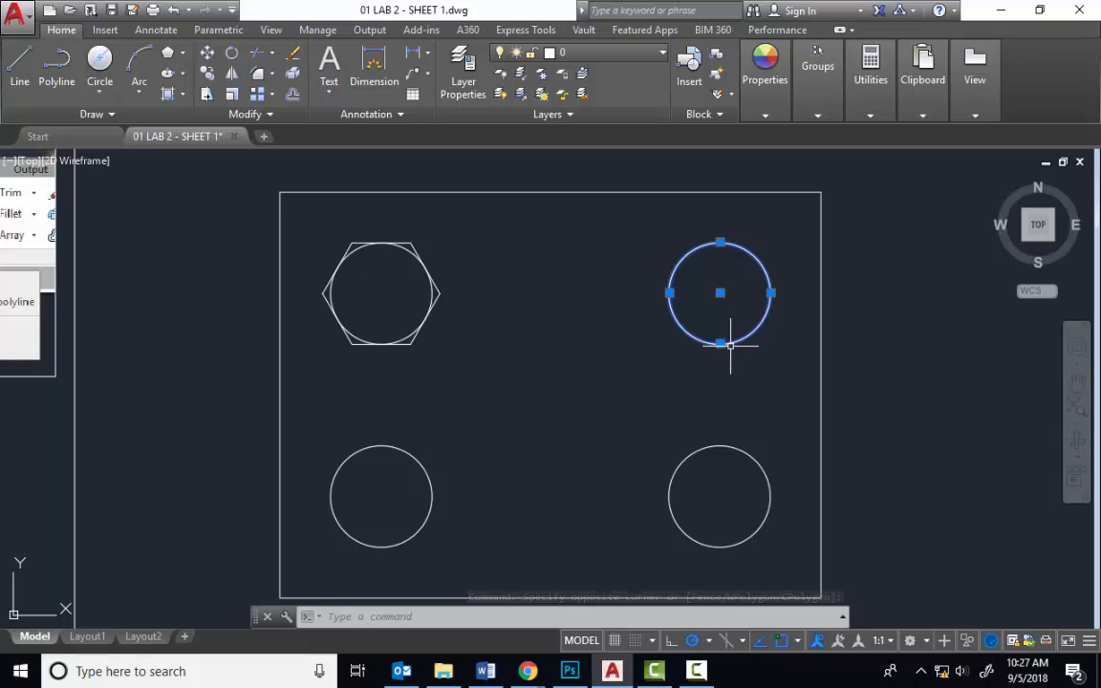
click(585, 295)
key(Escape)
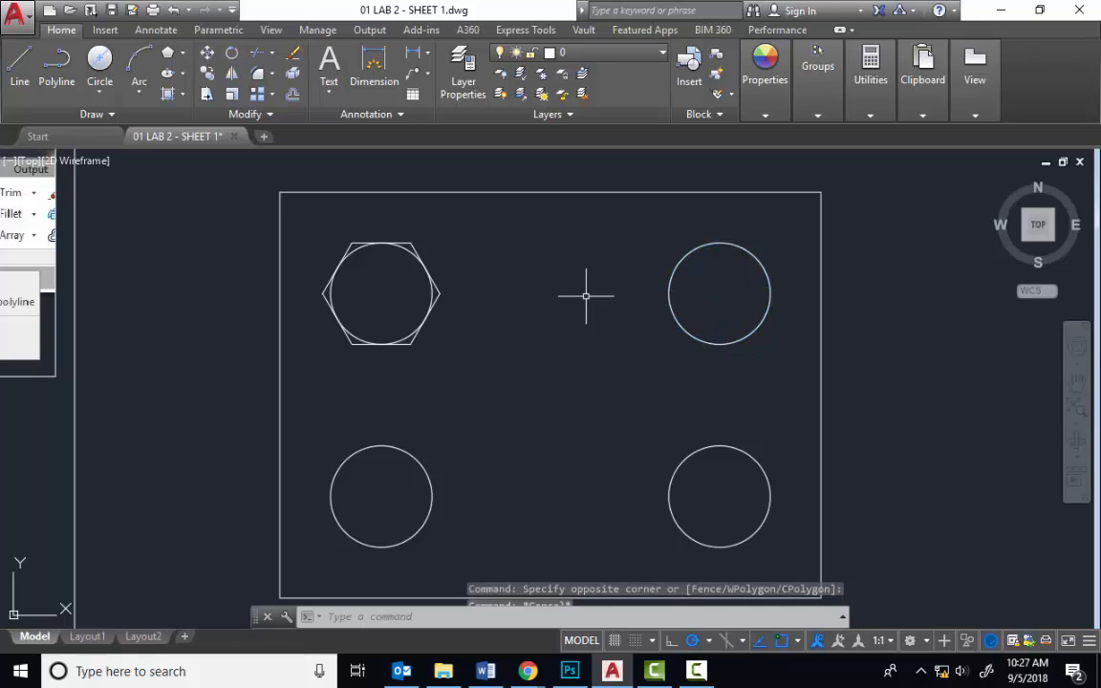
Draw a 6-sided polygon circumscribed about the upper-right circle, from its center to its top quadrant.
click(170, 59)
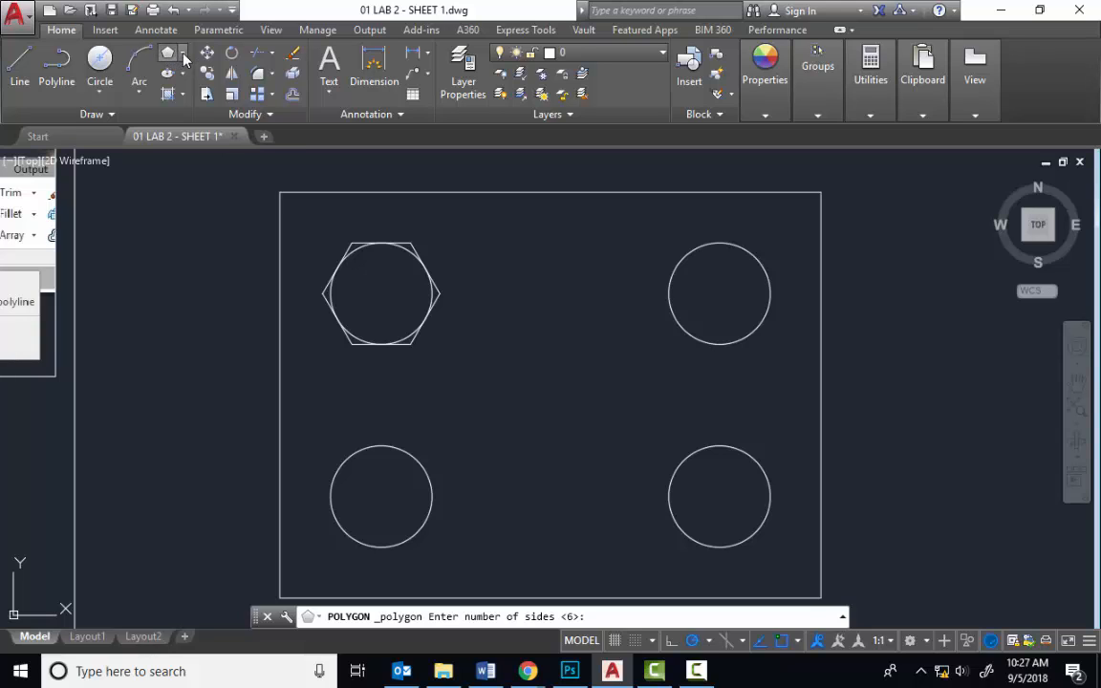
click(164, 114)
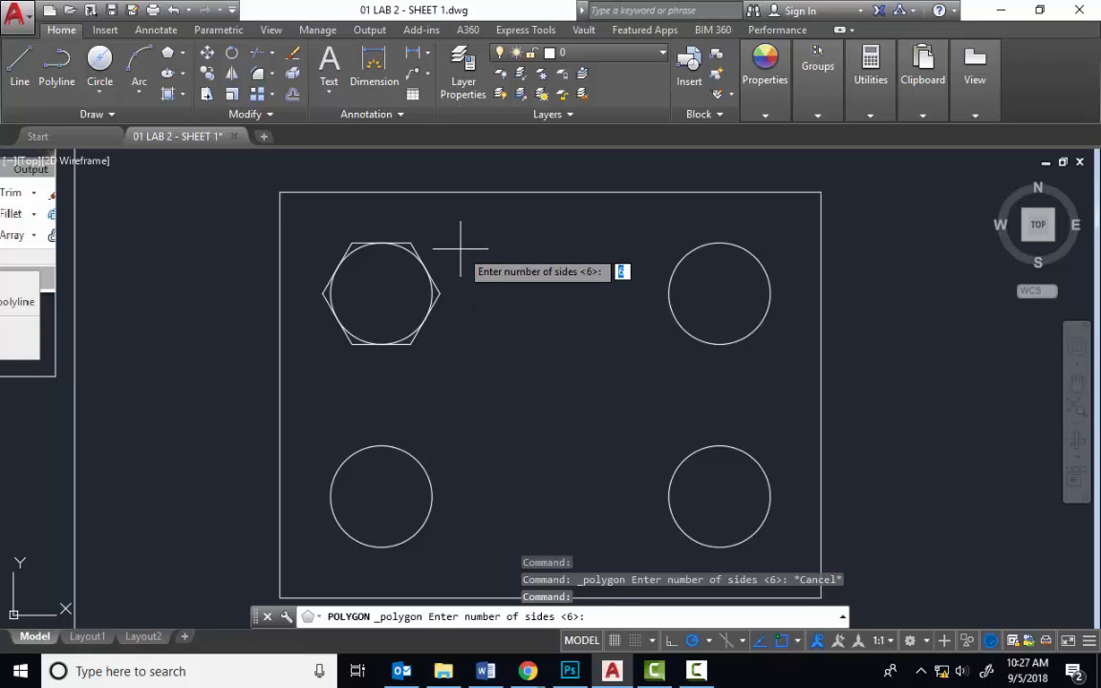
key(Return)
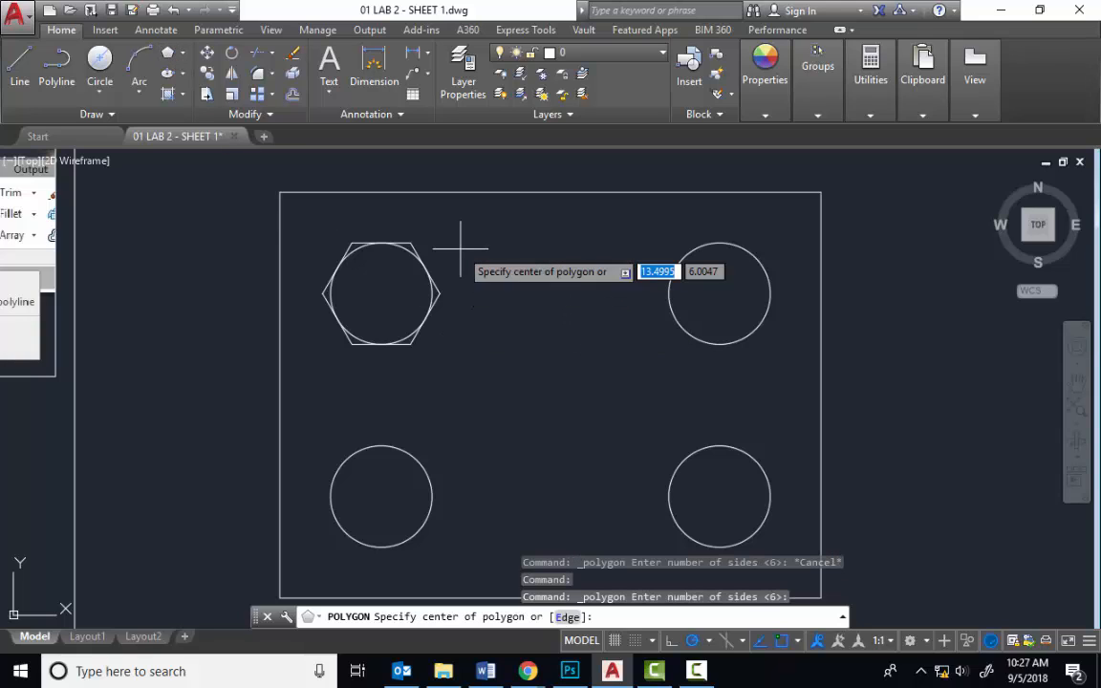
click(718, 293)
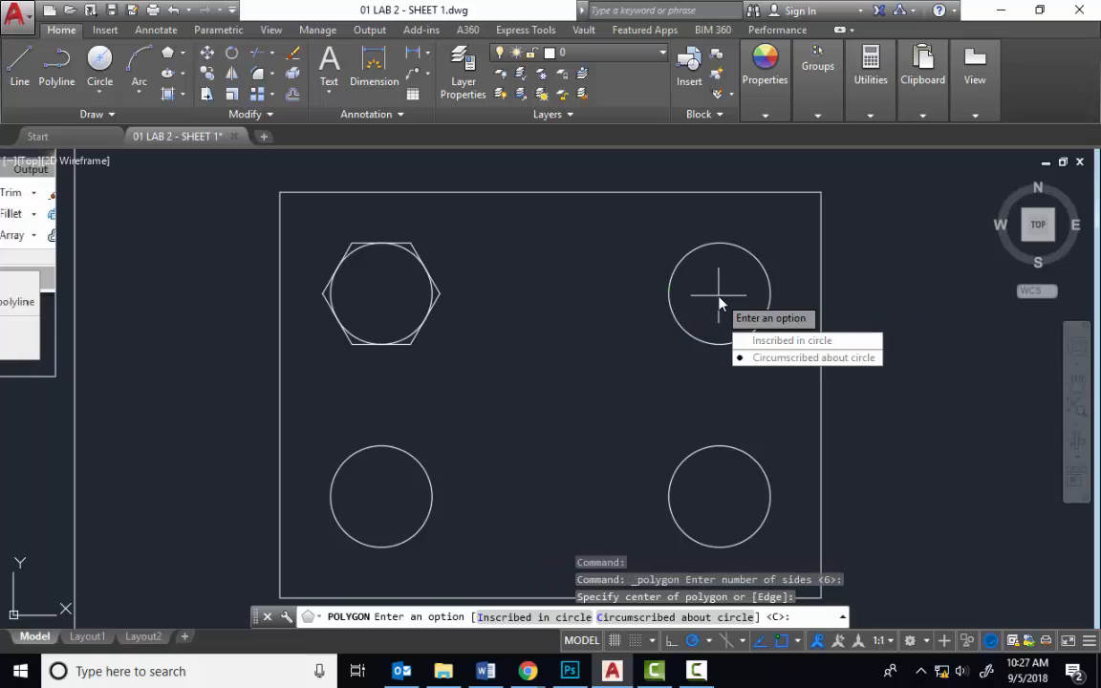
click(749, 359)
click(723, 243)
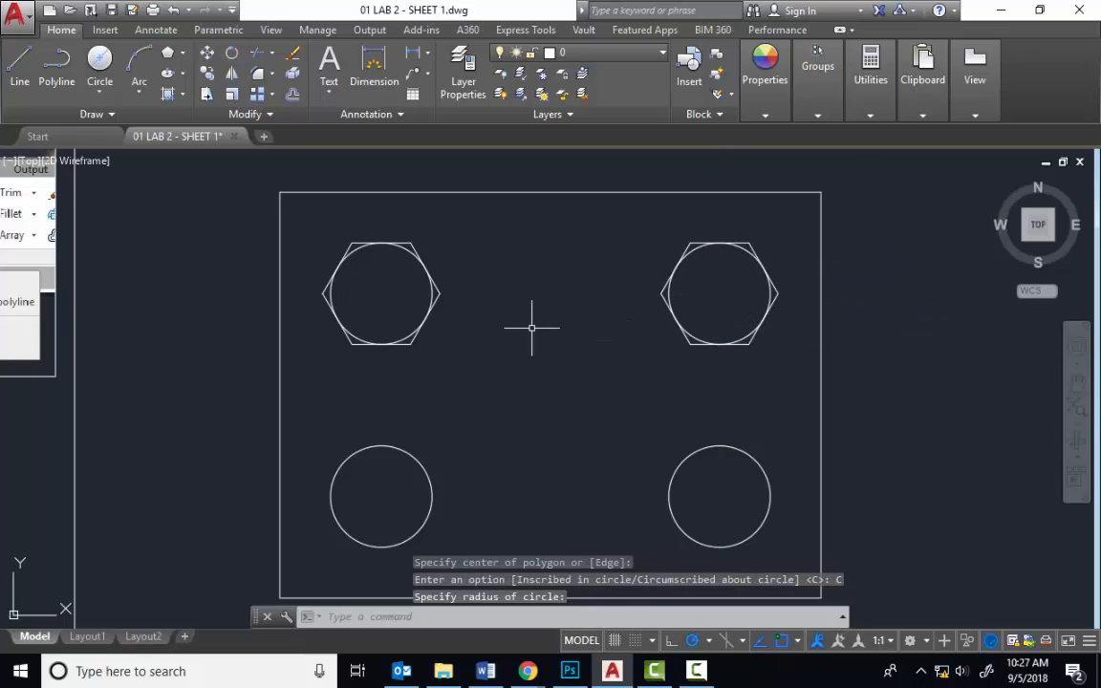
Draw a 6-sided polygon circumscribed about the lower-left circle, from its center to its top quadrant.
click(166, 54)
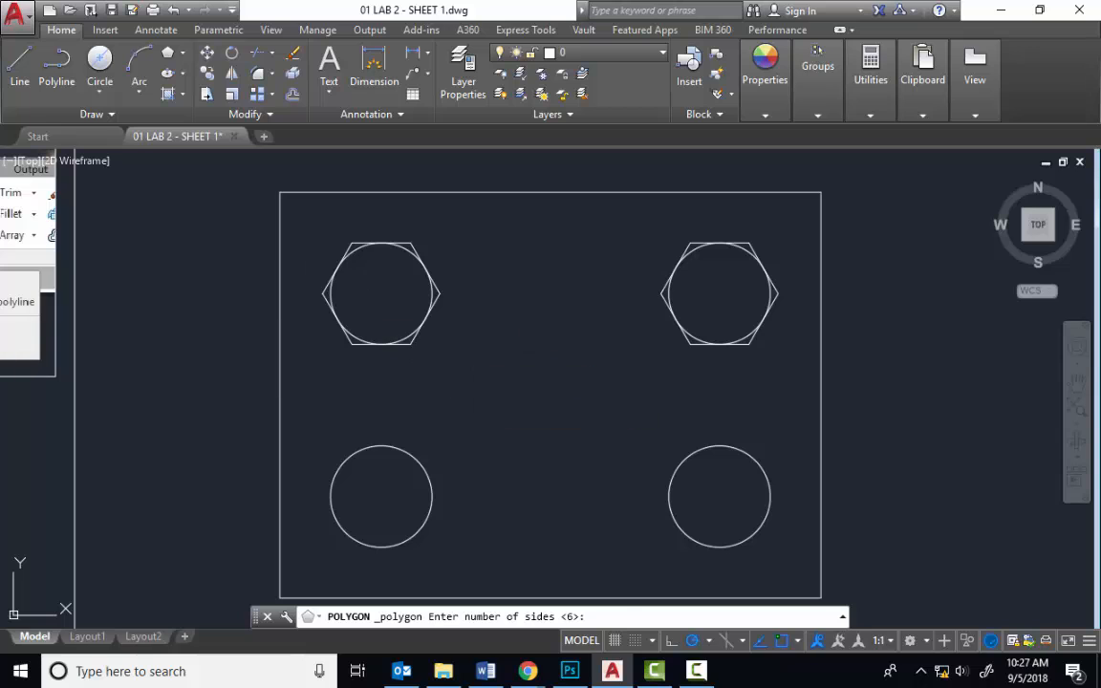
key(Return)
click(382, 497)
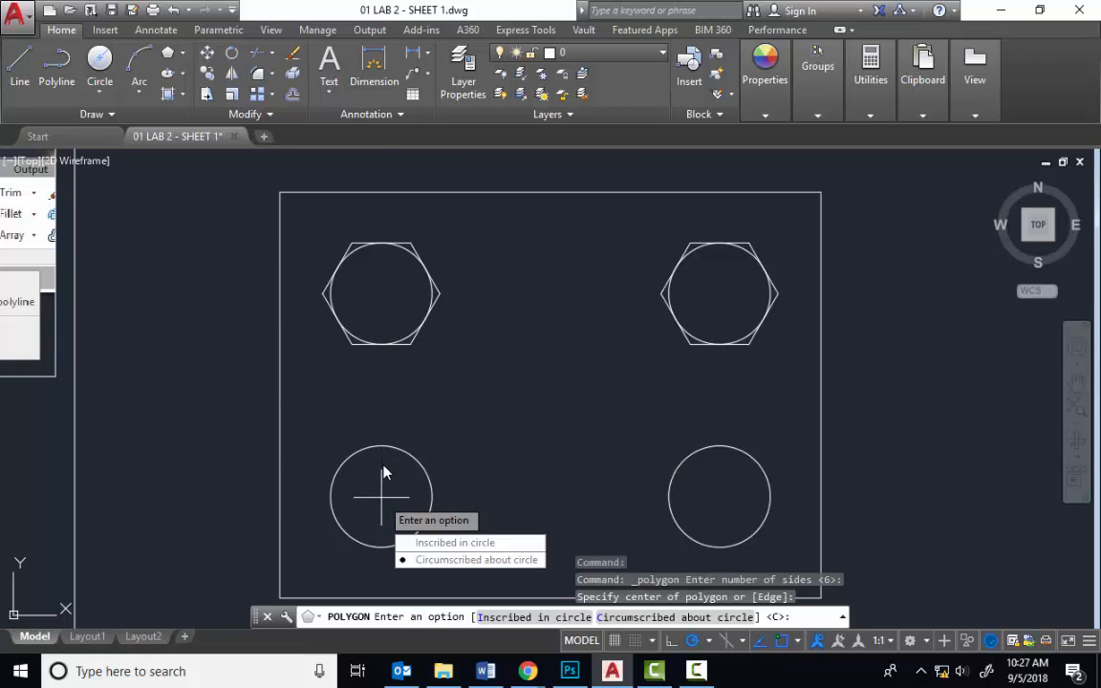
key(Return)
click(382, 446)
Draw a 6-sided polygon circumscribed about the lower-right circle, from its center to its top quadrant.
mouse_move(536, 400)
middle_down()
mouse_move(460, 347)
mouse_move(424, 341)
middle_up()
click(167, 53)
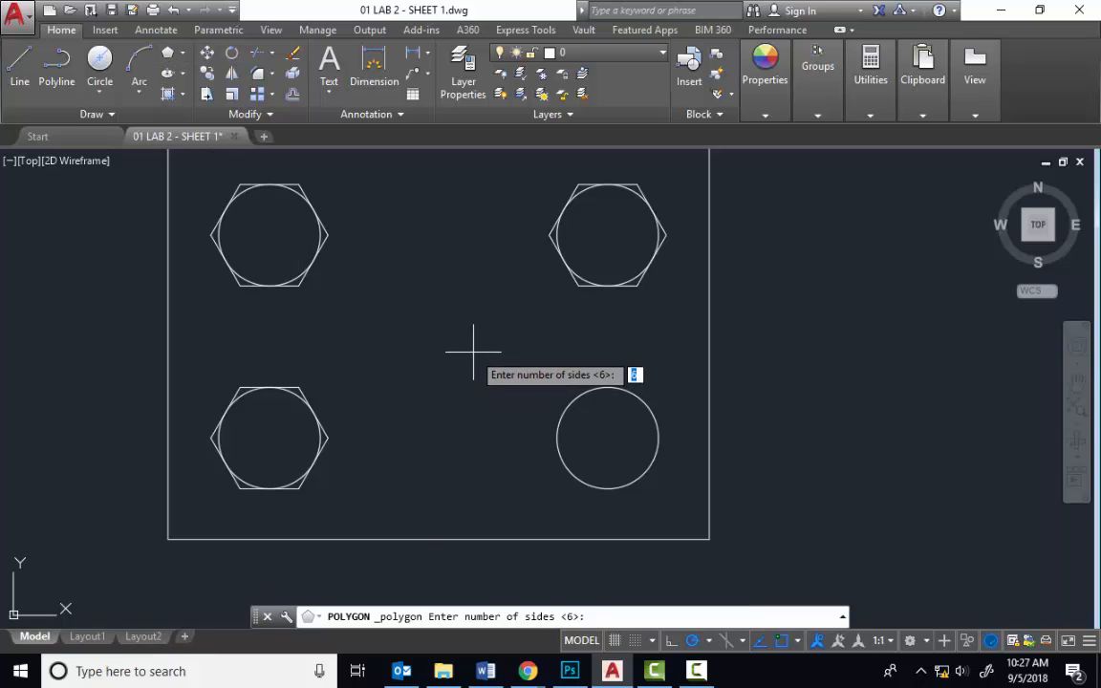
key(Return)
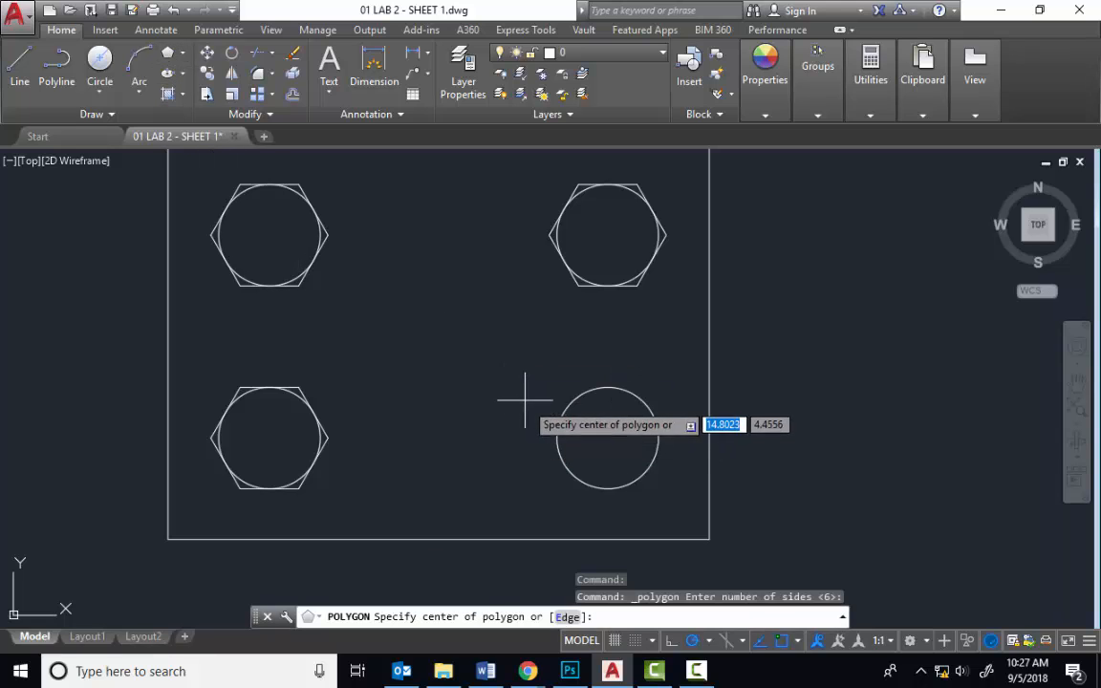
click(607, 441)
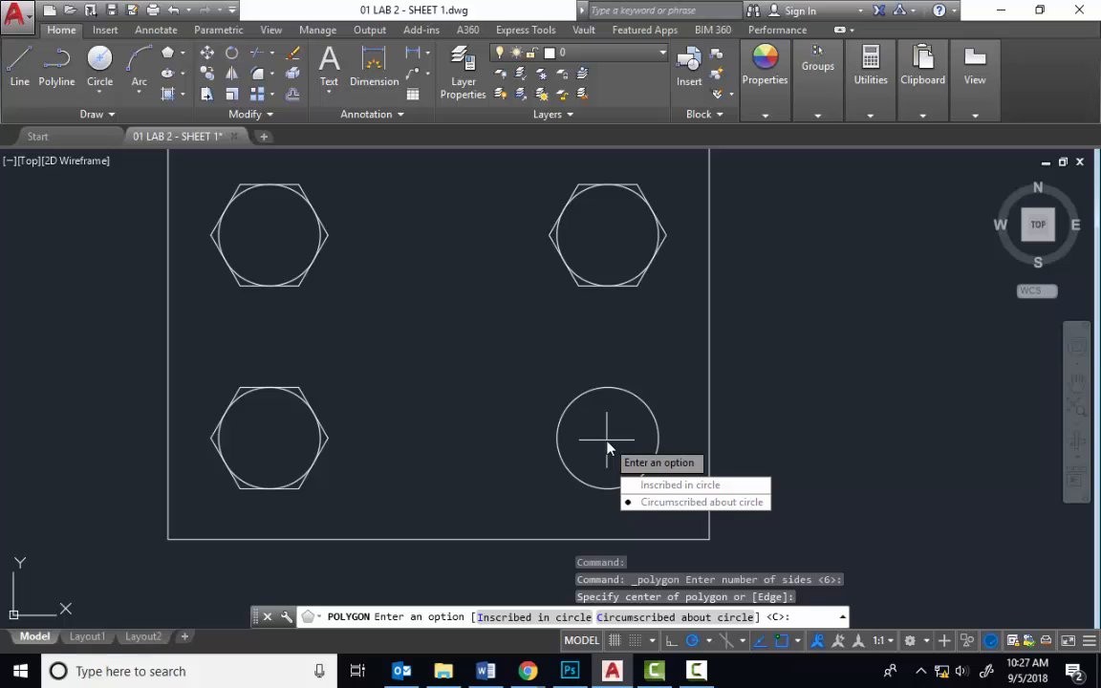
key(Return)
click(608, 387)
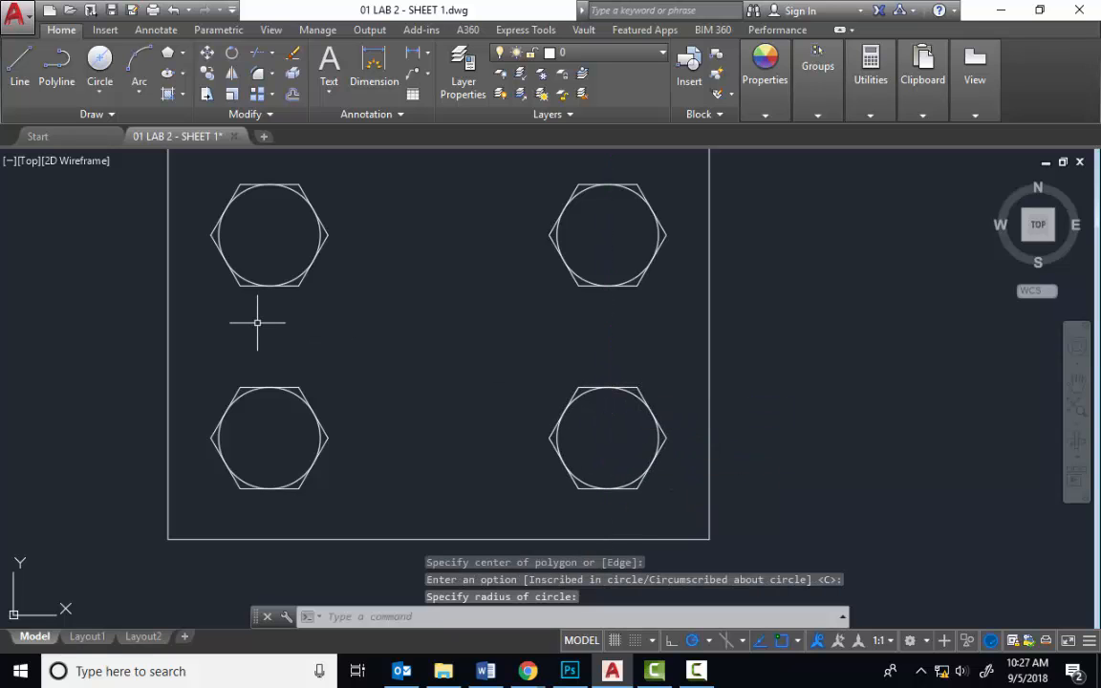
Start a line at the lower-left corner of the redrawn top view and run it straight down 1 unit.
scroll(257, 323, down, 2)
scroll(272, 387, down, 2)
mouse_move(272, 387)
middle_down()
mouse_move(430, 325)
mouse_move(732, 295)
middle_up()
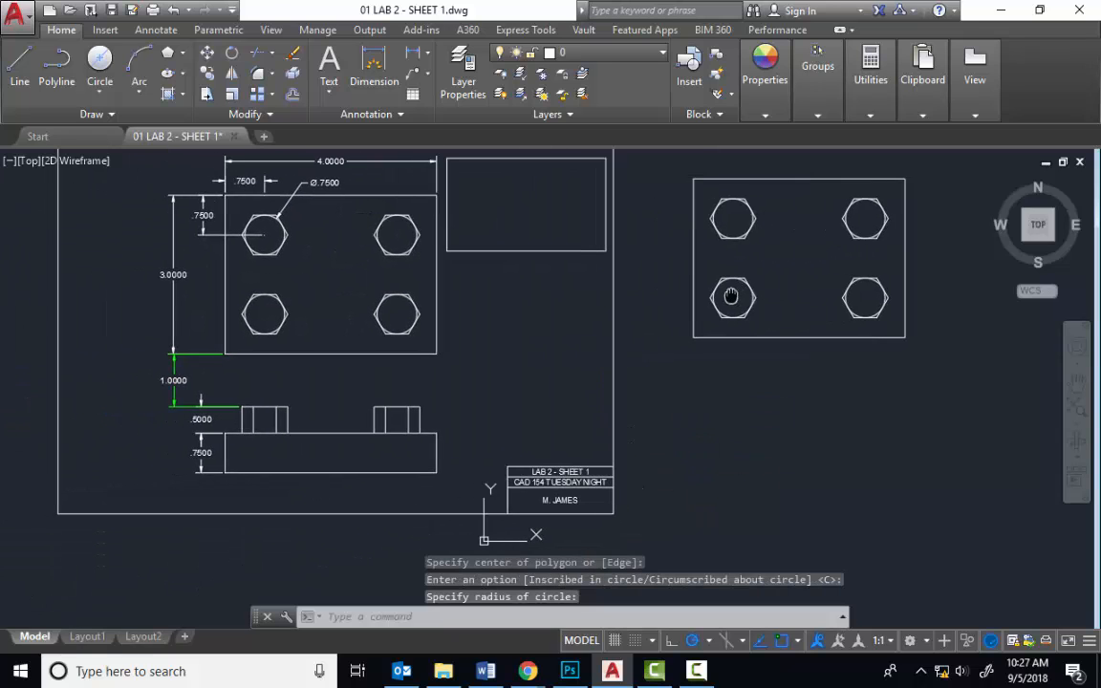
scroll(277, 420, up, 2)
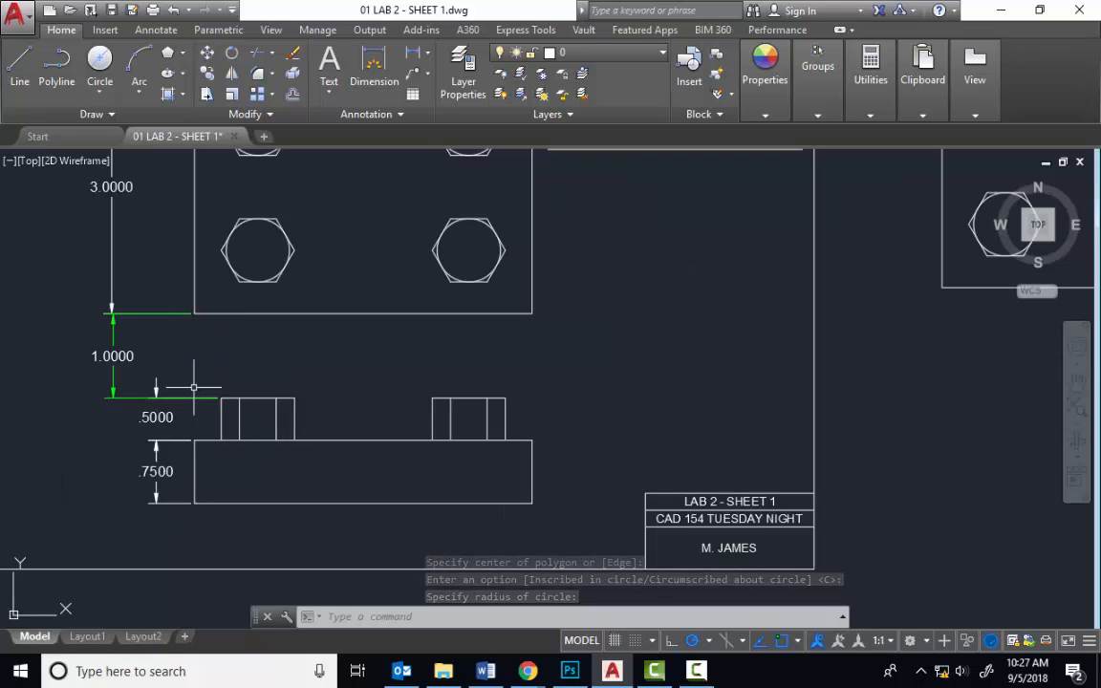
click(19, 69)
scroll(708, 364, down, 2)
click(855, 316)
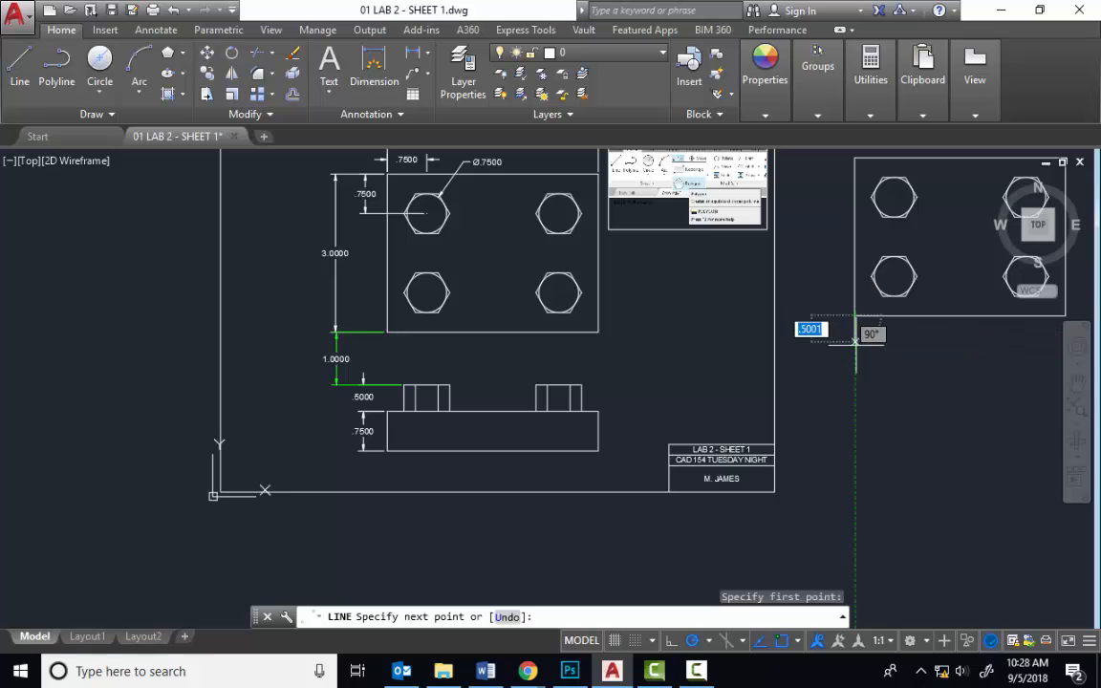
text(1)
key(Return)
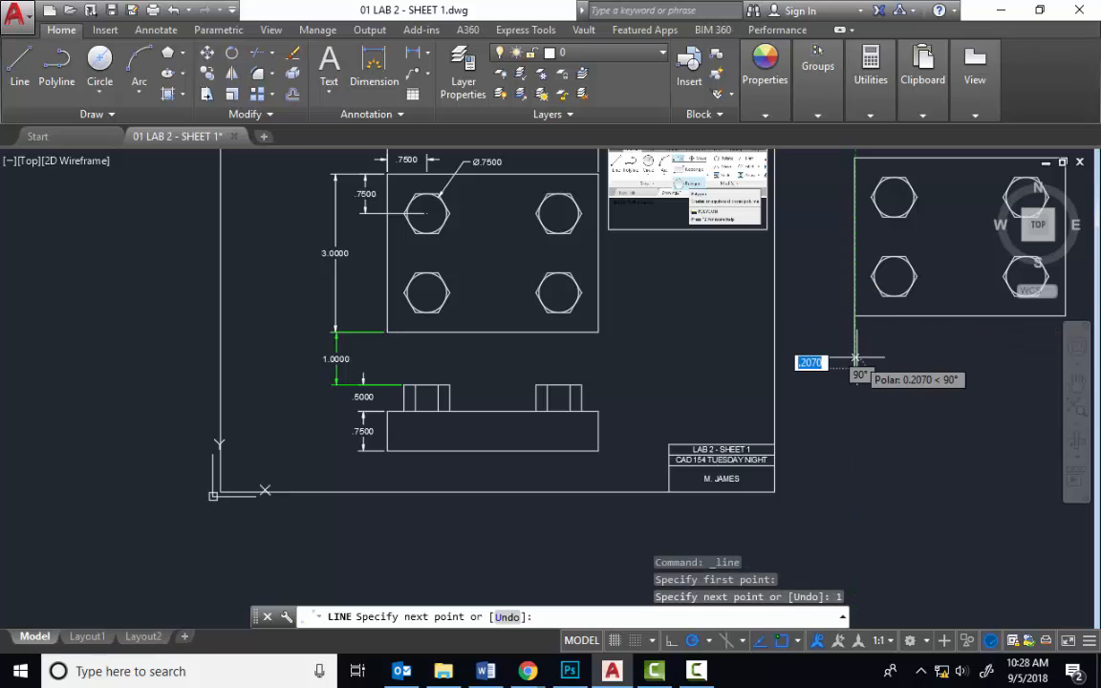
Continue the line straight down with a 0.5 segment and a 0.75 segment for the front view's left side.
scroll(354, 430, up, 2)
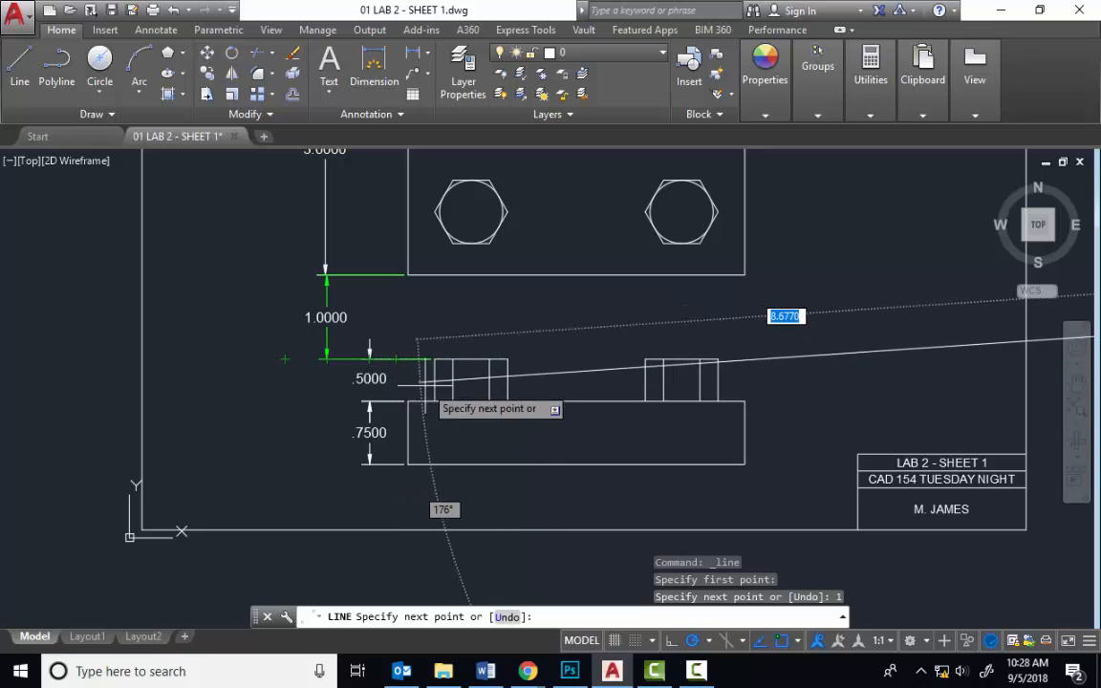
scroll(956, 420, down, 3)
middle_drag(956, 420, 630, 423)
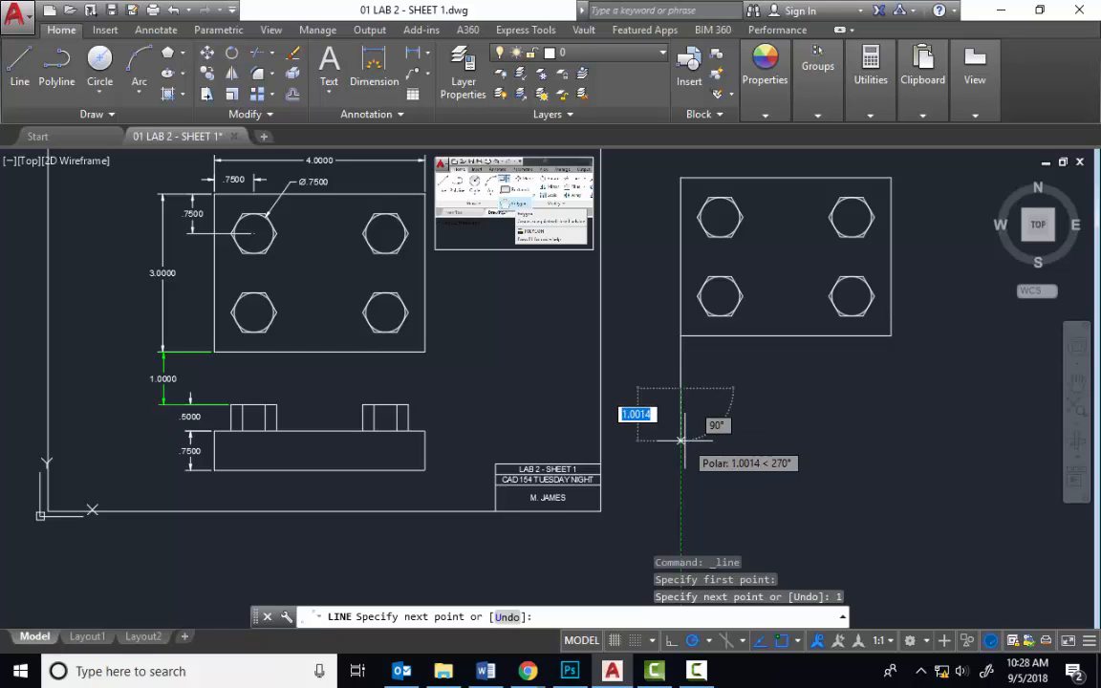
key(Return)
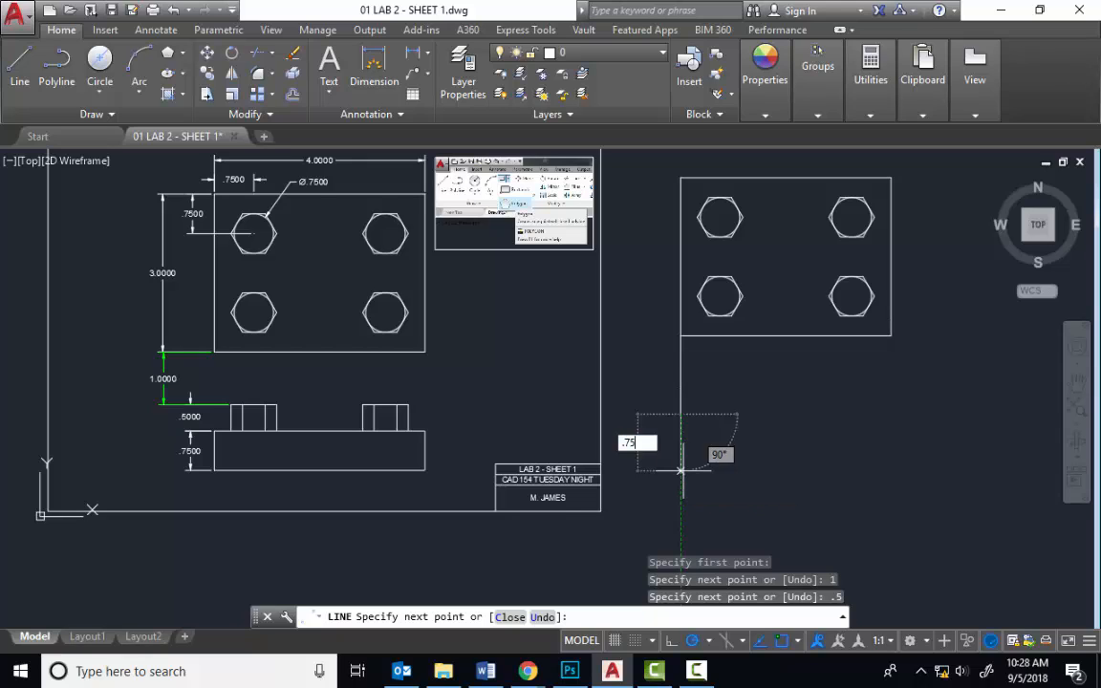
text(.75)
key(Return)
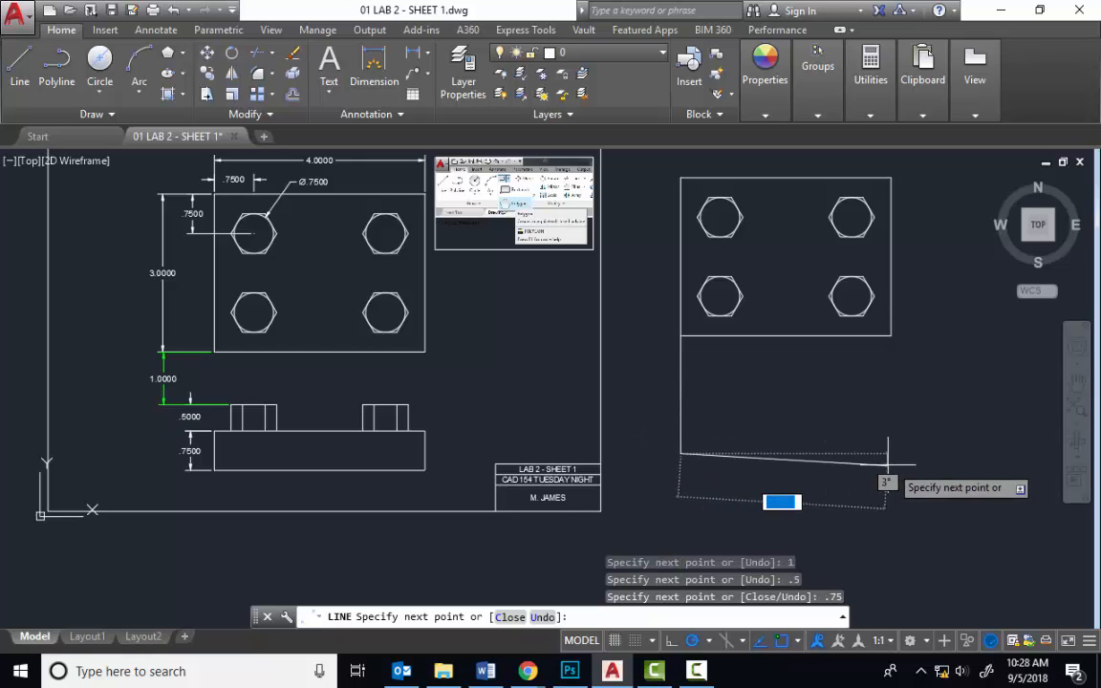
Draw the front view's 4-unit bottom edge to the right, end the line, and erase the 1-unit spacing segment below the top view.
middle_drag(905, 453, 799, 483)
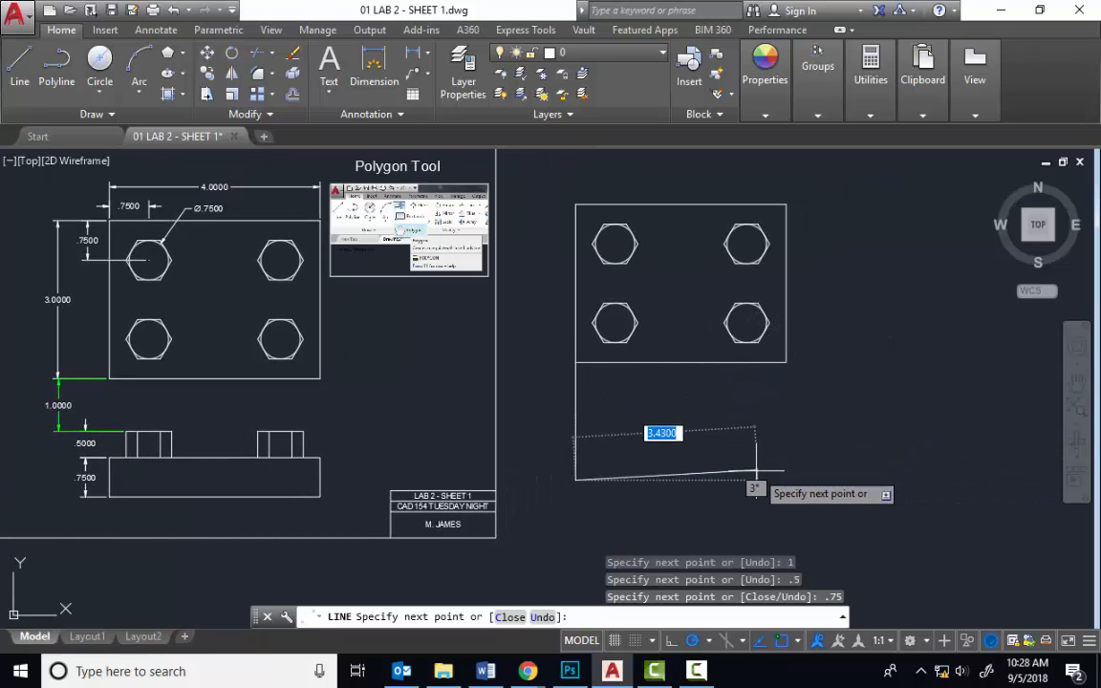
text(4)
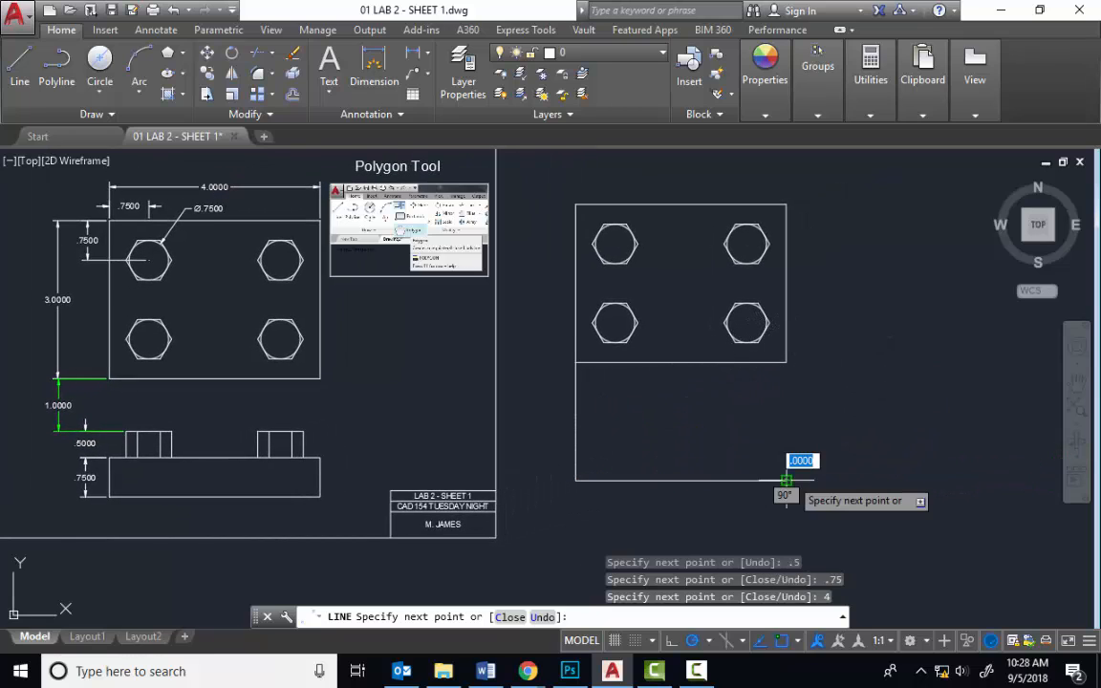
key(Return)
key(Escape)
key(Escape)
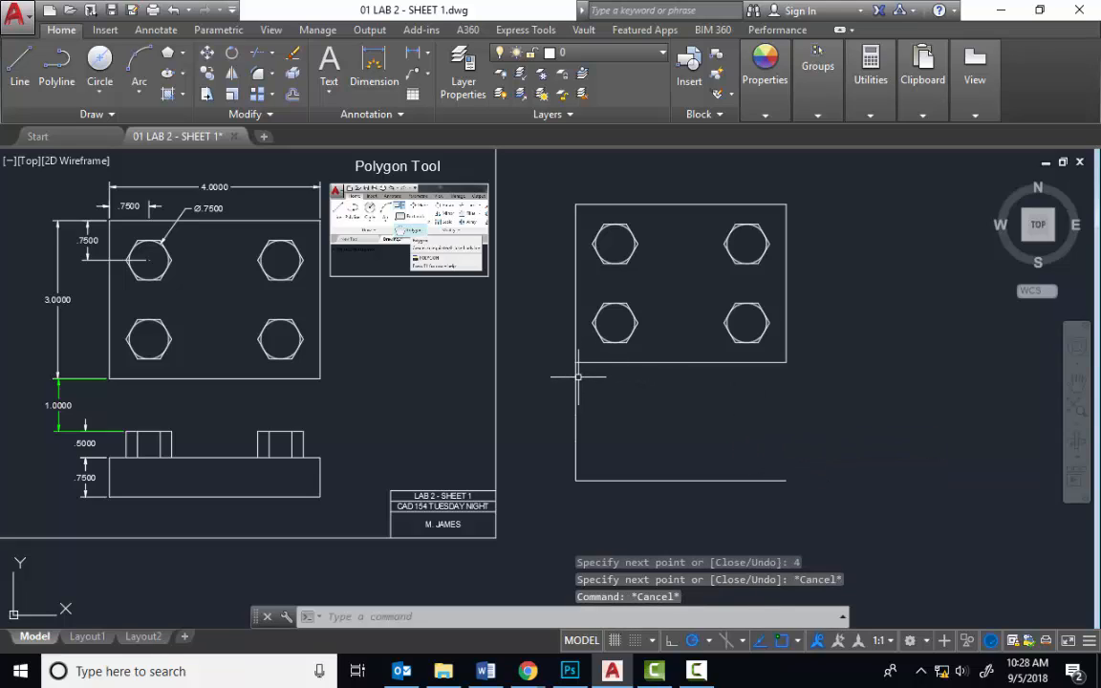
click(576, 375)
key(Delete)
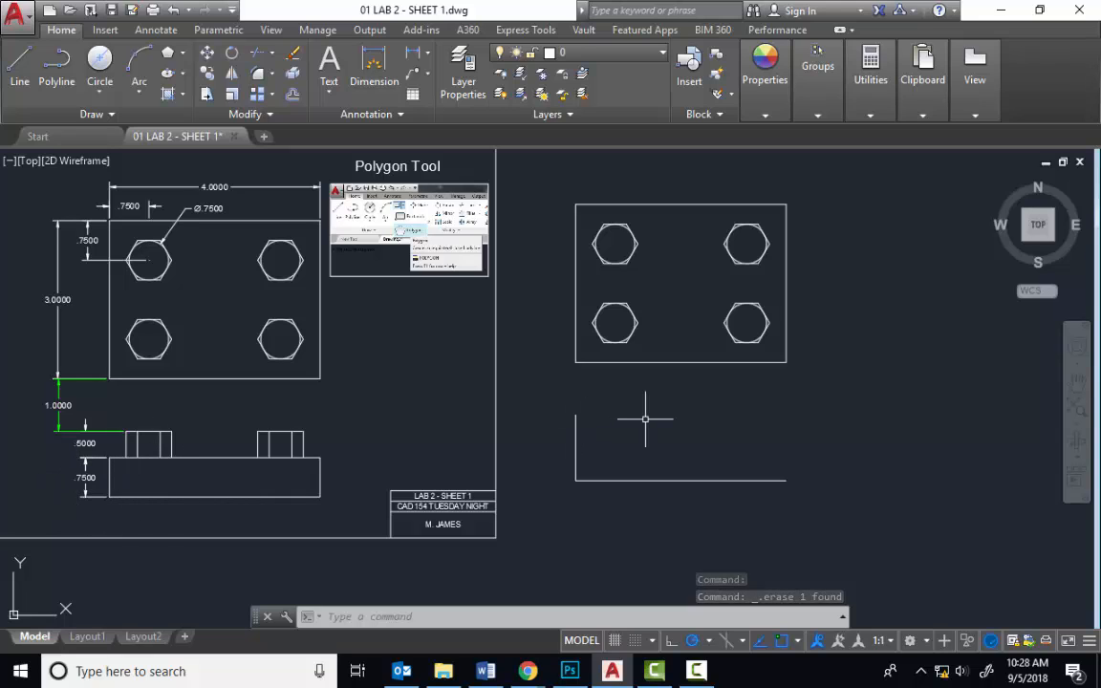
Offset the front view's bottom edge upward by 0.75.
key(Return)
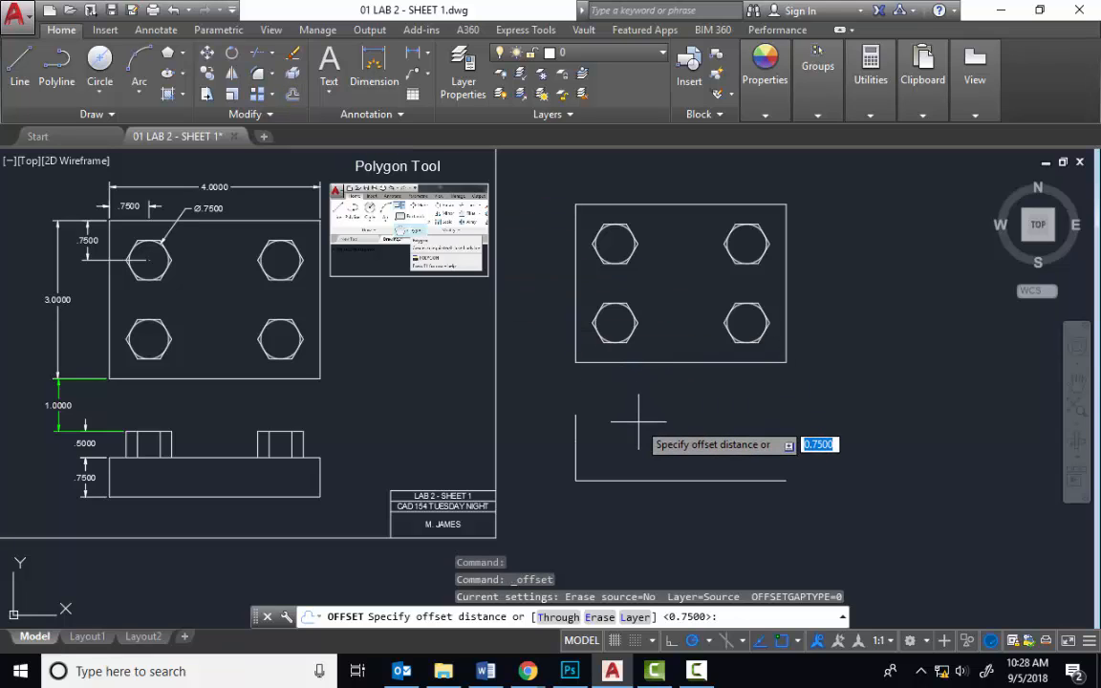
key(Return)
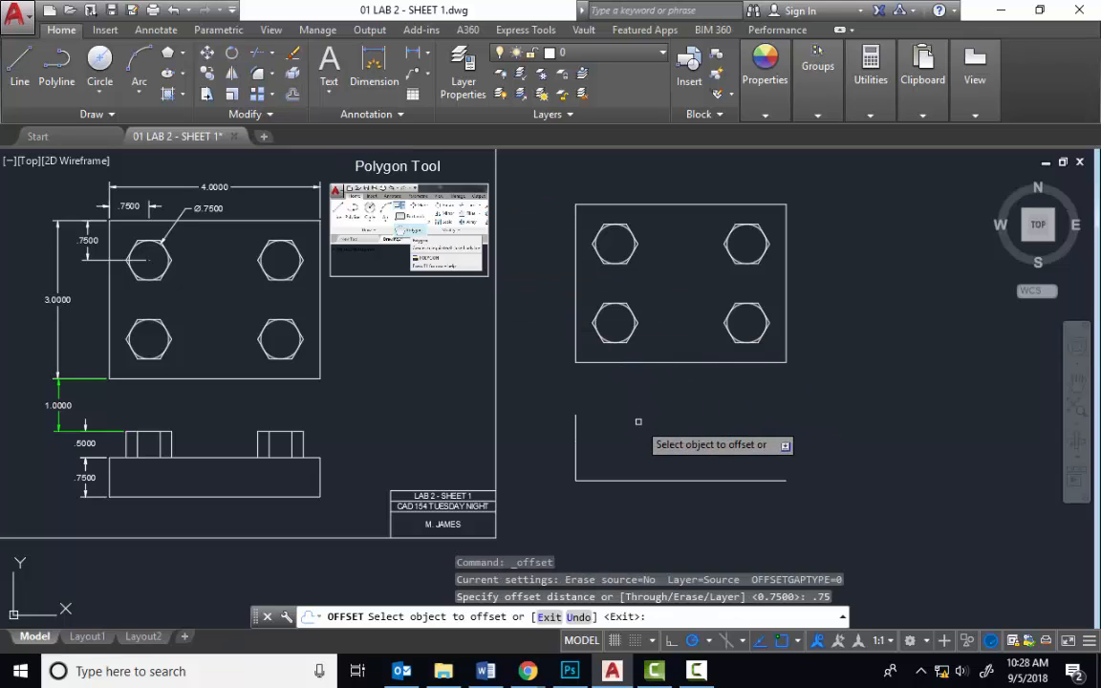
click(708, 480)
click(715, 428)
right_click(698, 419)
click(702, 422)
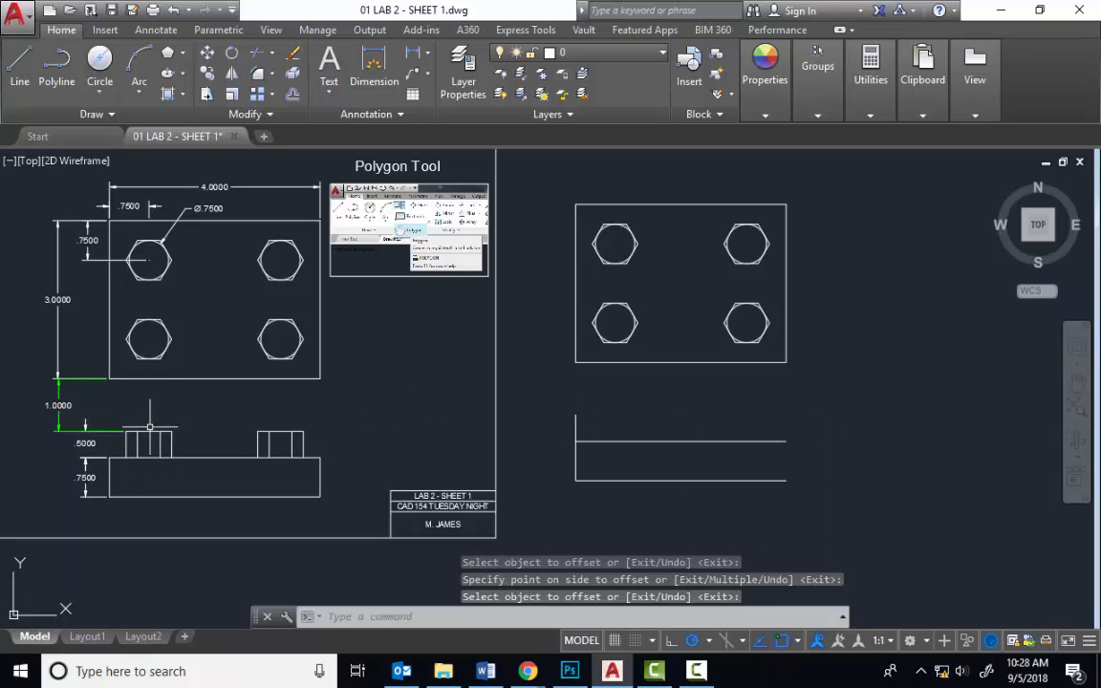
Offset the plate's top line in the front view upward by 0.5.
click(294, 96)
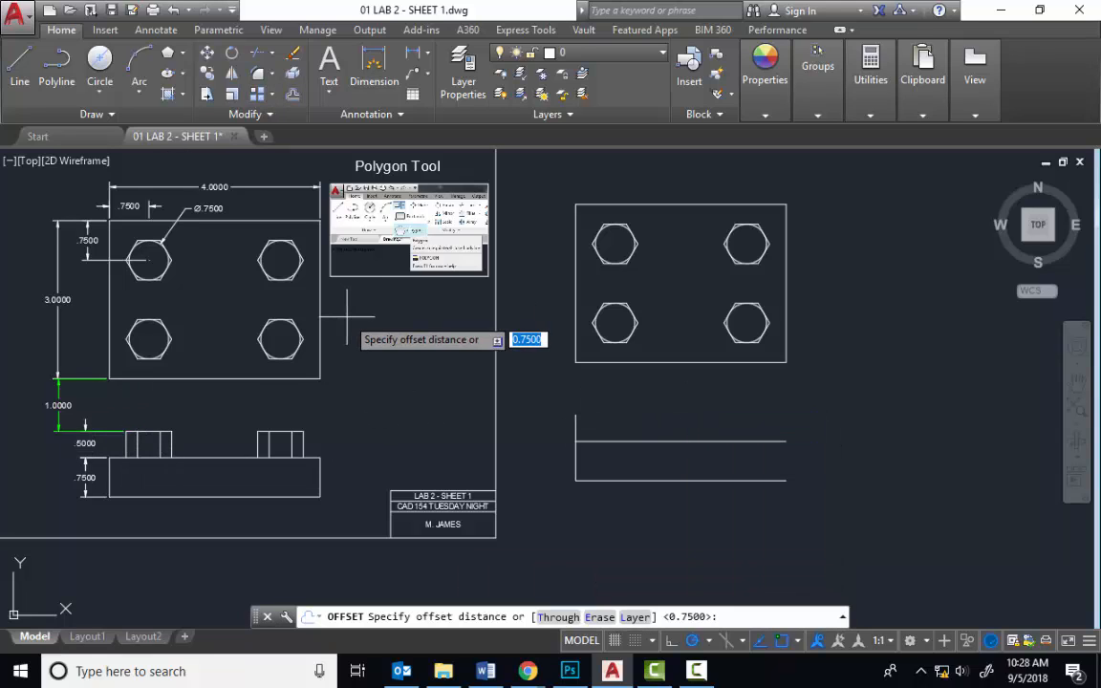
text(.5)
key(Return)
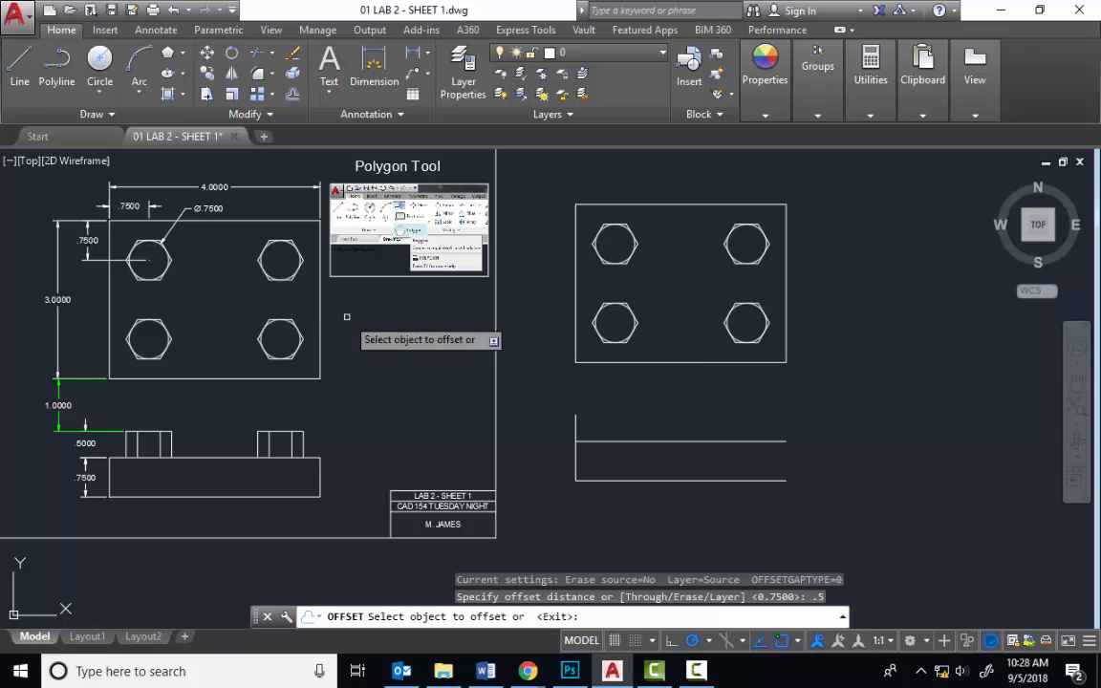
click(674, 442)
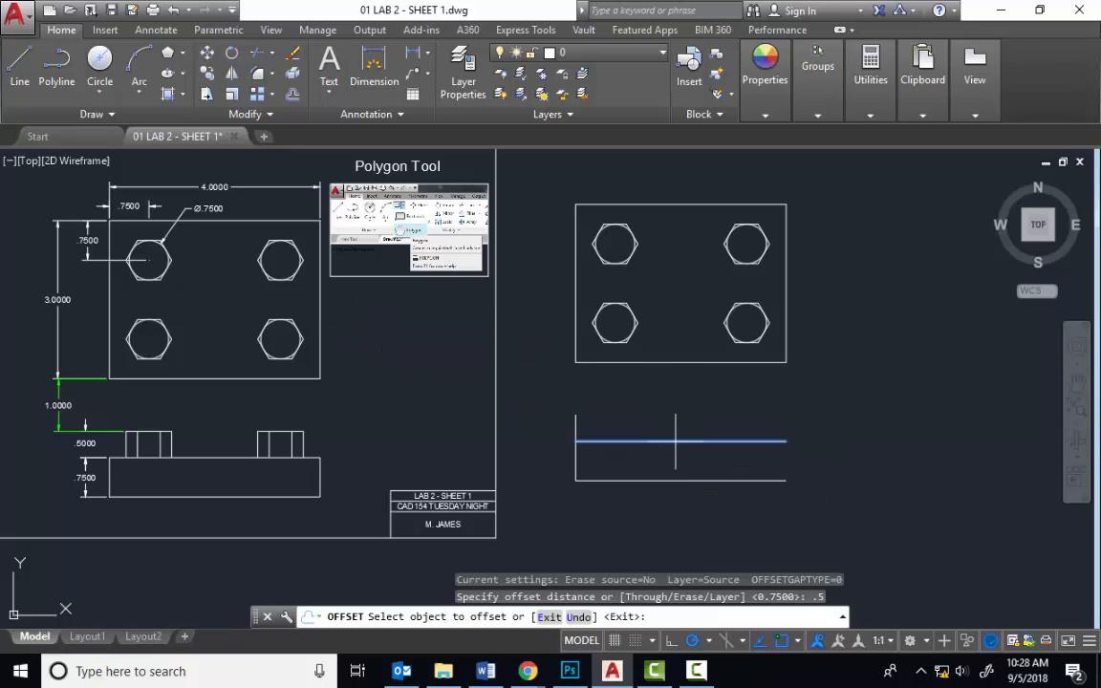
click(679, 402)
right_click(828, 399)
click(850, 402)
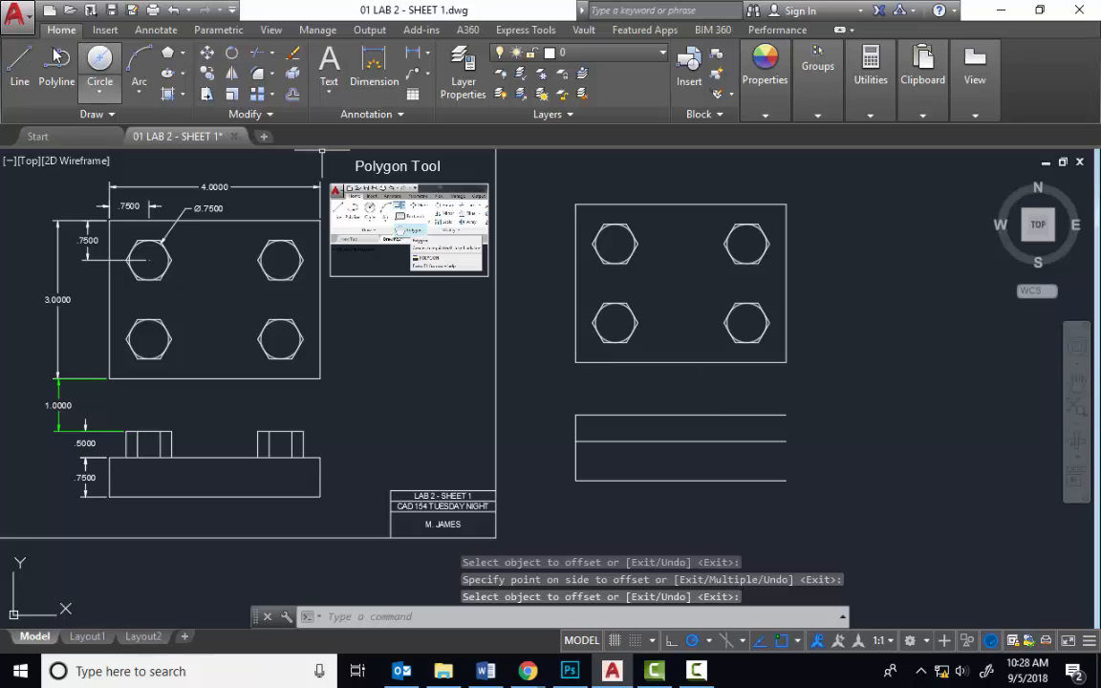
Close the front view's right side with a vertical line from the topmost line's end to the bottom edge.
click(19, 62)
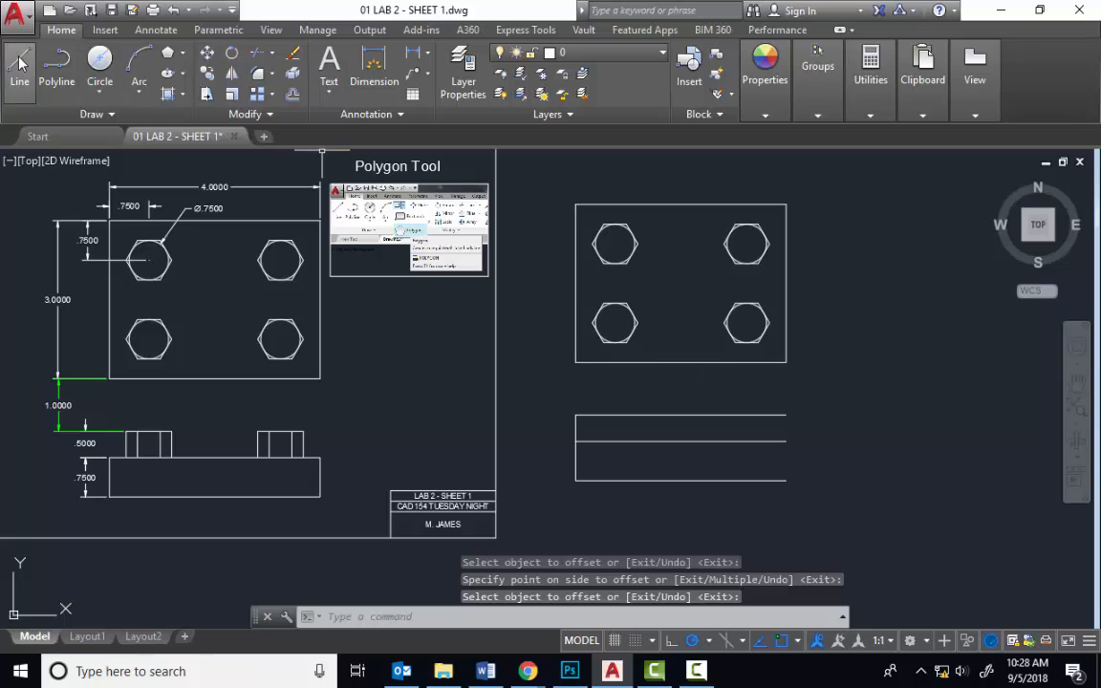
click(786, 415)
click(786, 480)
key(Escape)
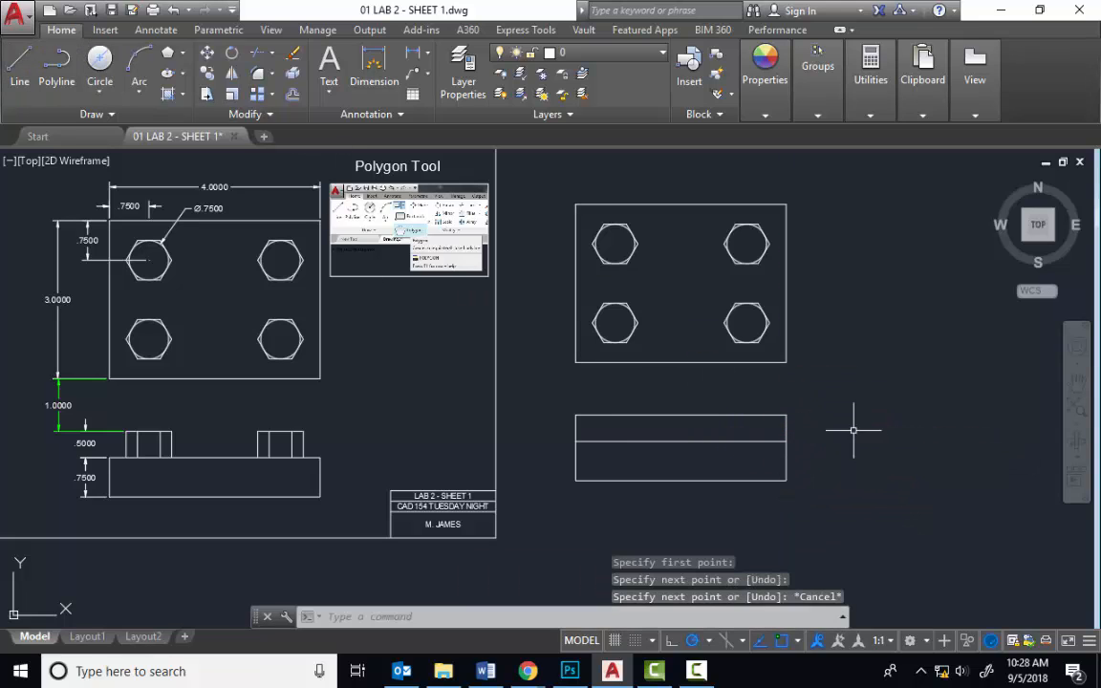
click(17, 67)
scroll(117, 373, up, 4)
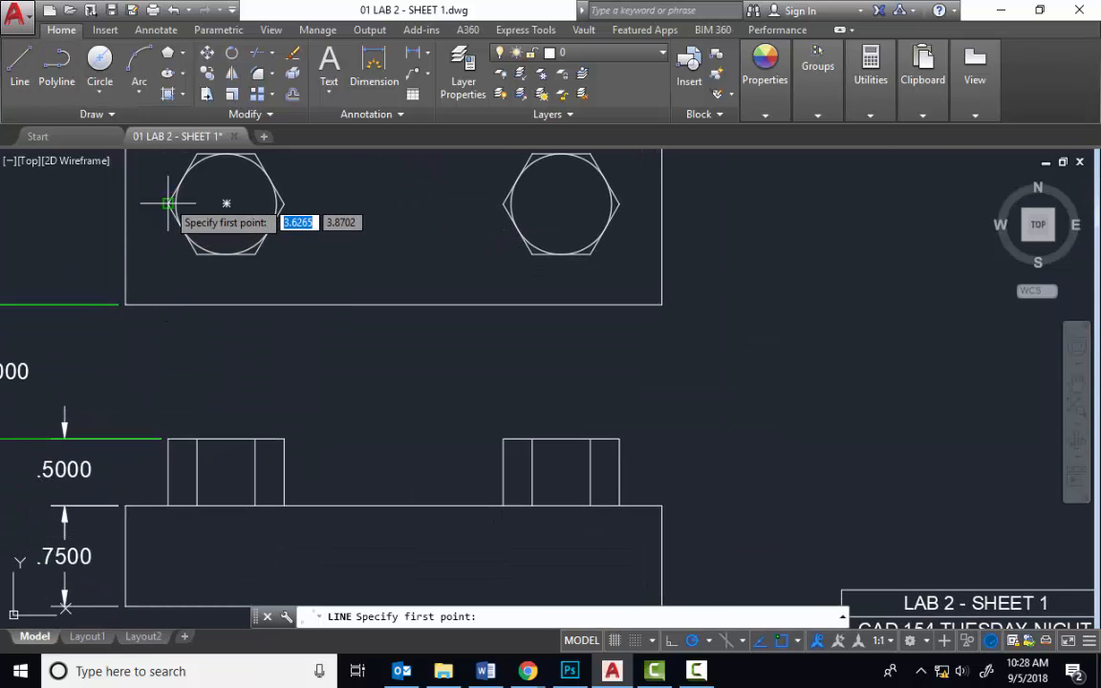
key(Escape)
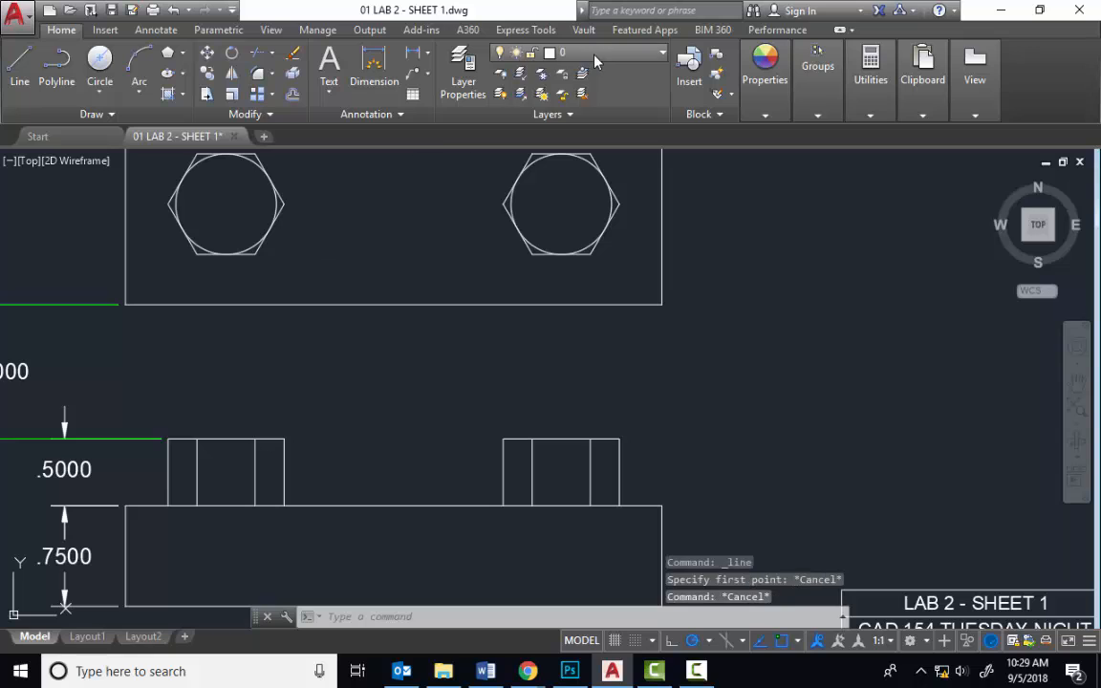
Turn on the Key layer to show the projection lines in the reference drawing.
click(593, 53)
click(506, 115)
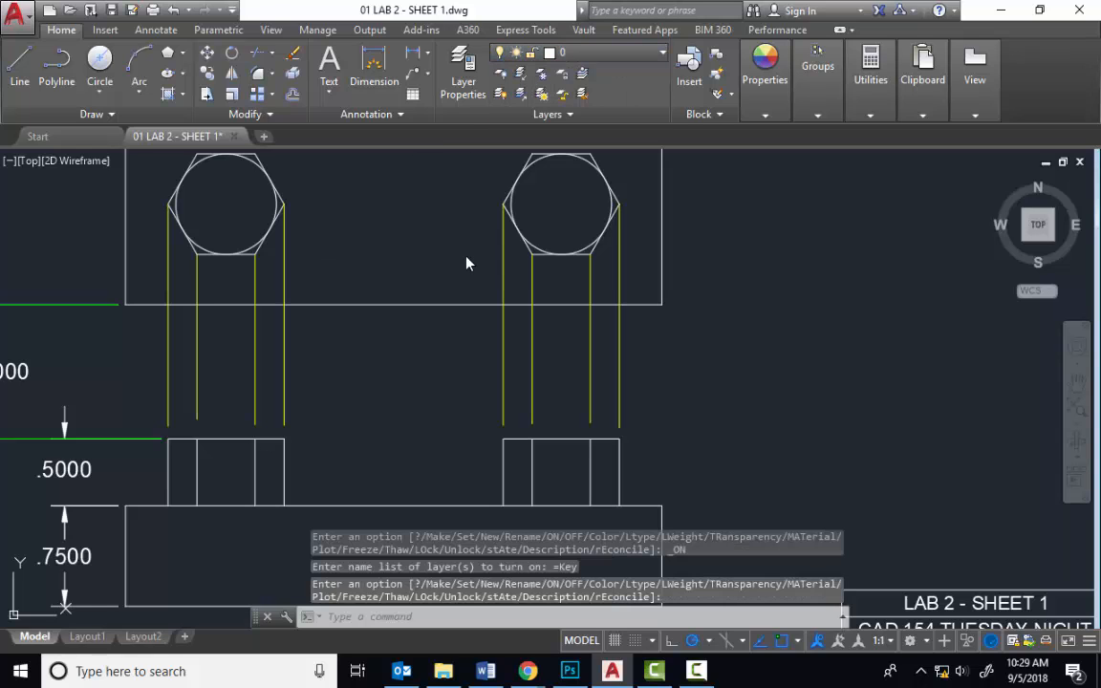
scroll(316, 275, down, 4)
scroll(273, 258, up, 2)
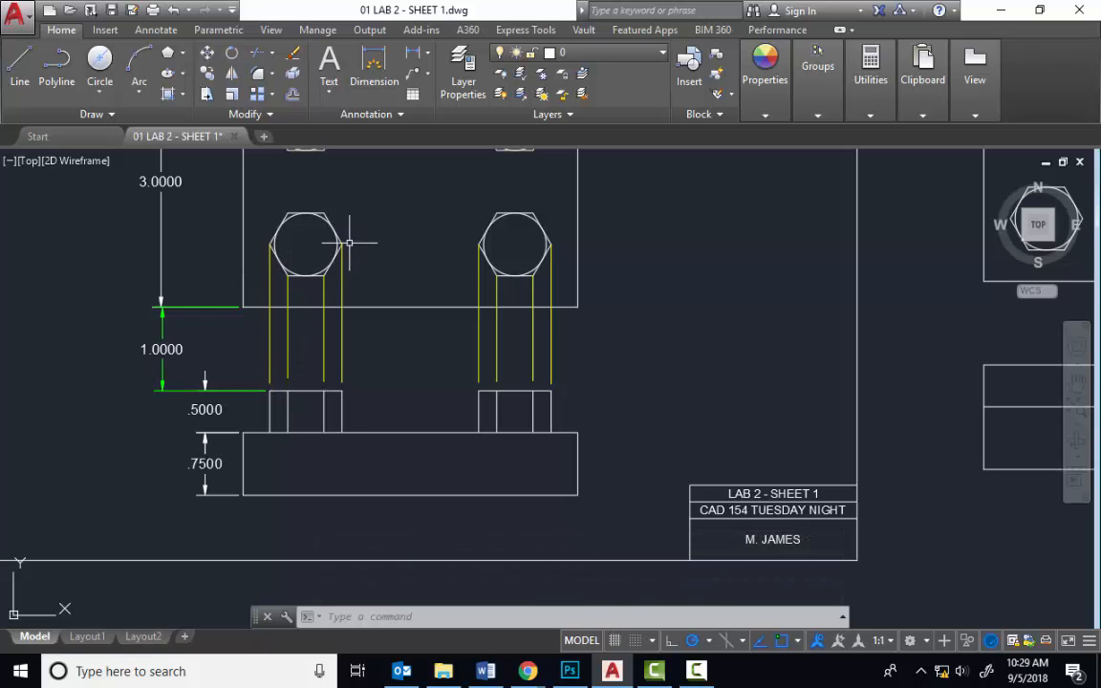
Draw a vertical line from the left vertex of the redrawn lower-left hexagon down to the plate's top line in the front view.
scroll(581, 371, down, 2)
middle_drag(737, 369, 212, 275)
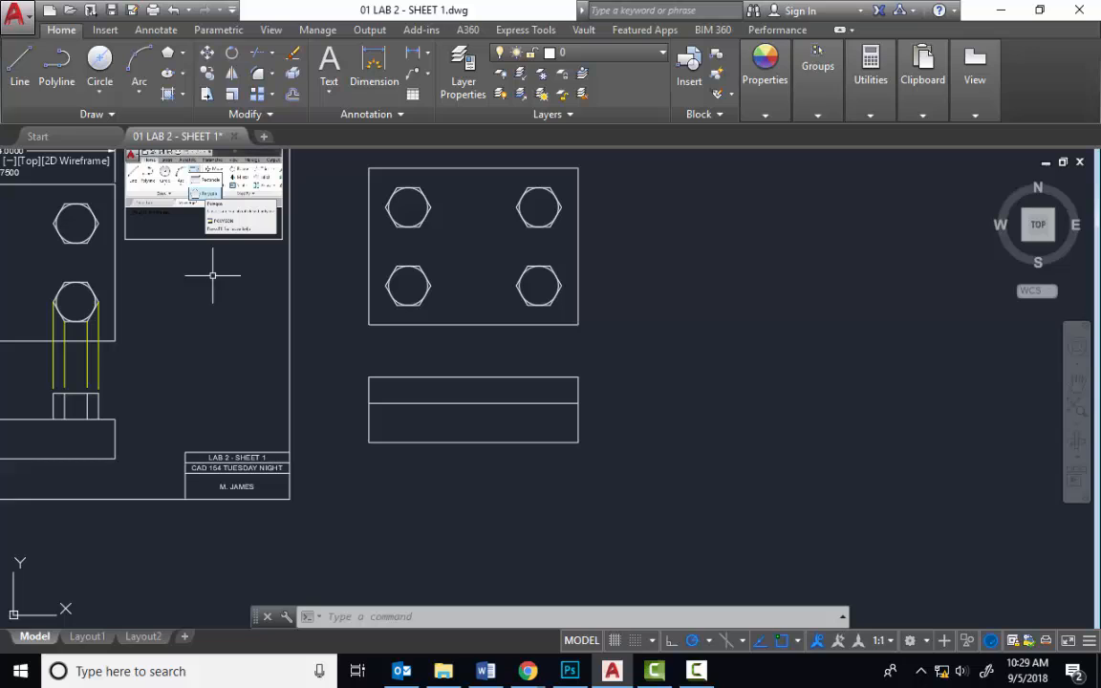
click(19, 65)
scroll(391, 286, up, 4)
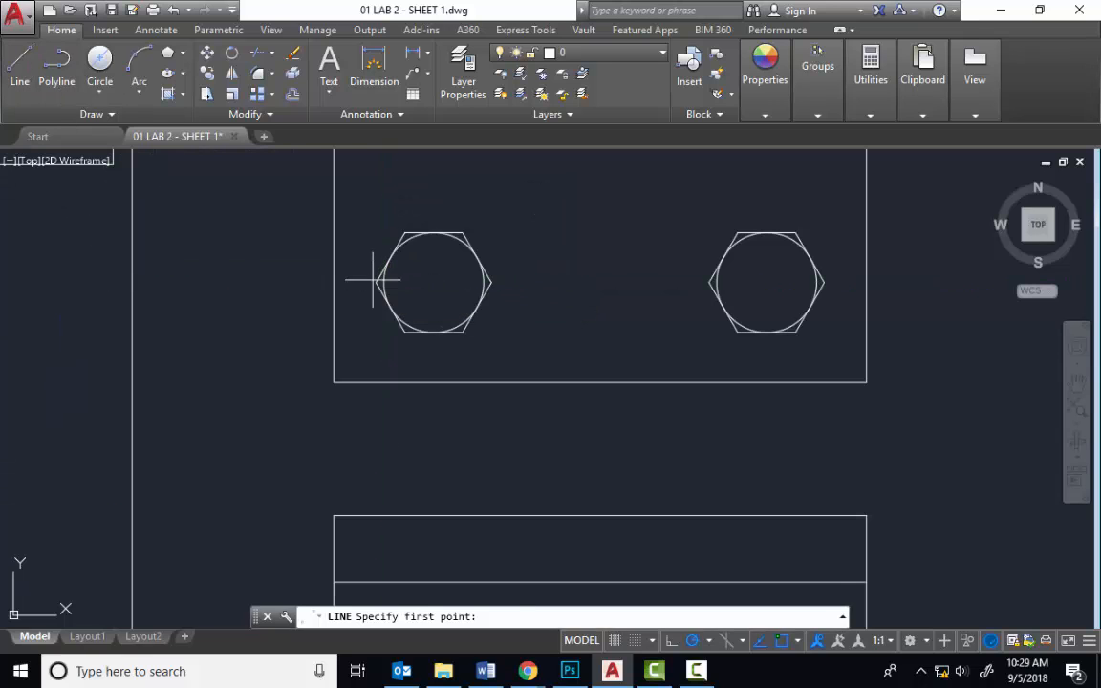
click(376, 280)
middle_drag(374, 405, 371, 296)
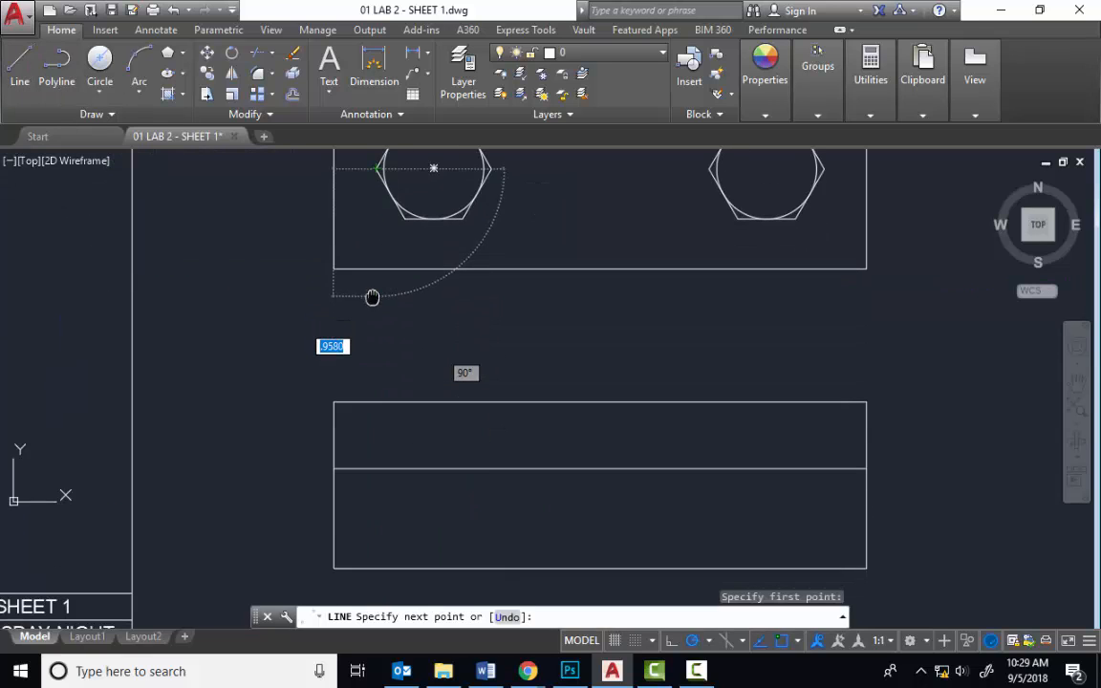
click(377, 468)
middle_drag(511, 332, 484, 380)
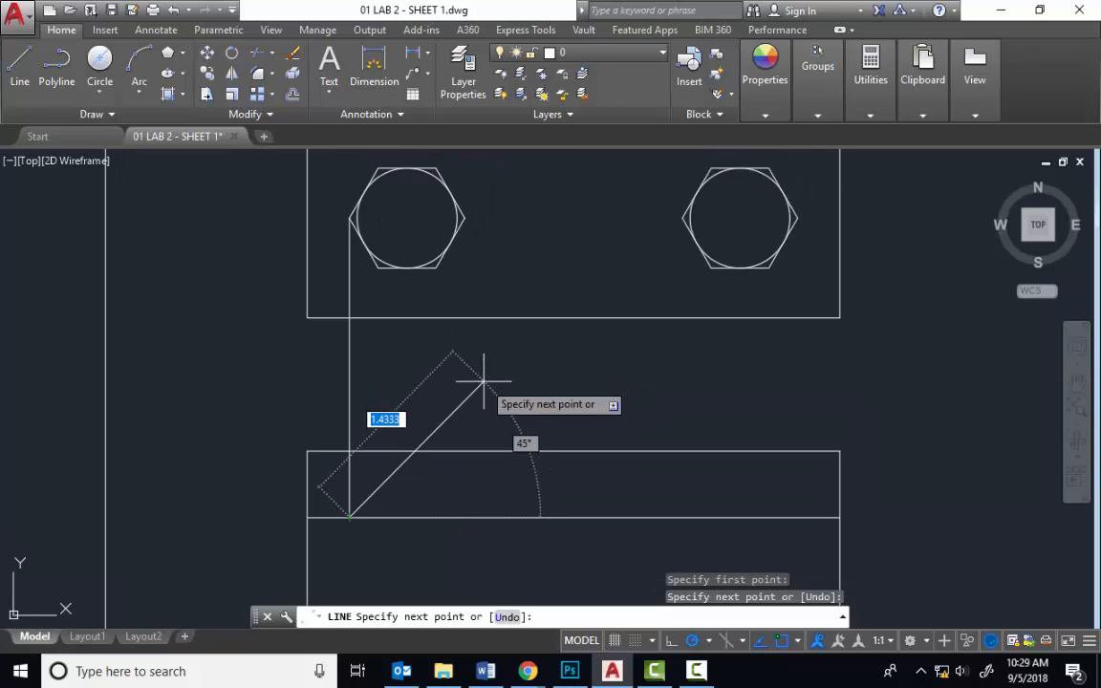
key(Escape)
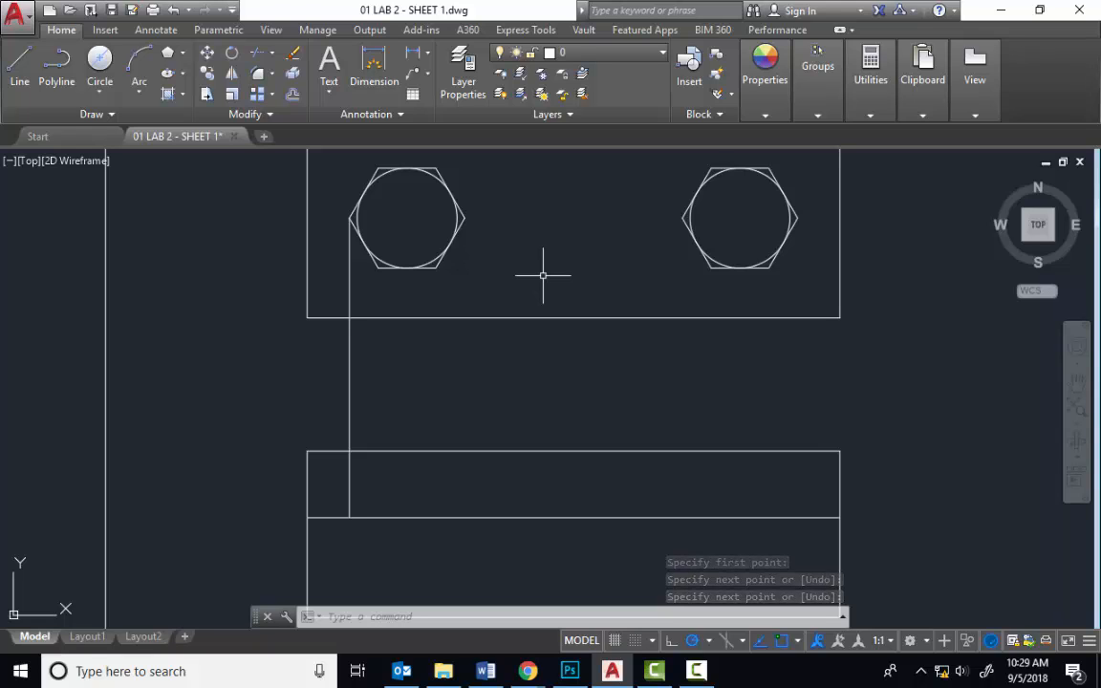
Draw vertical lines from the lower-left hexagon's two bottom vertices down to the plate's top line in the front view.
key(Return)
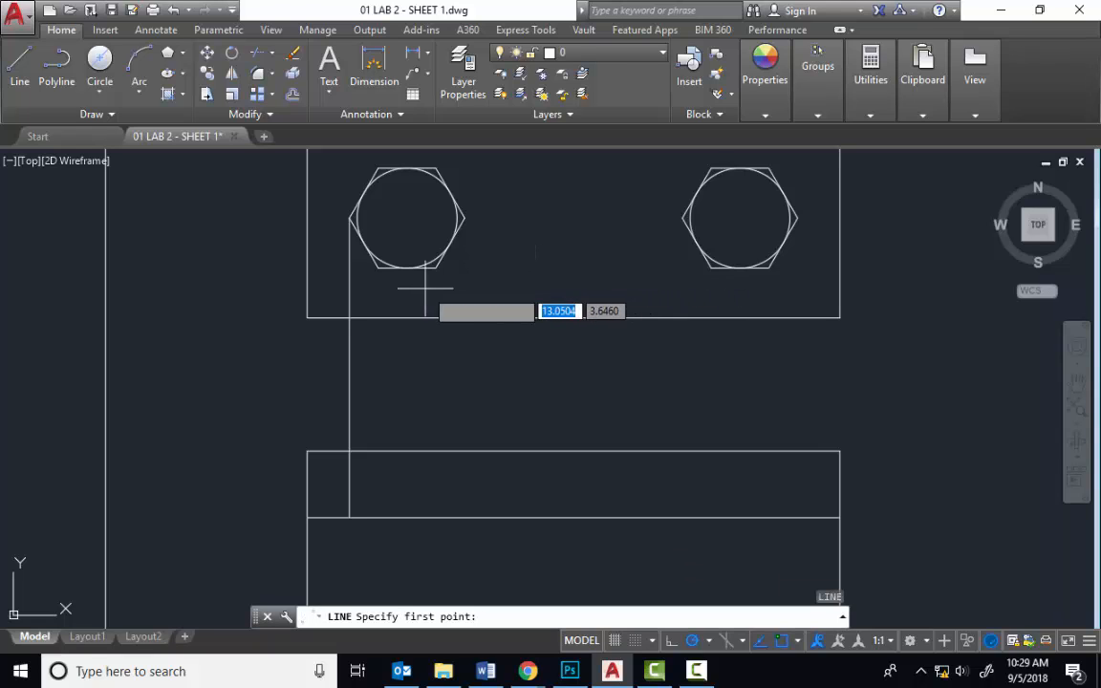
click(380, 268)
click(379, 513)
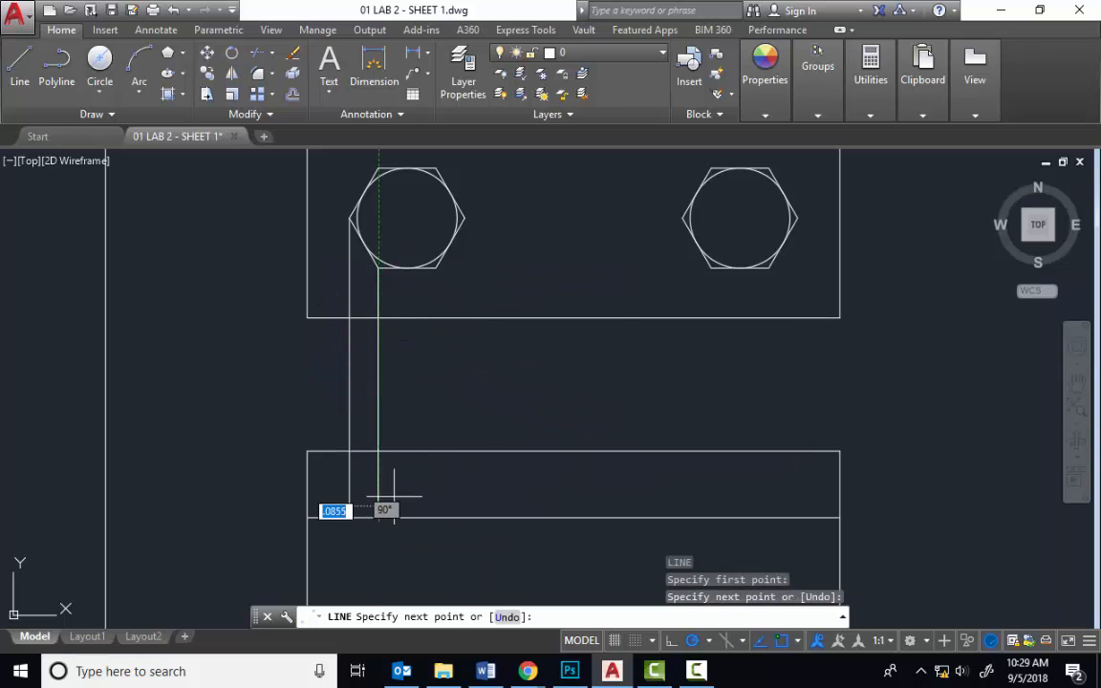
key(Escape)
key(Return)
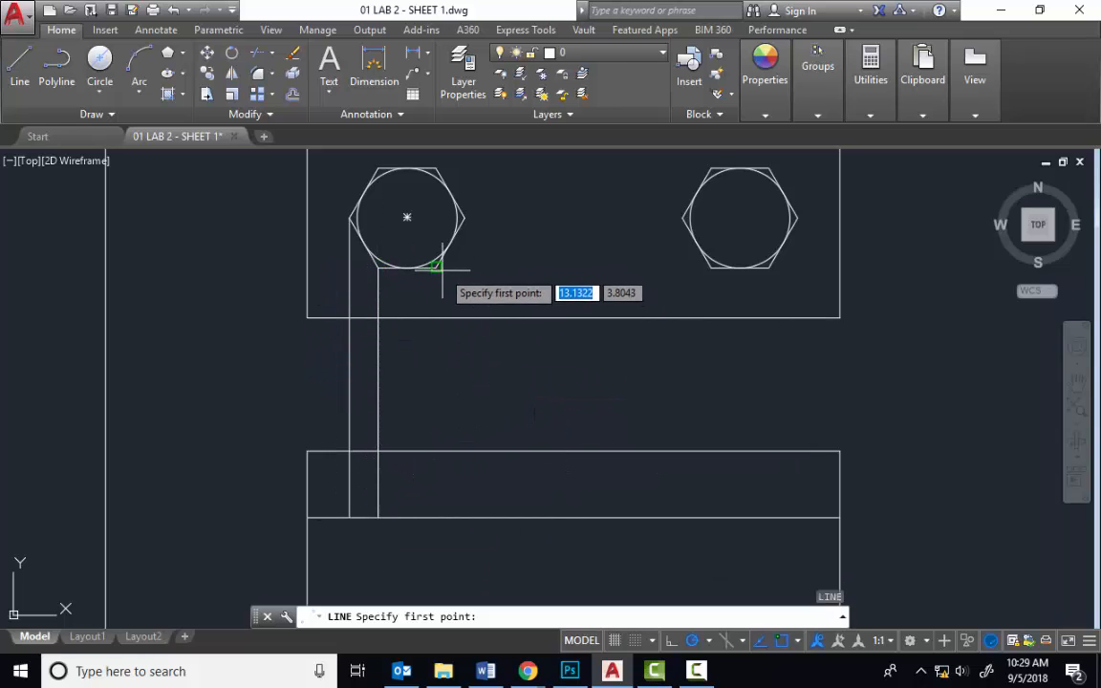
click(437, 268)
click(435, 517)
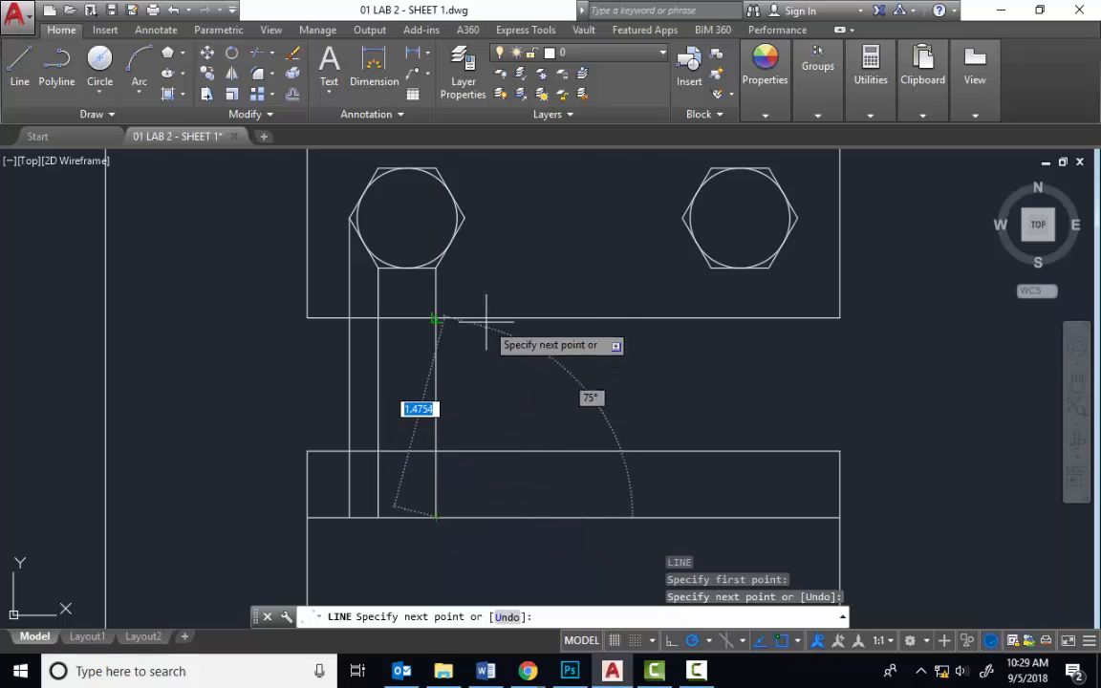
key(Escape)
Draw a vertical line from the right vertex of the redrawn lower-left hexagon down to the plate's top line in the front view.
key(Return)
click(465, 218)
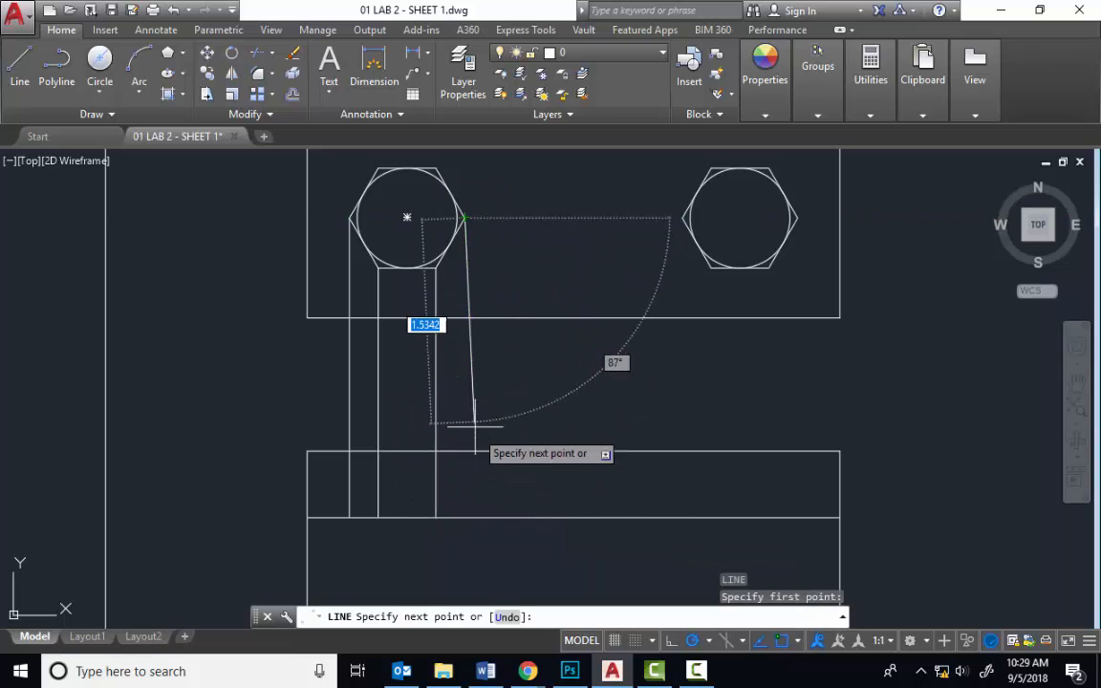
click(464, 517)
key(Escape)
Draw vertical lines from the lower-right hexagon's left and bottom-left vertices down to the plate's top line in the front view.
key(Return)
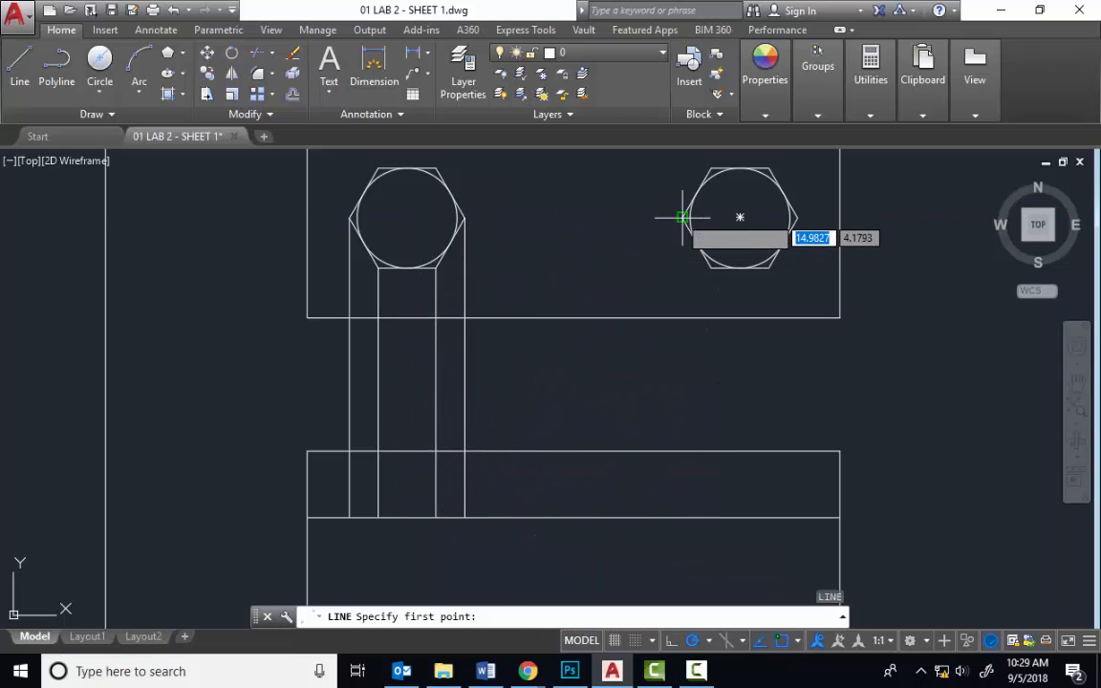
click(682, 218)
click(681, 517)
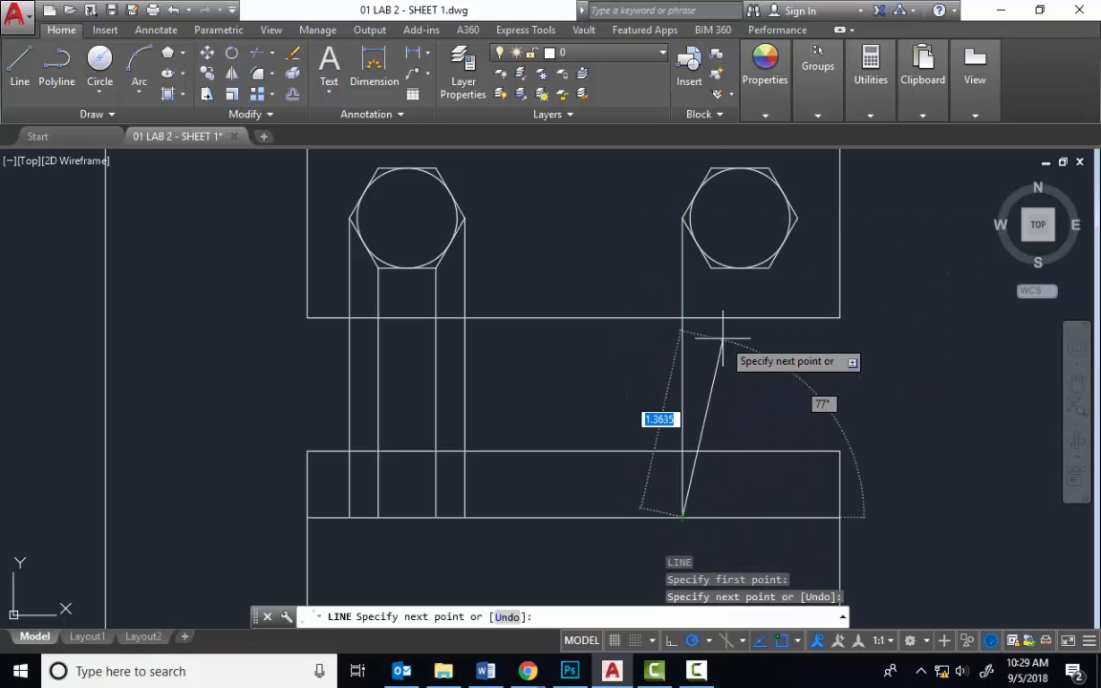
key(Escape)
key(Return)
click(712, 269)
click(711, 518)
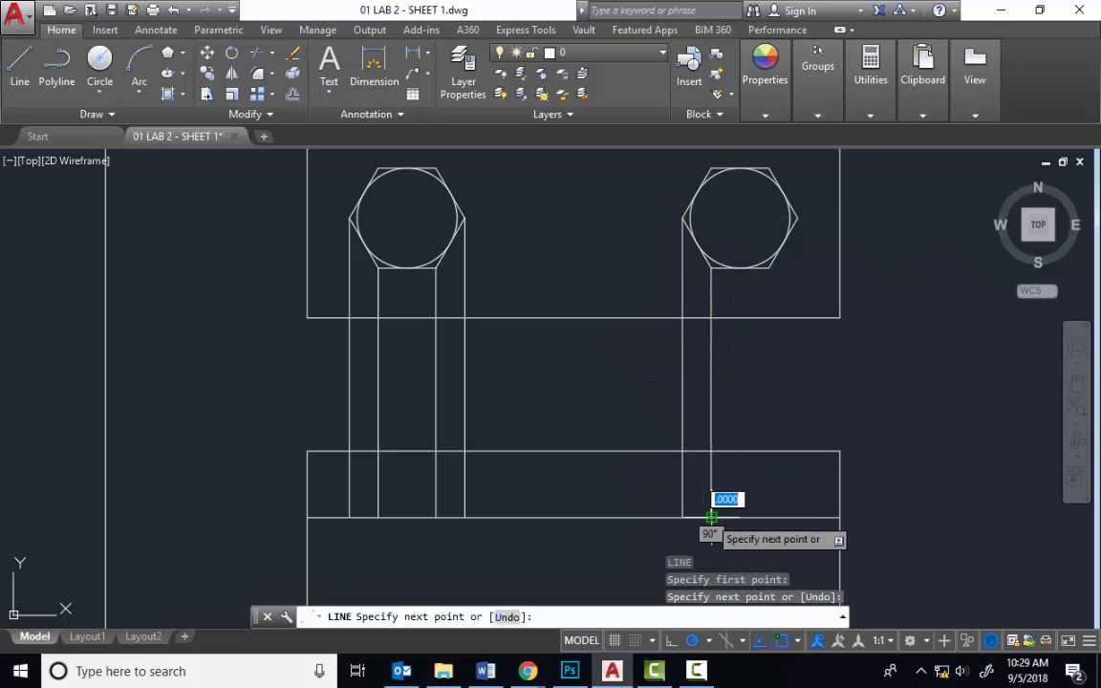
key(Escape)
Draw vertical lines from the lower-right hexagon's bottom-right and right vertices down to the plate's top line in the front view.
key(Return)
click(769, 267)
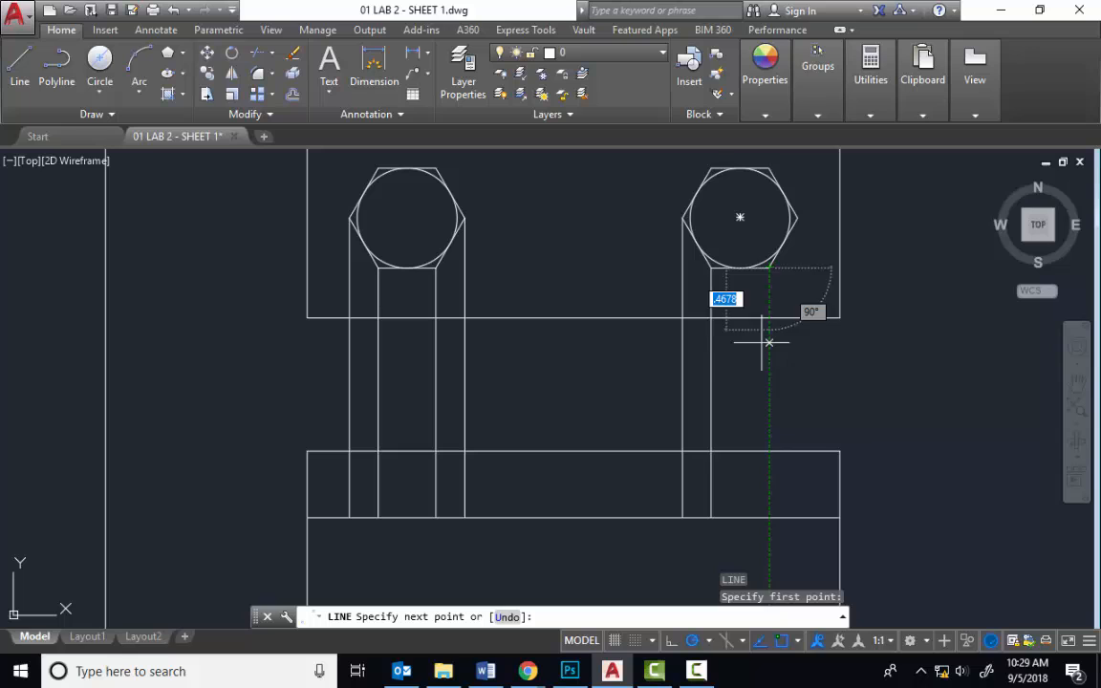
click(769, 517)
key(Escape)
key(Return)
click(798, 218)
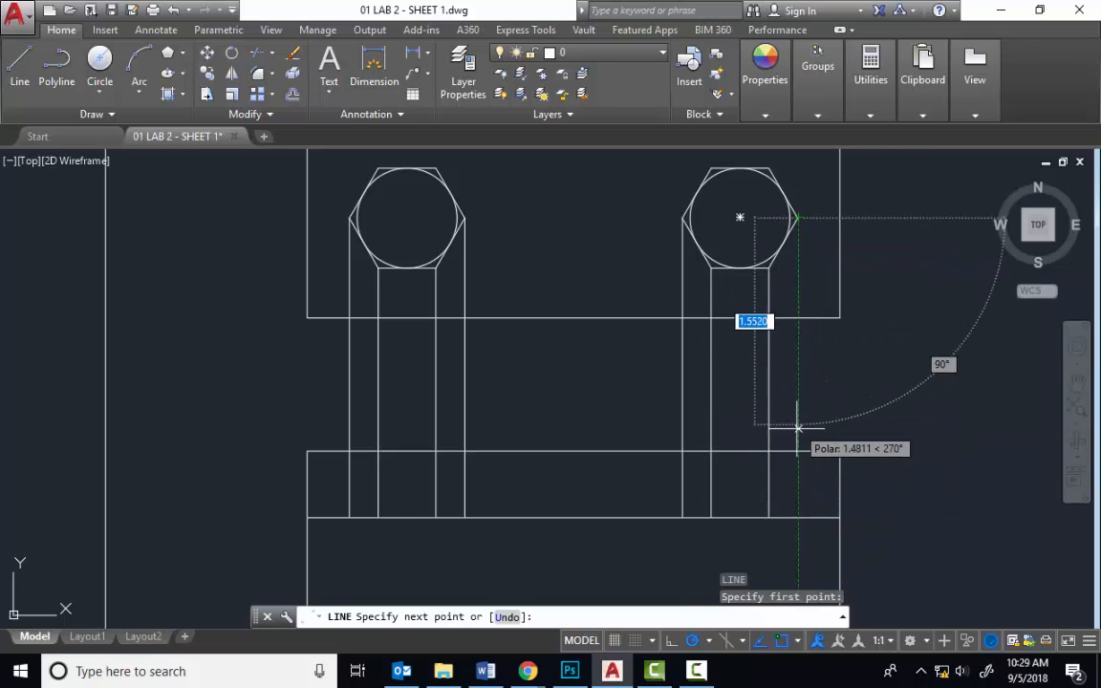
click(798, 517)
key(Escape)
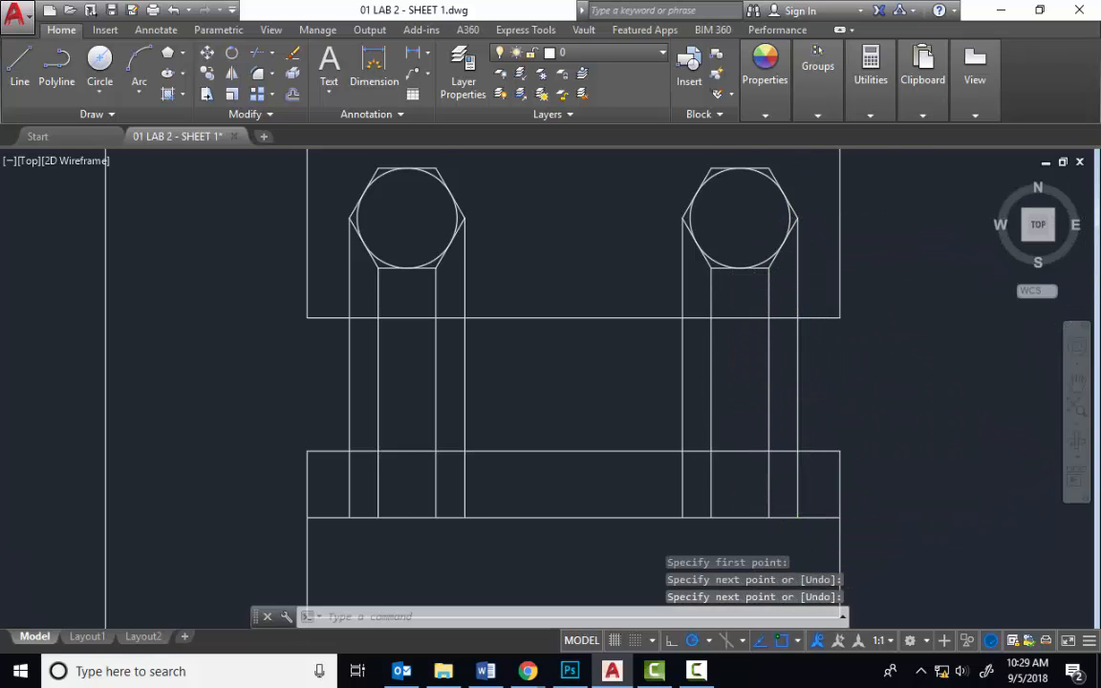
Try to trim all projection lines in the gap between the top view and the front view at once.
scroll(823, 364, down, 2)
middle_drag(823, 364, 661, 374)
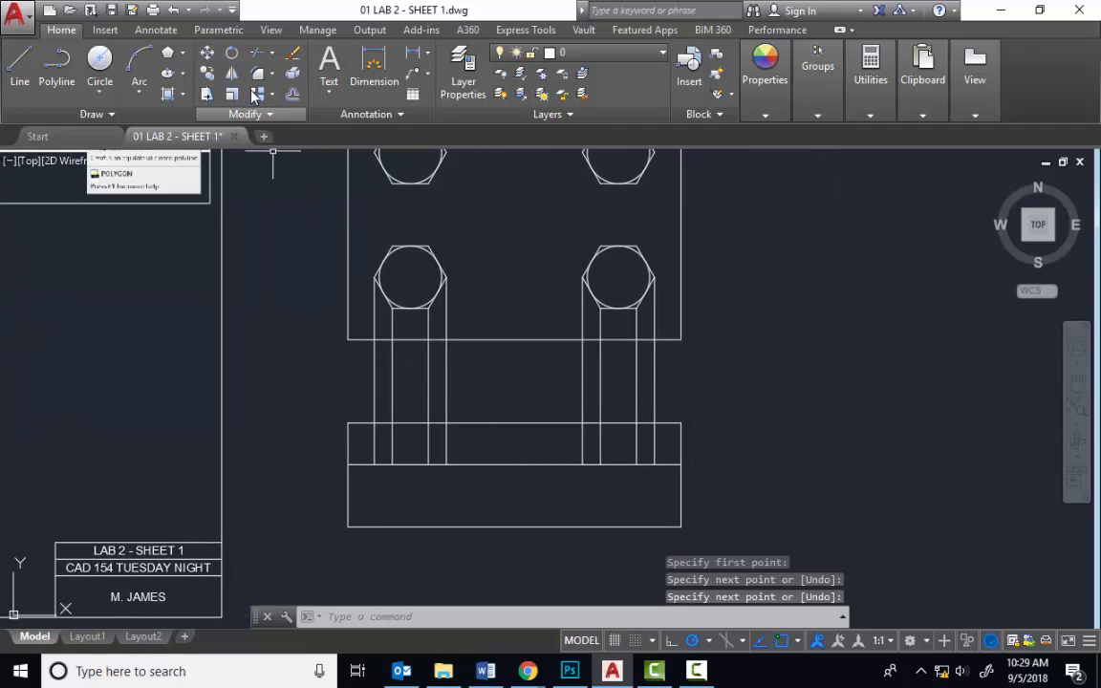
click(256, 52)
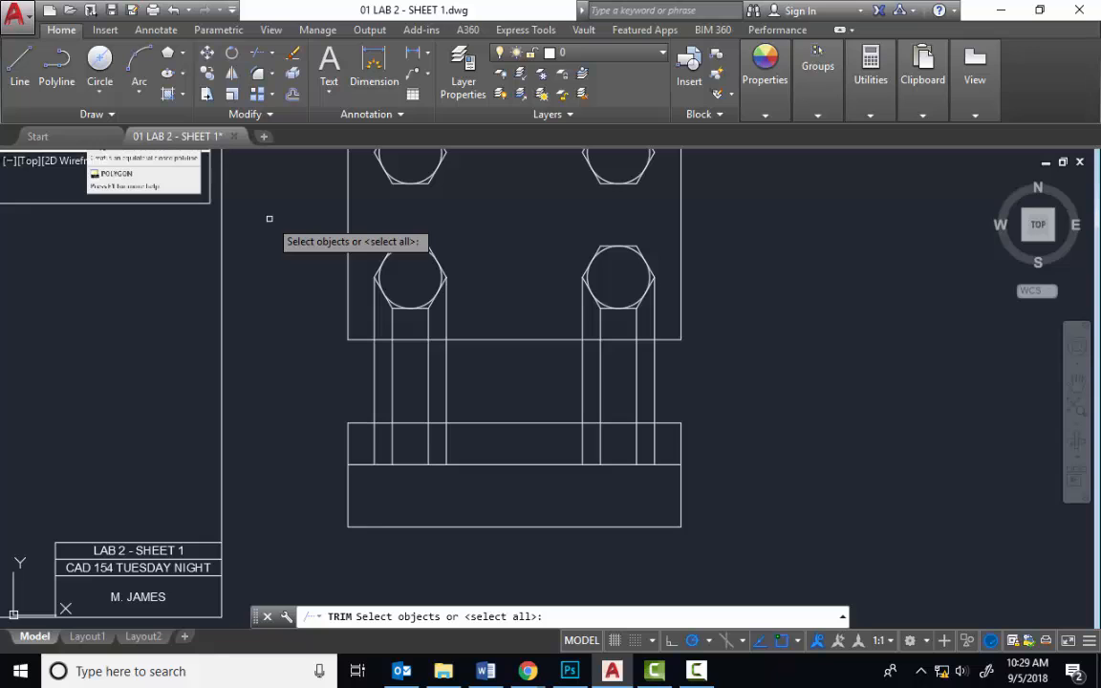
key(Return)
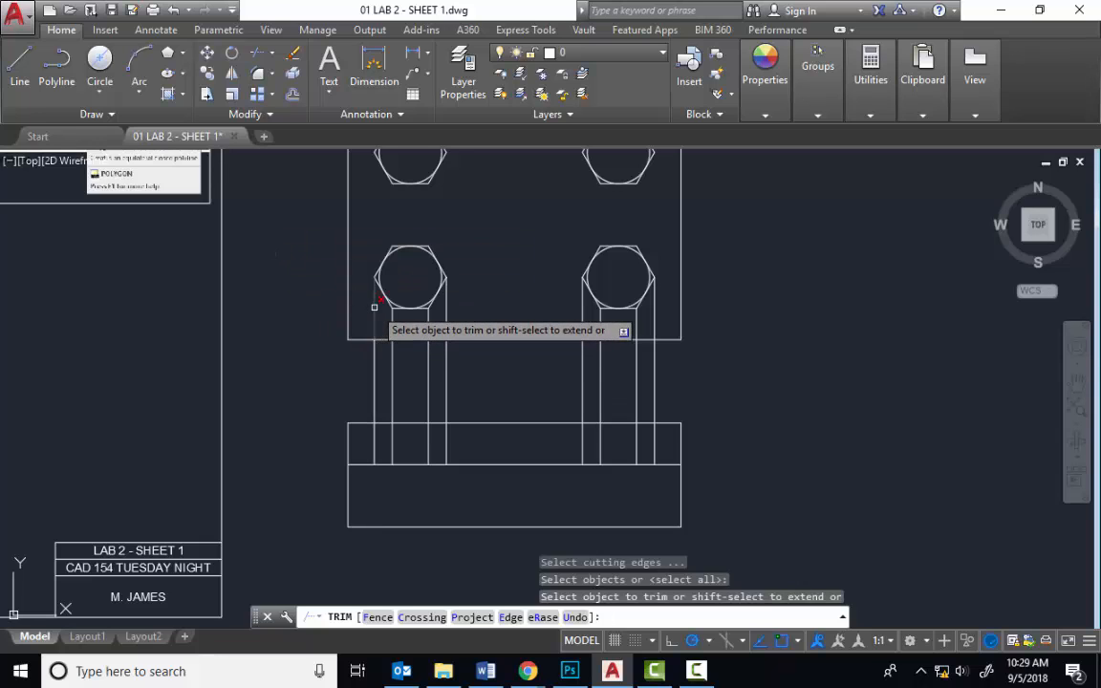
click(340, 363)
click(742, 418)
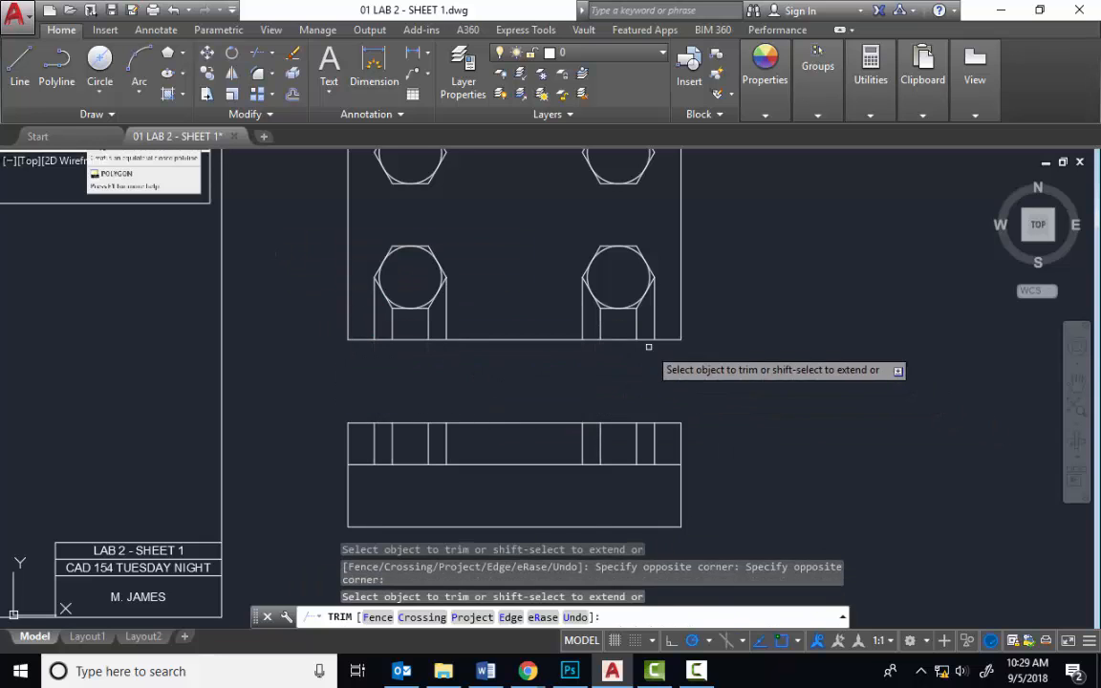
click(597, 322)
click(567, 322)
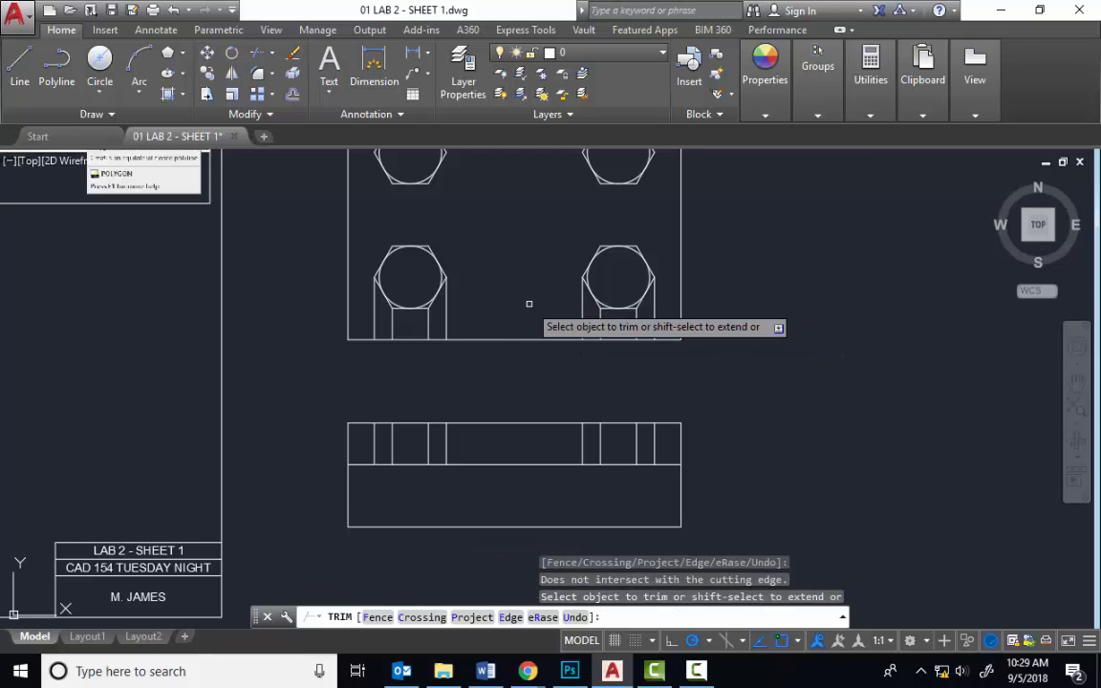
key(ctrl+z)
key(Escape)
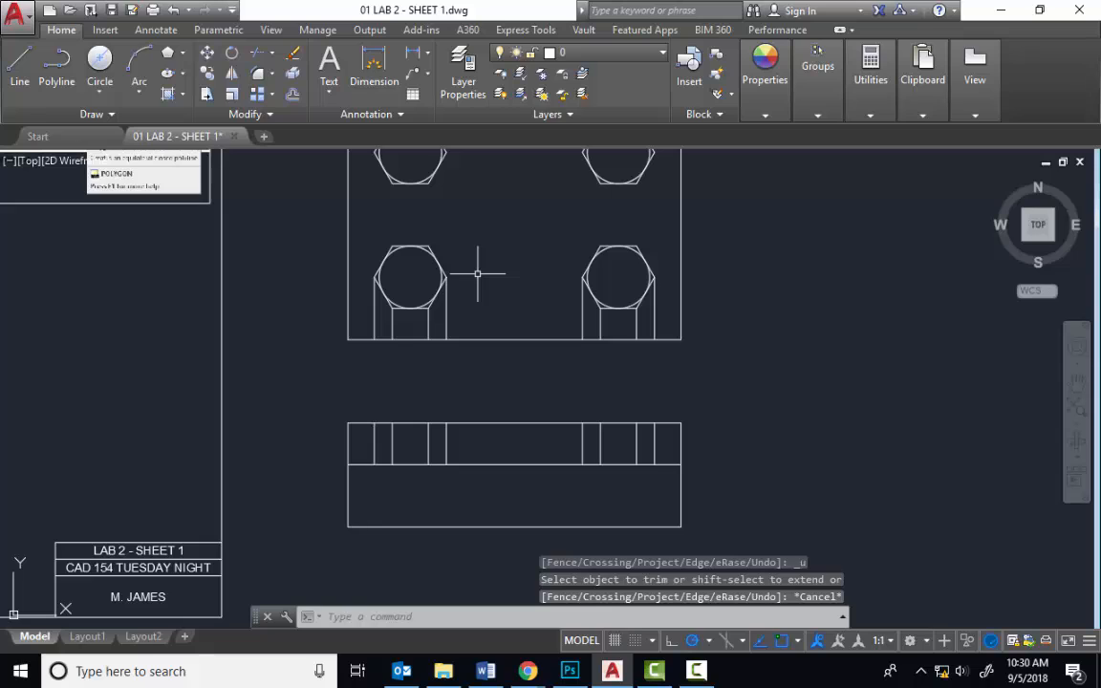
key(ctrl+z)
Trim the projection lines inside the top-view plate below both hexagons and in the gap above the front view.
click(256, 58)
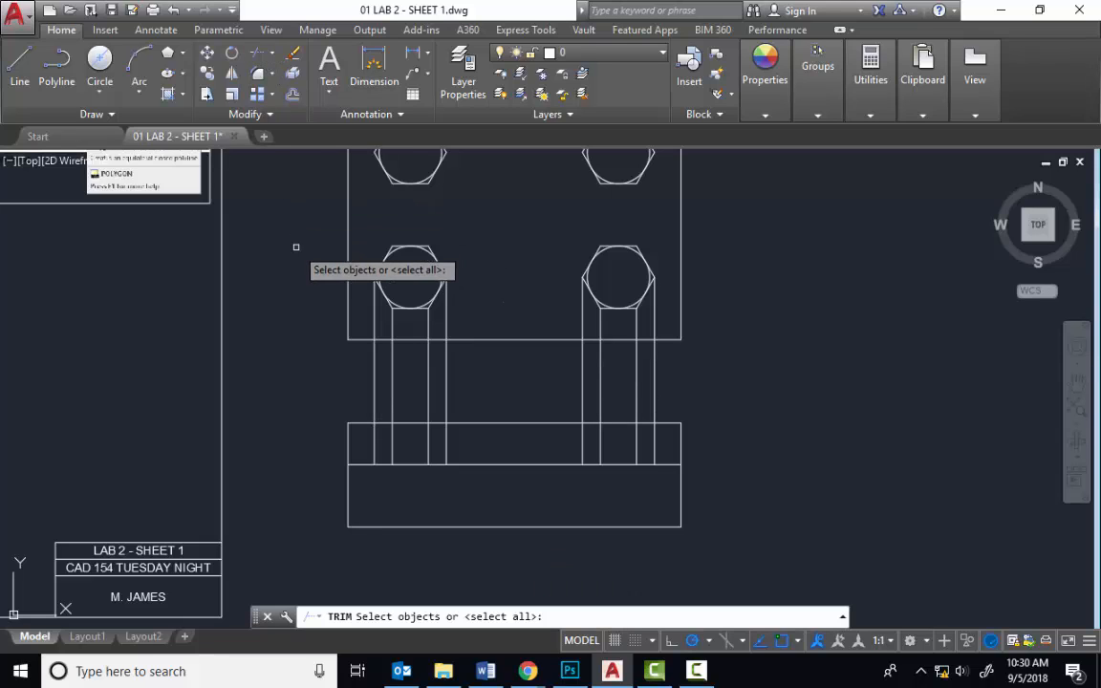
key(Return)
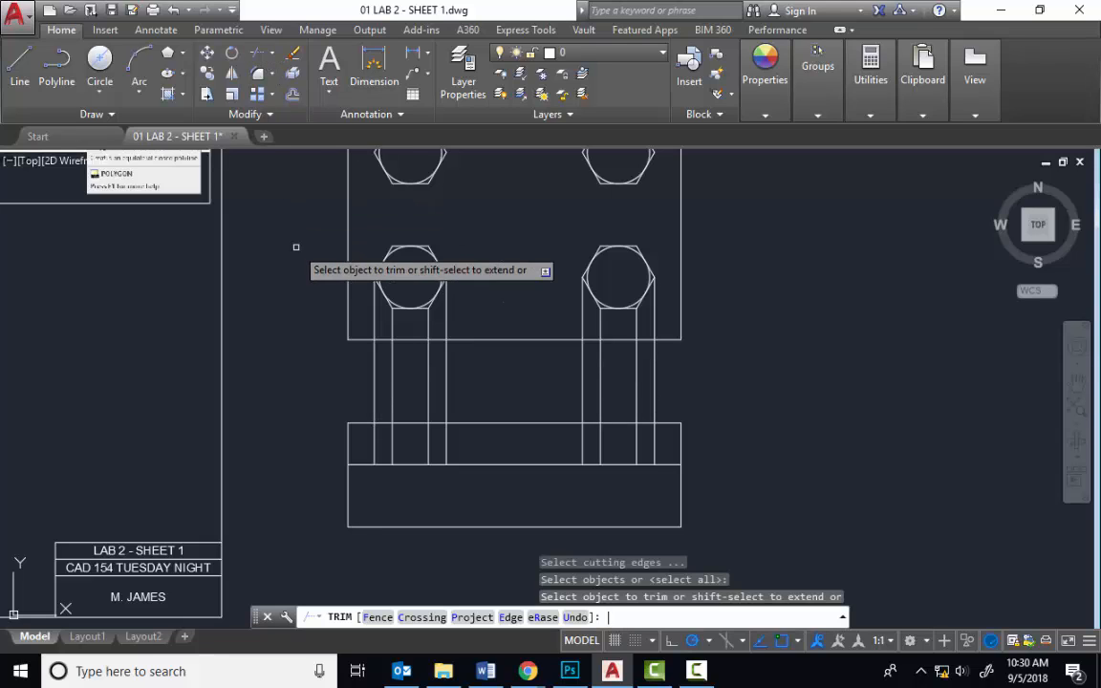
click(383, 321)
click(464, 328)
click(563, 319)
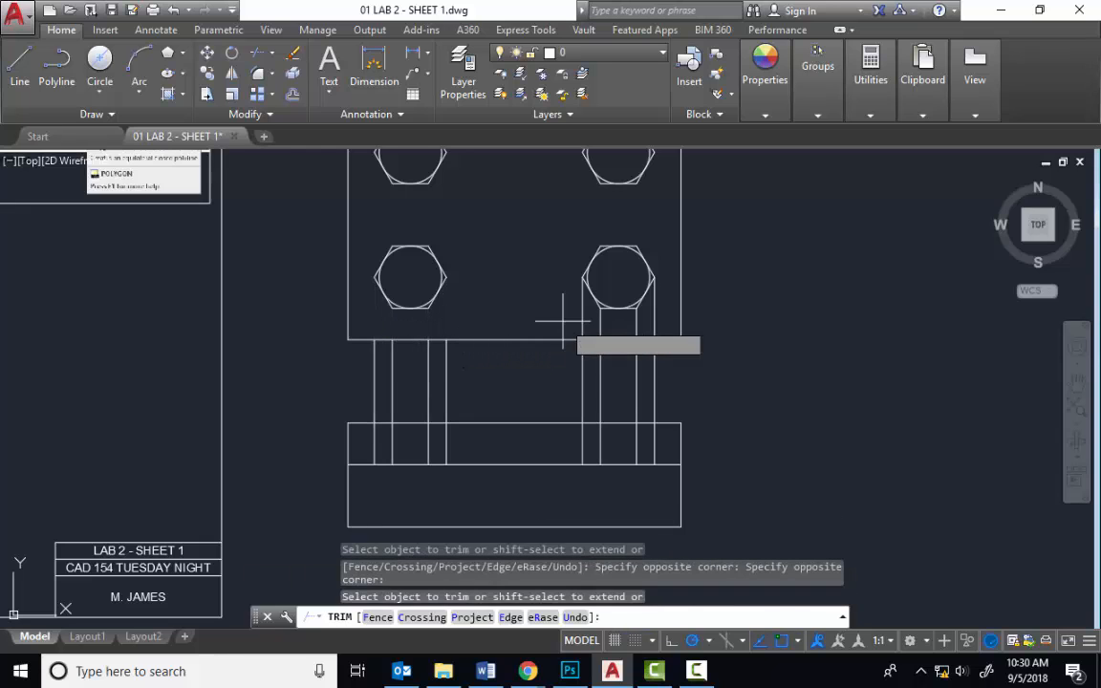
click(663, 317)
click(671, 369)
click(304, 393)
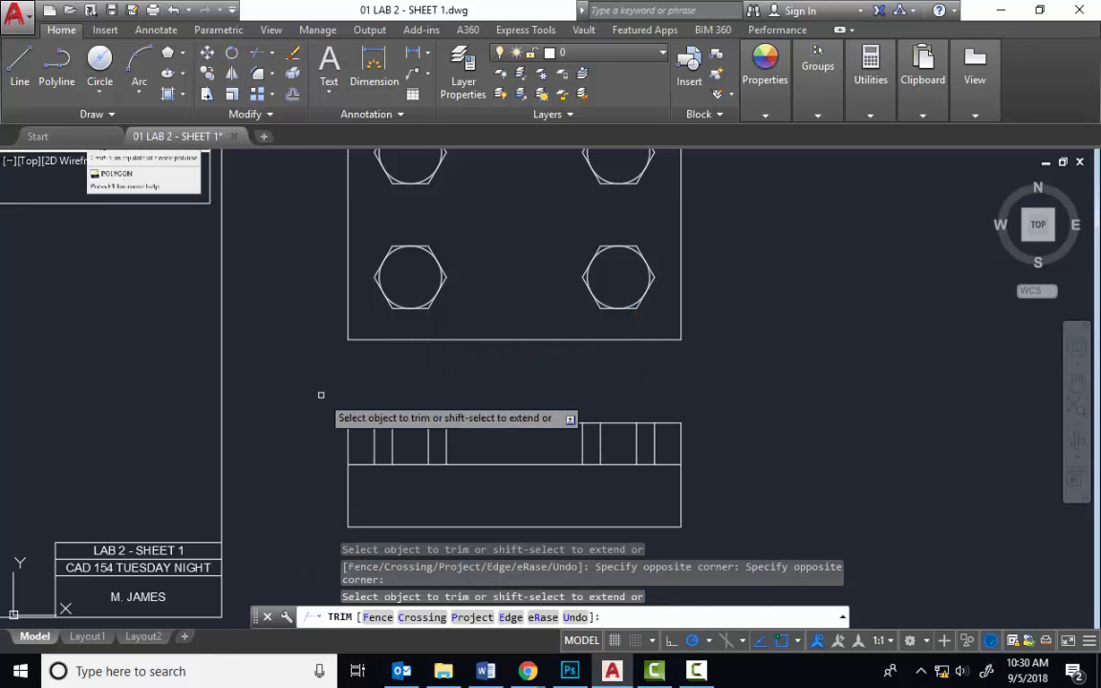
Trim the front view's topmost line outside and between the two bolt heads, along with the vertical at its right end.
middle_drag(386, 419, 410, 329)
click(386, 342)
click(376, 320)
click(517, 342)
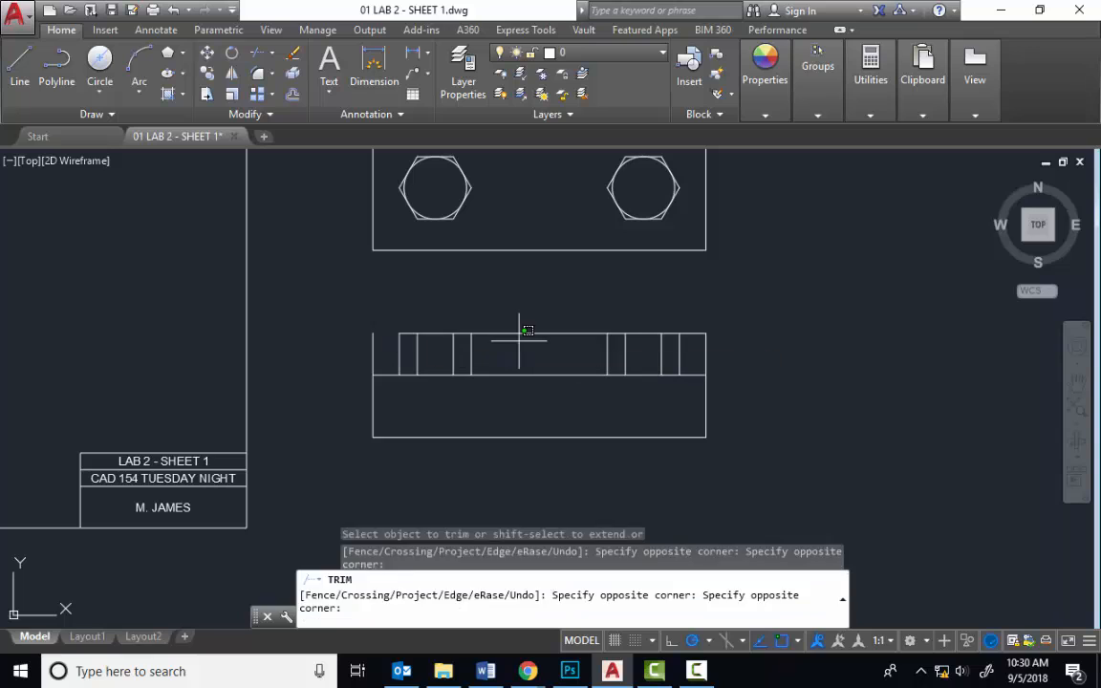
click(513, 323)
click(710, 329)
click(702, 344)
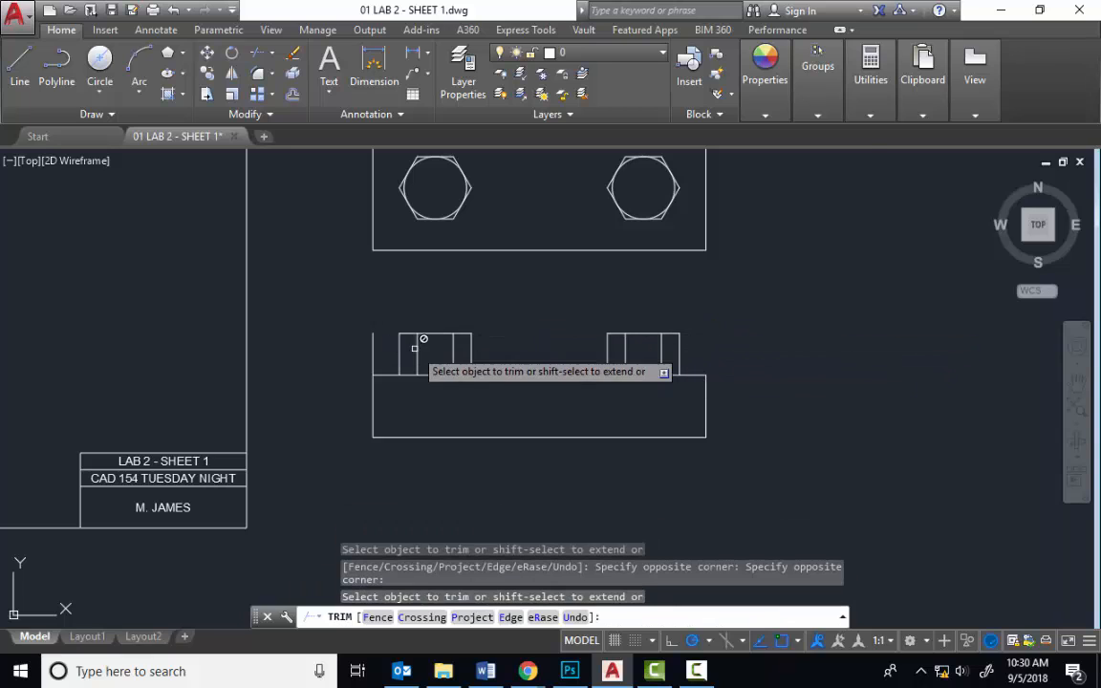
Finish trimming and delete the leftover vertical segment above the plate's upper-left corner in the front view.
right_click(388, 316)
click(406, 323)
click(373, 340)
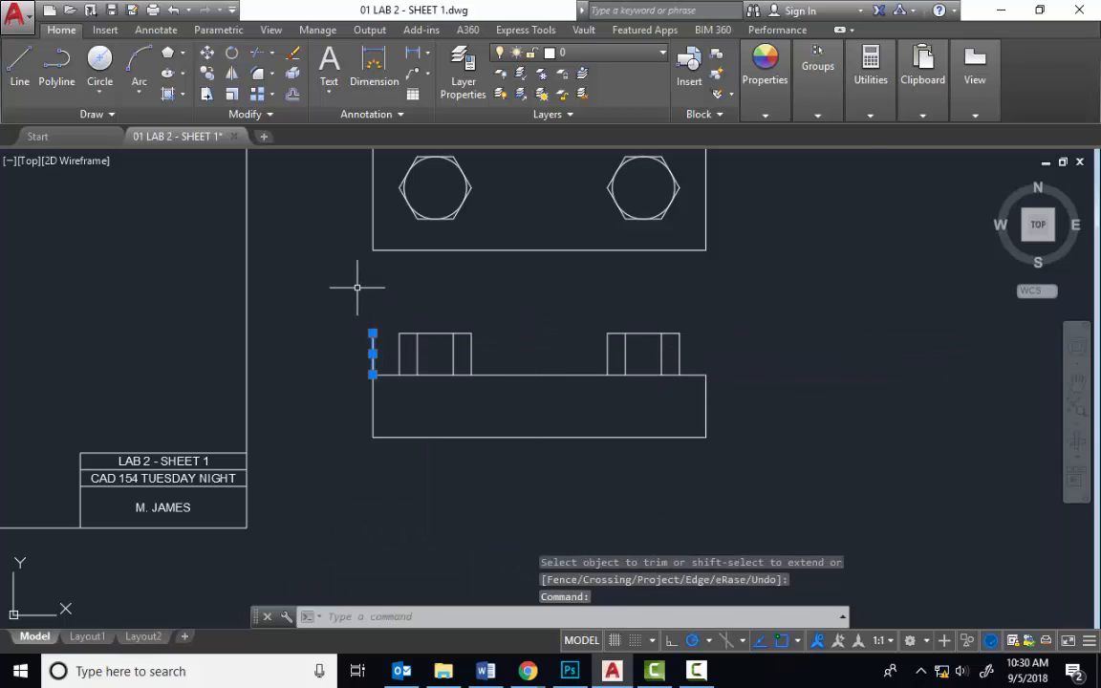
key(Delete)
scroll(359, 286, down, 3)
scroll(415, 387, up, 2)
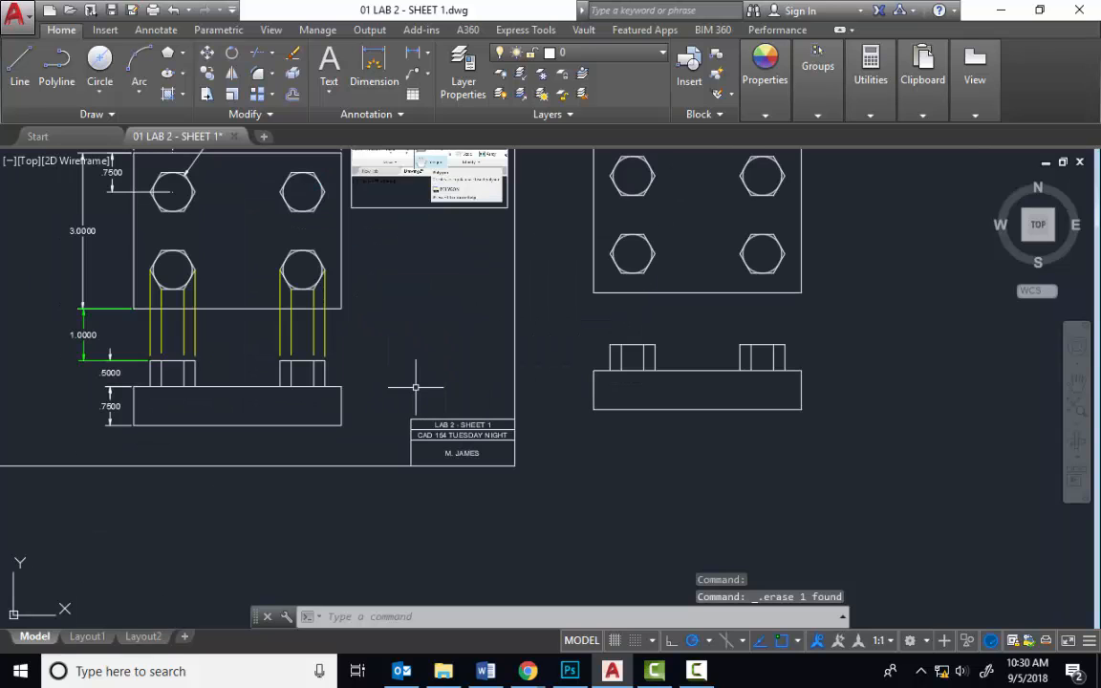
Open the drawing "# Title Block LD Version.dwg" from the Class 2 Circles & Line Properties folder.
click(71, 11)
click(389, 213)
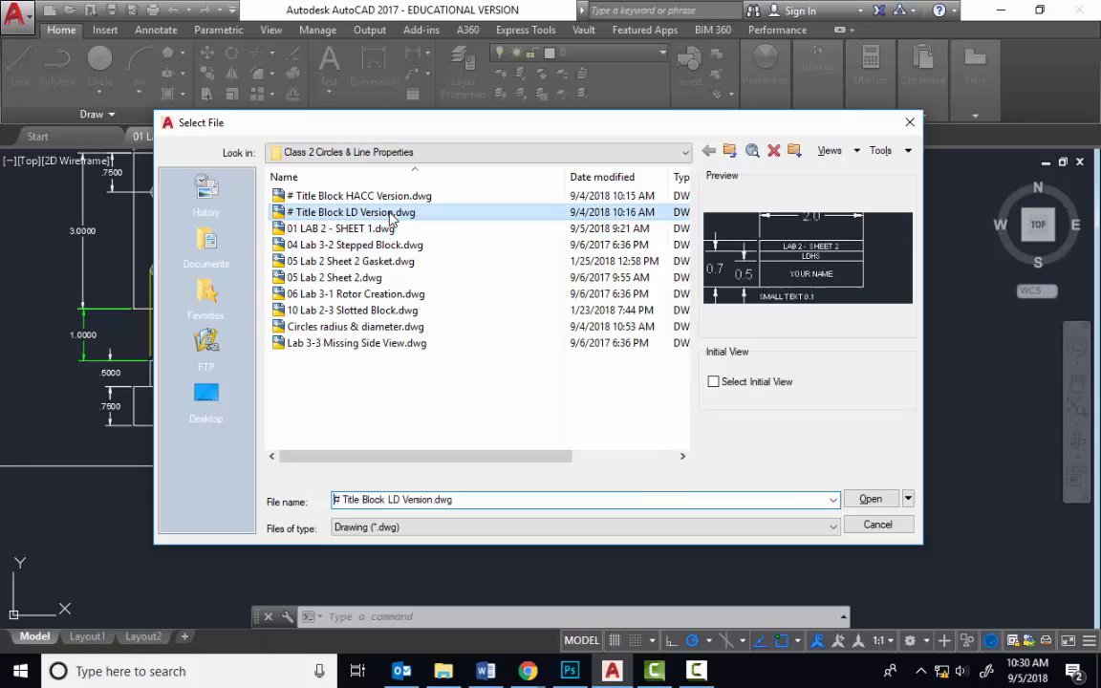
click(353, 196)
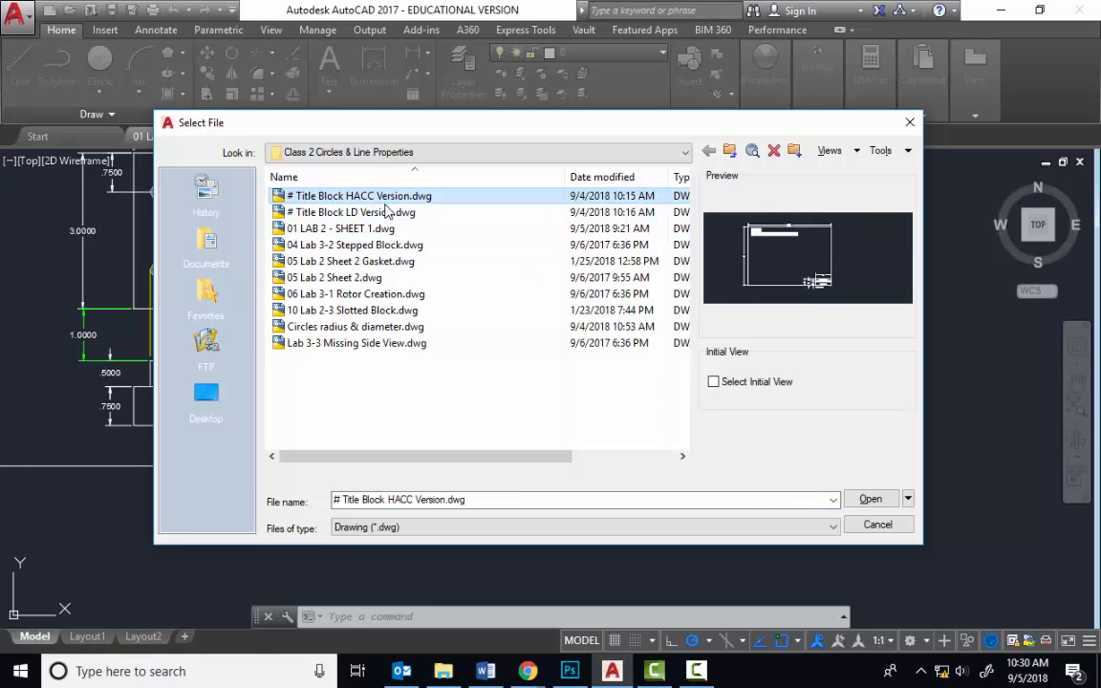
click(386, 212)
double_click(386, 212)
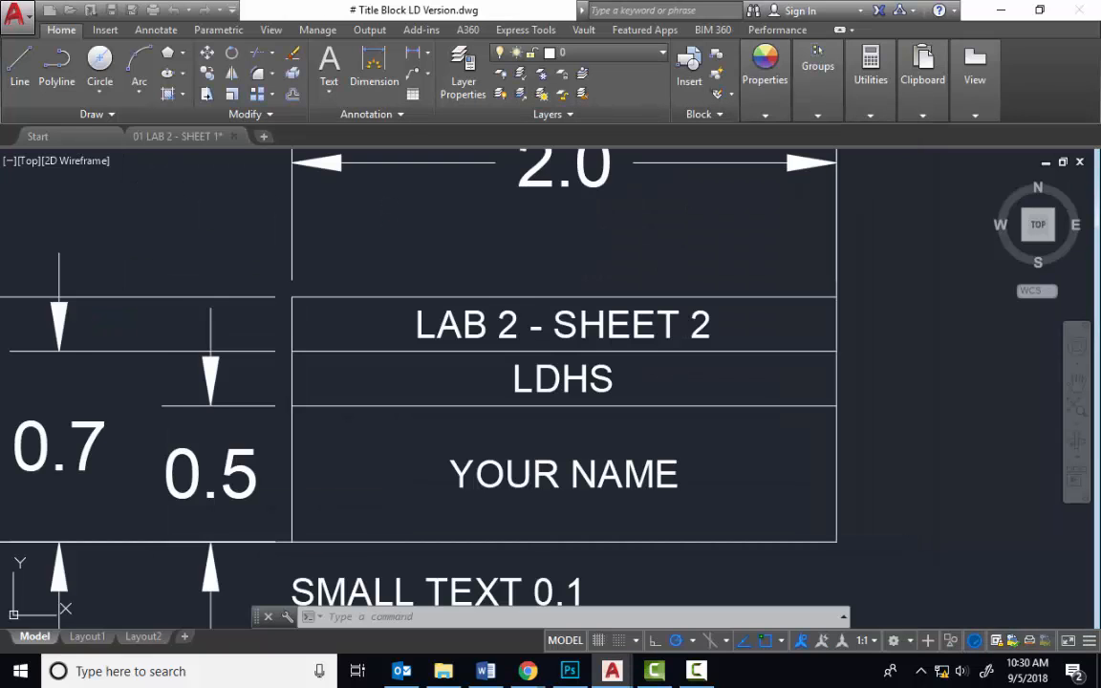
Turn off the dimen layer to hide the title block drawing's dimensions and notes.
scroll(384, 202, down, 6)
middle_drag(384, 204, 554, 466)
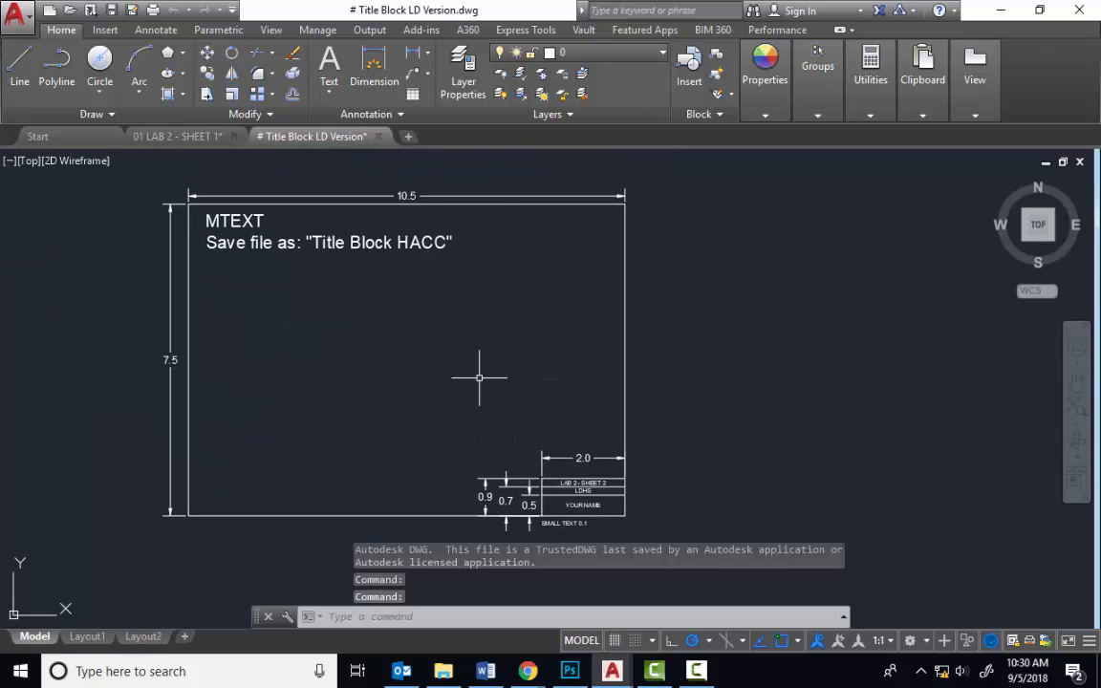
click(133, 175)
click(654, 518)
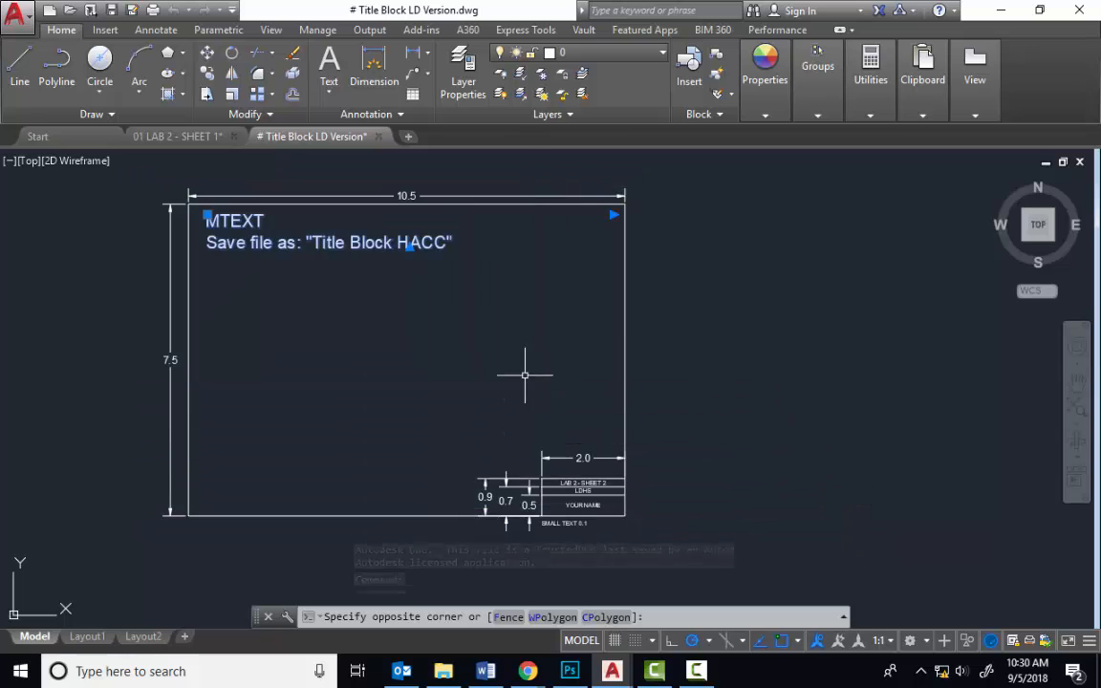
click(574, 52)
click(503, 115)
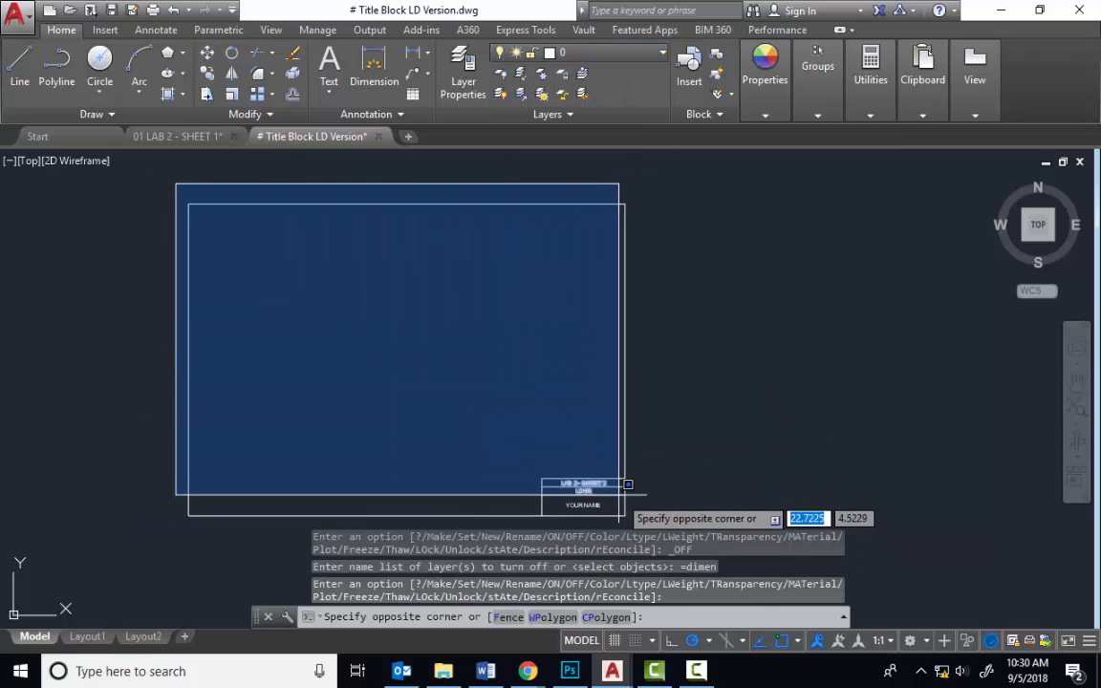
Paste a copy of the border and title block beside the original, and turn the dimen layer back on.
click(640, 520)
key(ctrl+c)
key(ctrl+v)
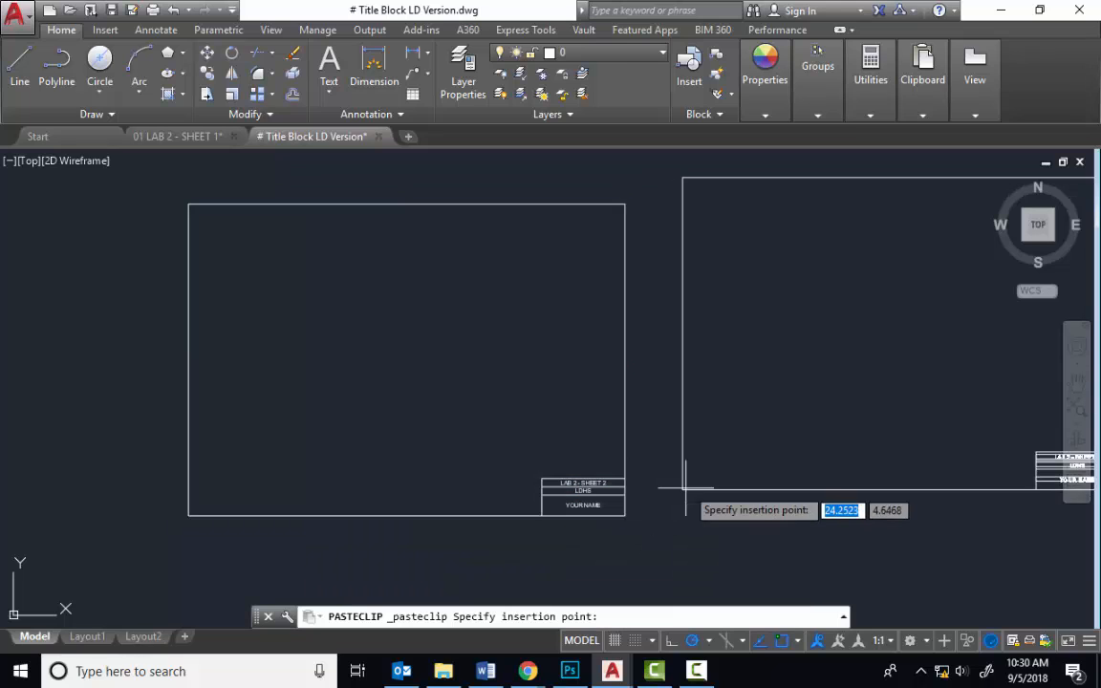
middle_drag(680, 489, 469, 501)
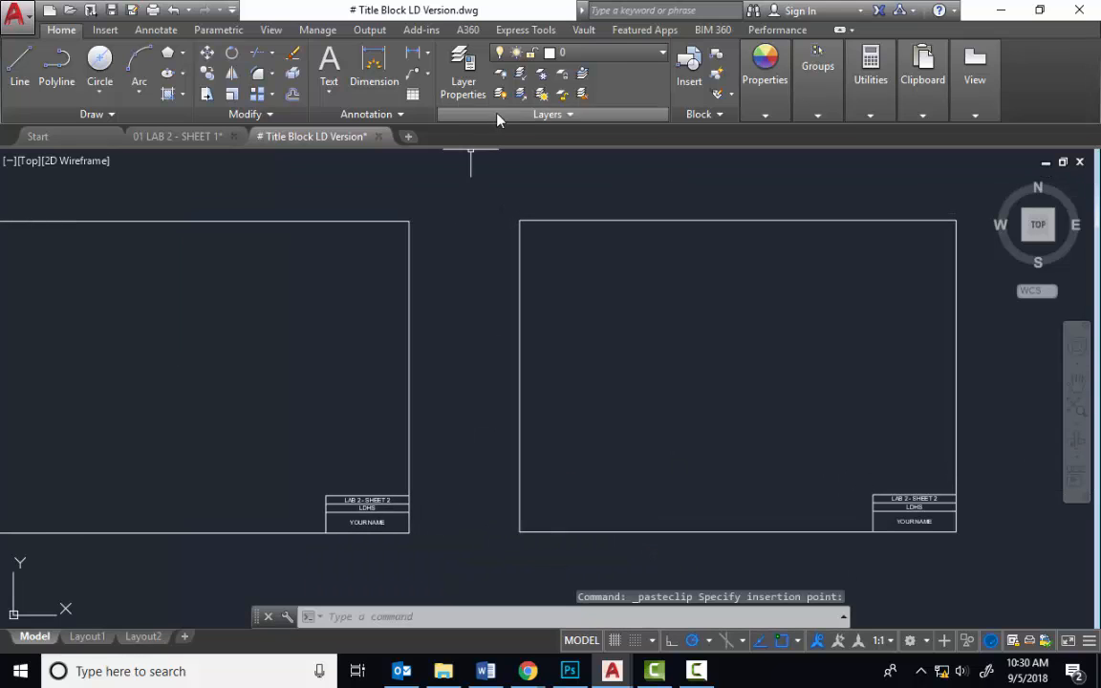
click(551, 54)
click(504, 116)
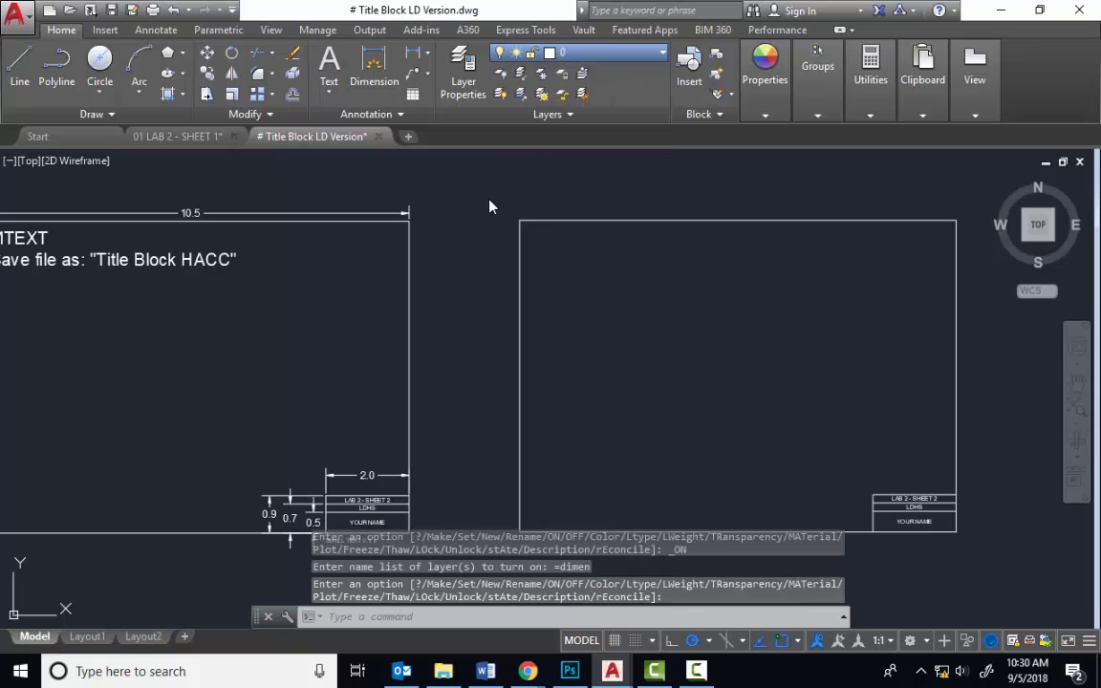
Select the undimensioned duplicate of the border and title block and copy it to the clipboard.
middle_drag(472, 202, 374, 165)
click(381, 162)
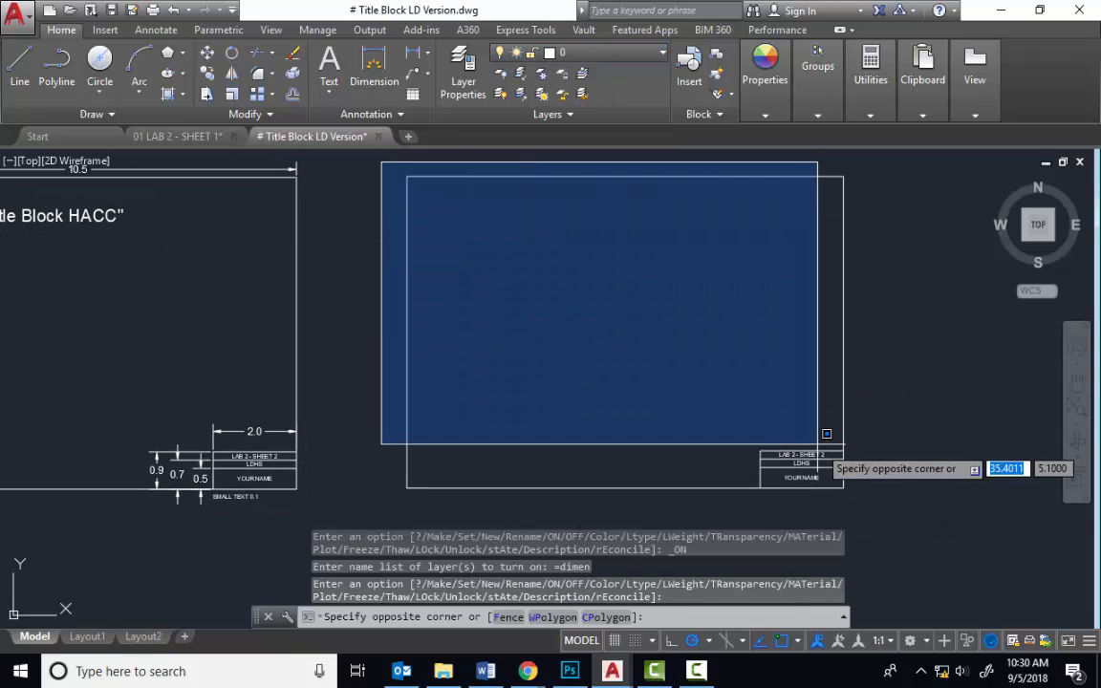
click(860, 493)
scroll(856, 490, down, 2)
click(549, 244)
click(927, 511)
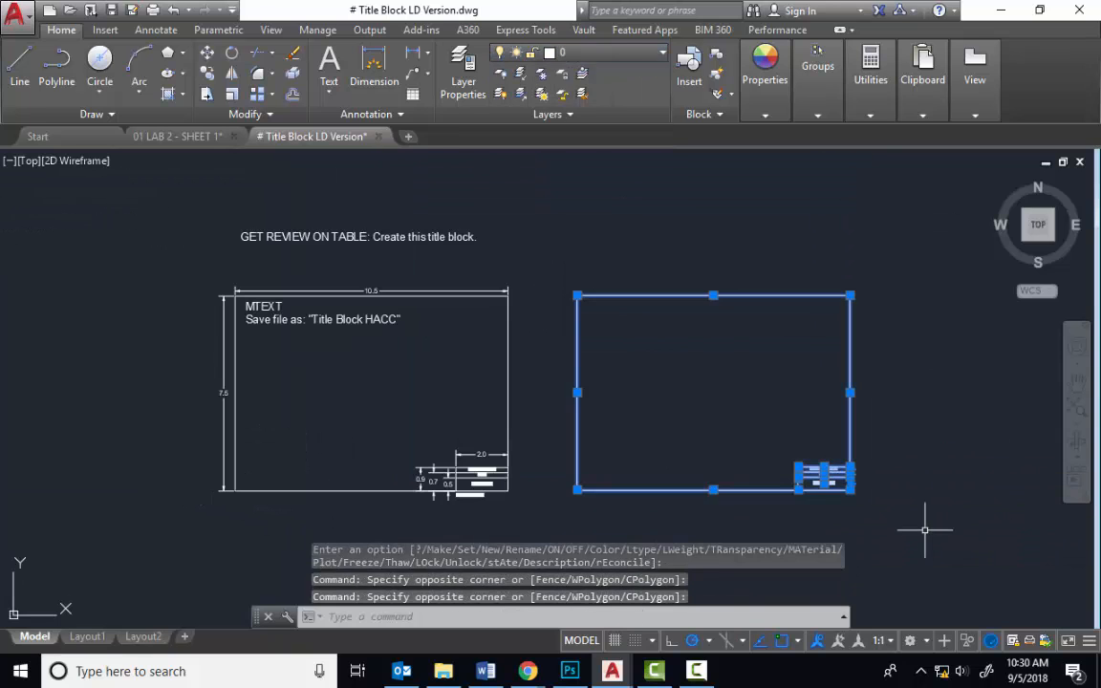
middle_drag(737, 405, 531, 336)
right_click(534, 260)
mouse_move(566, 316)
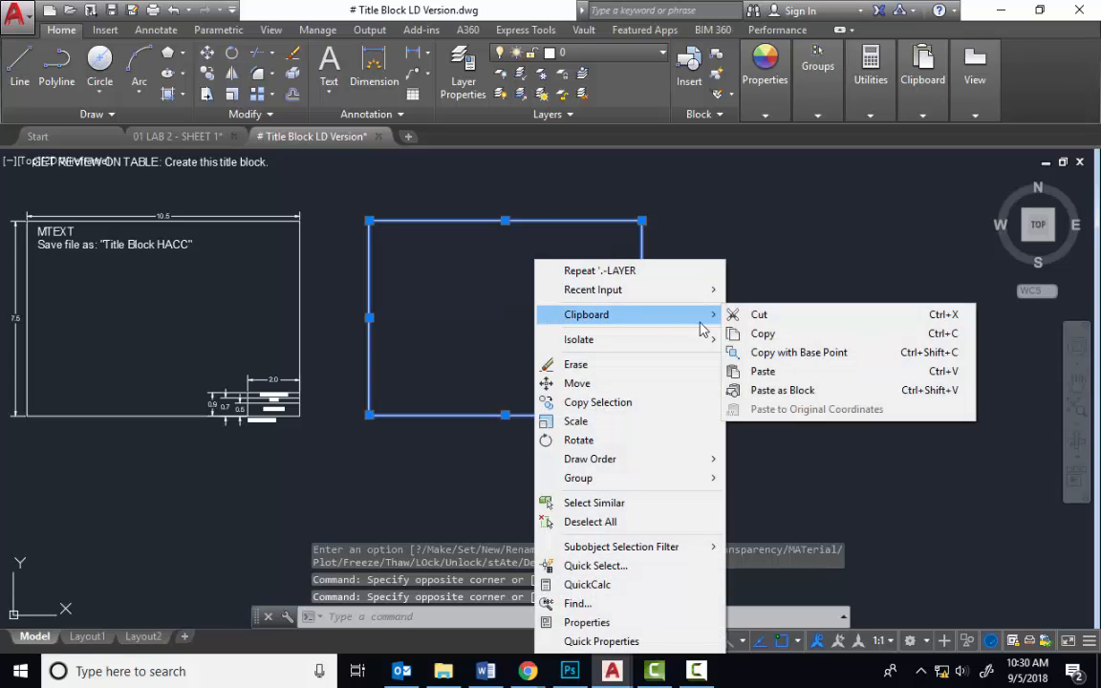
click(944, 334)
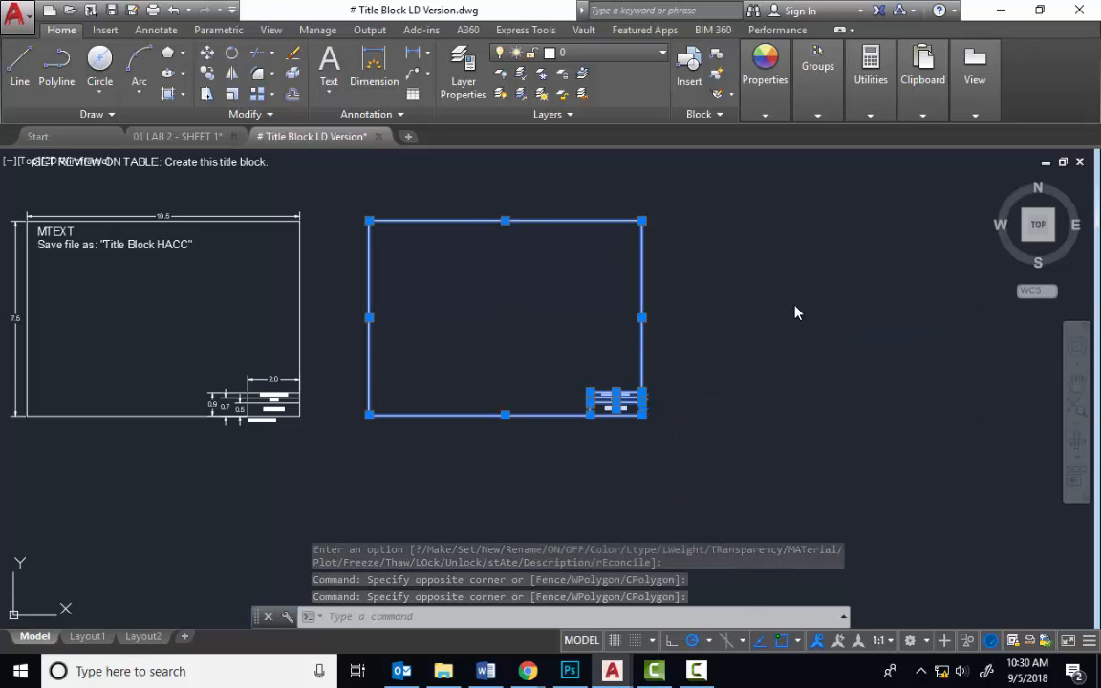
Switch to the 01 LAB 2 - SHEET 1 drawing and paste the border and title block beside the redrawn plate views, aligned with the original border's lower edge.
click(176, 136)
key(ctrl+v)
scroll(550, 421, down, 2)
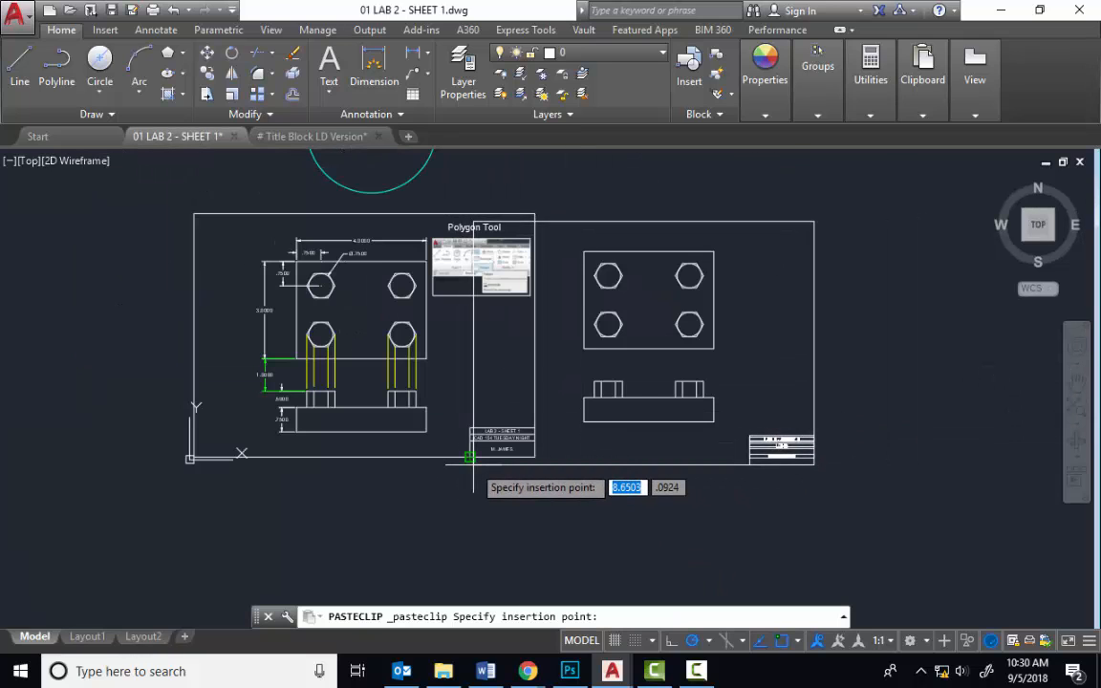
middle_drag(660, 464, 391, 464)
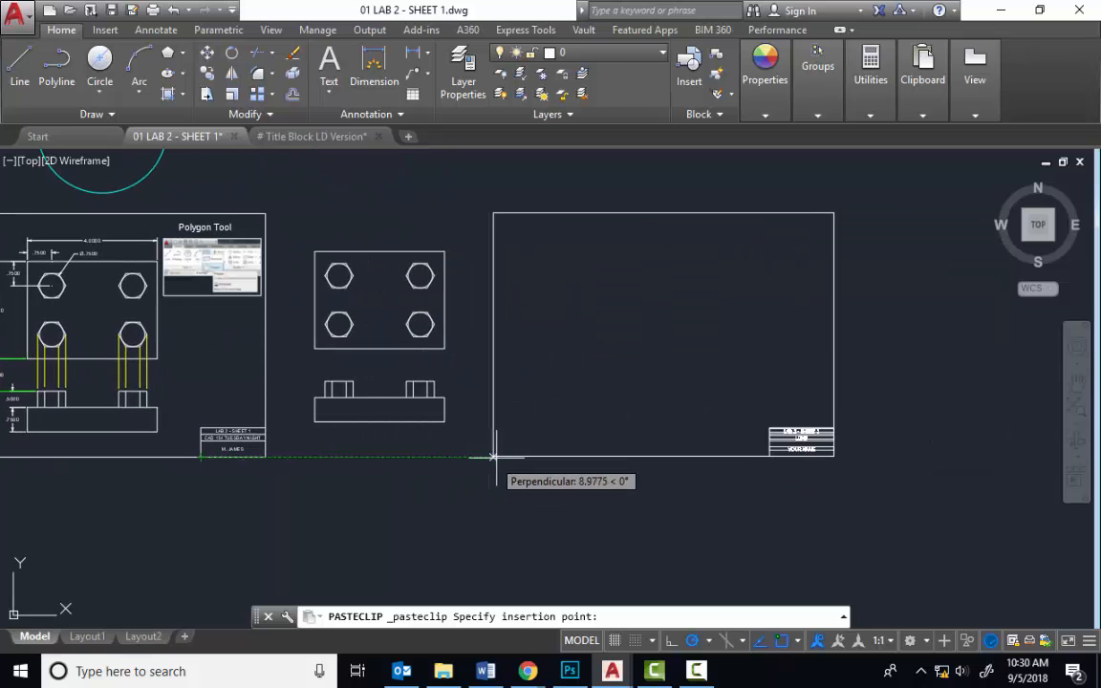
click(500, 457)
Move the redrawn top and front views together horizontally into the pasted border, using the front view's lower-left corner as base point.
click(302, 216)
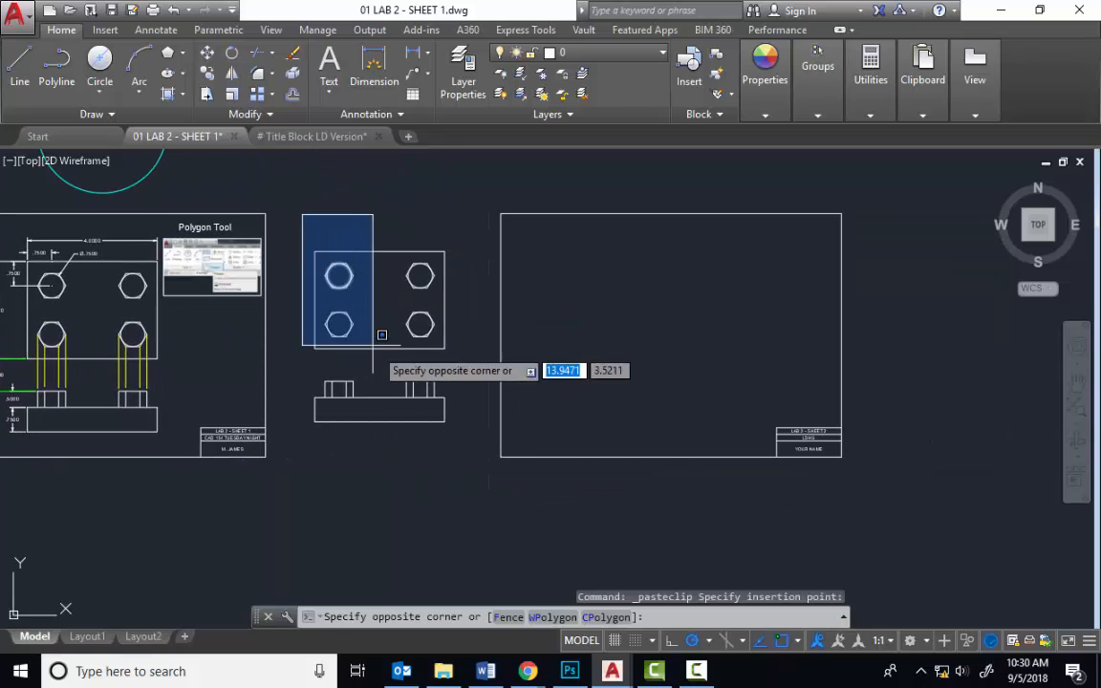
click(453, 447)
click(207, 53)
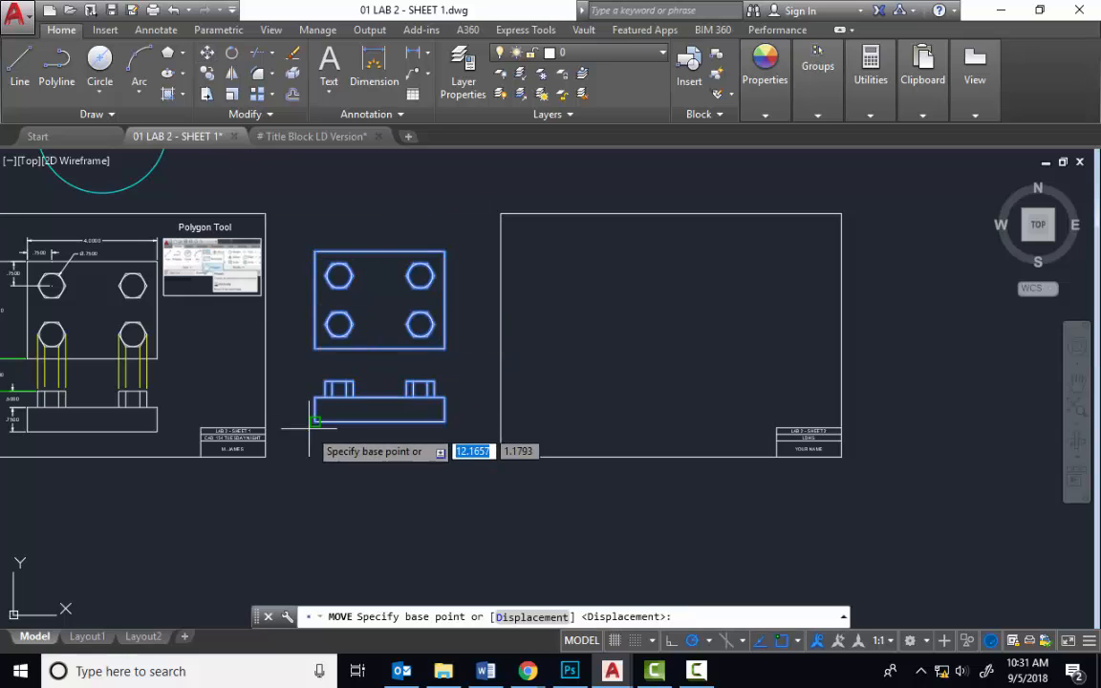
click(314, 421)
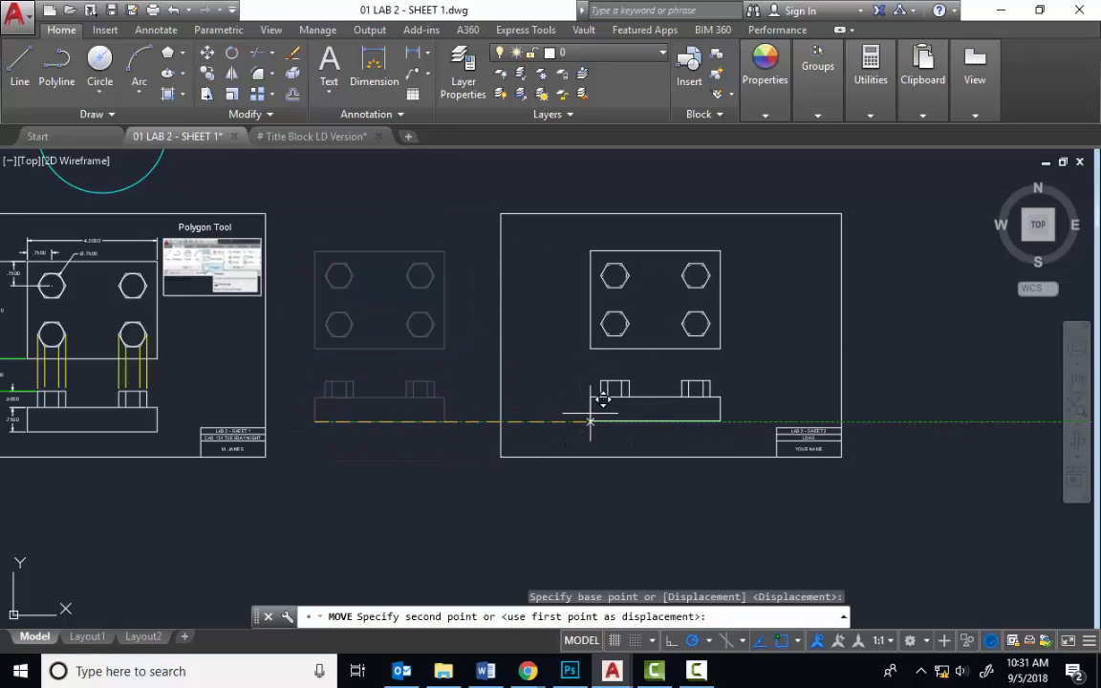
click(599, 417)
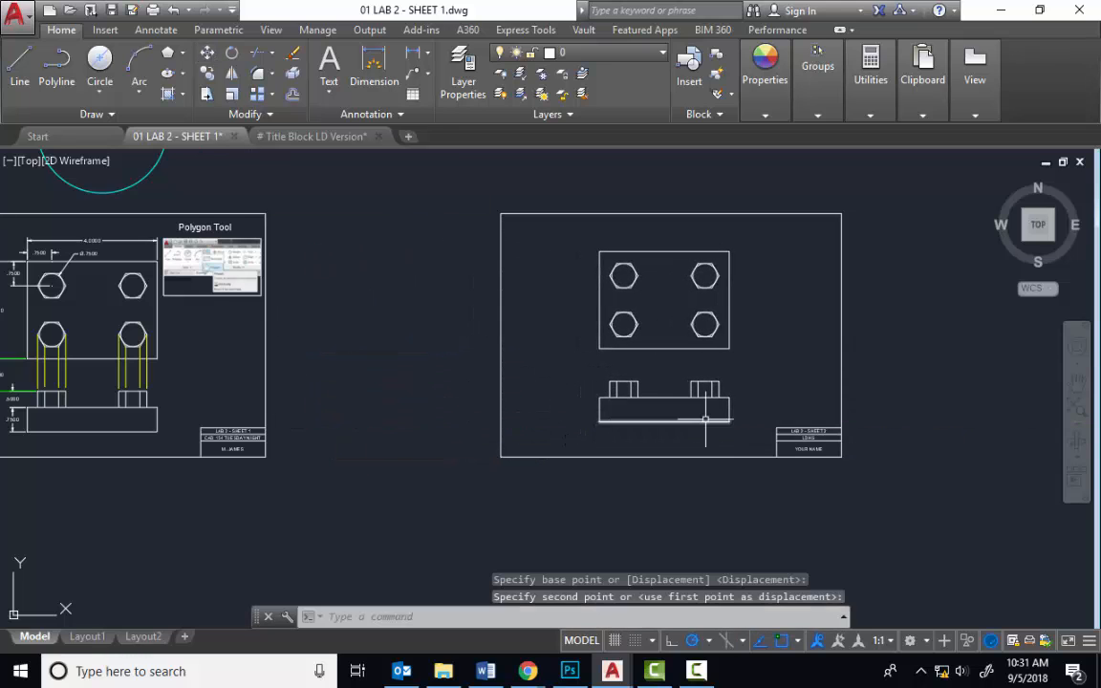
Change the sheet title in the pasted title block to "LAB 2 - SHEET 1".
scroll(779, 416, up, 6)
middle_drag(709, 410, 413, 330)
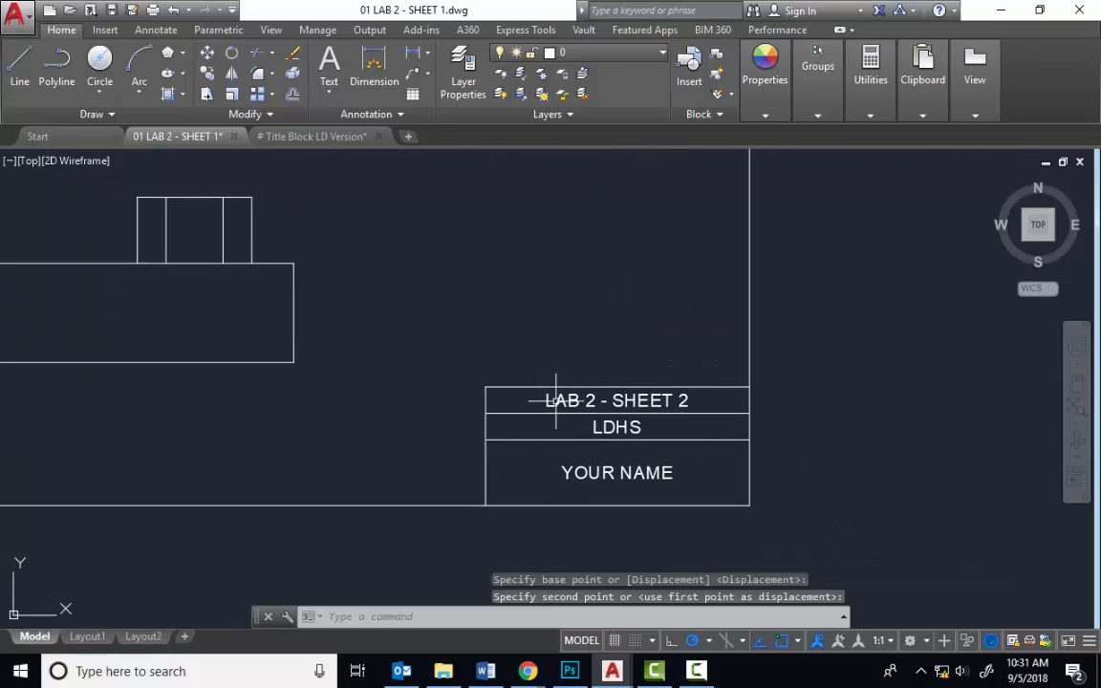
scroll(565, 387, up, 2)
click(567, 401)
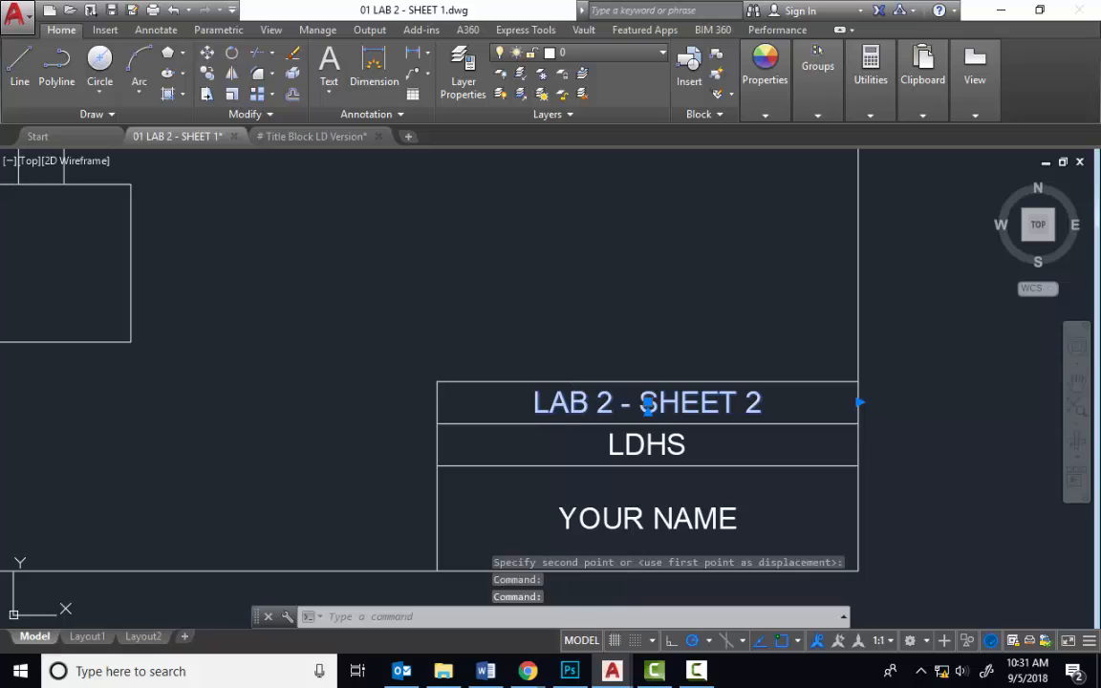
double_click(571, 402)
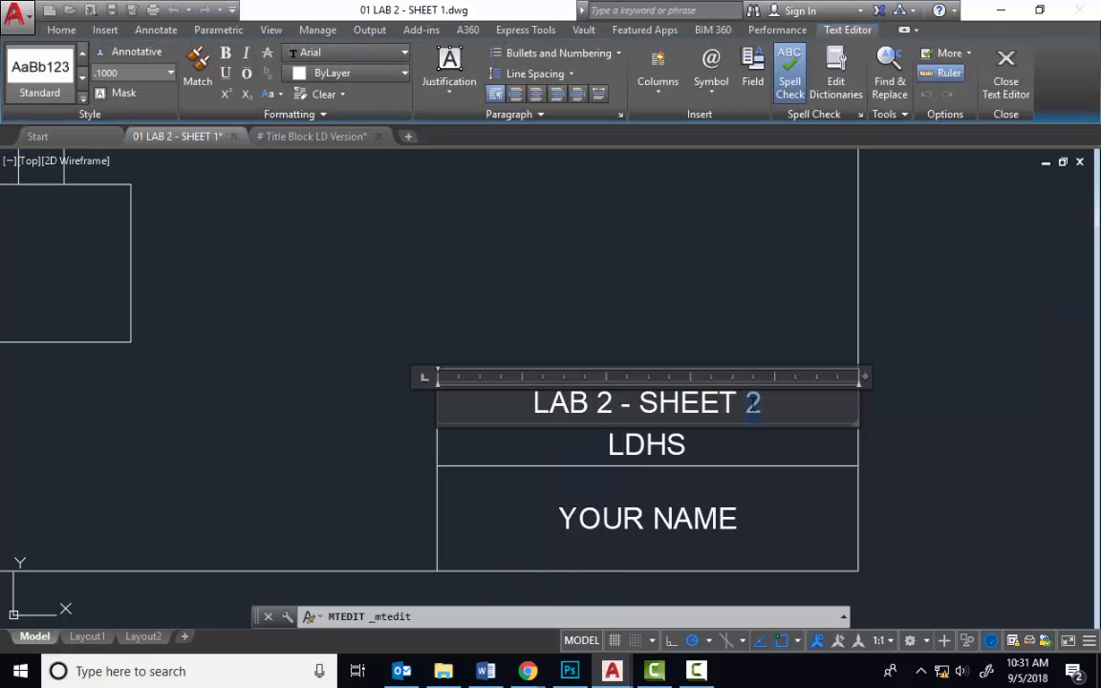
text(1)
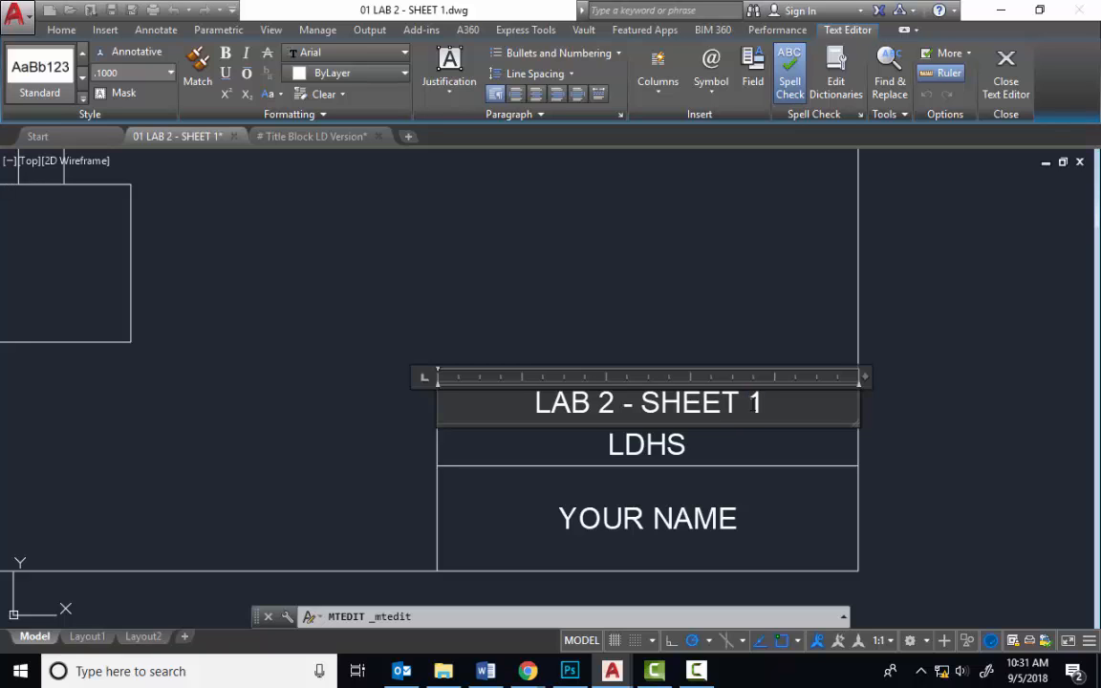
click(569, 282)
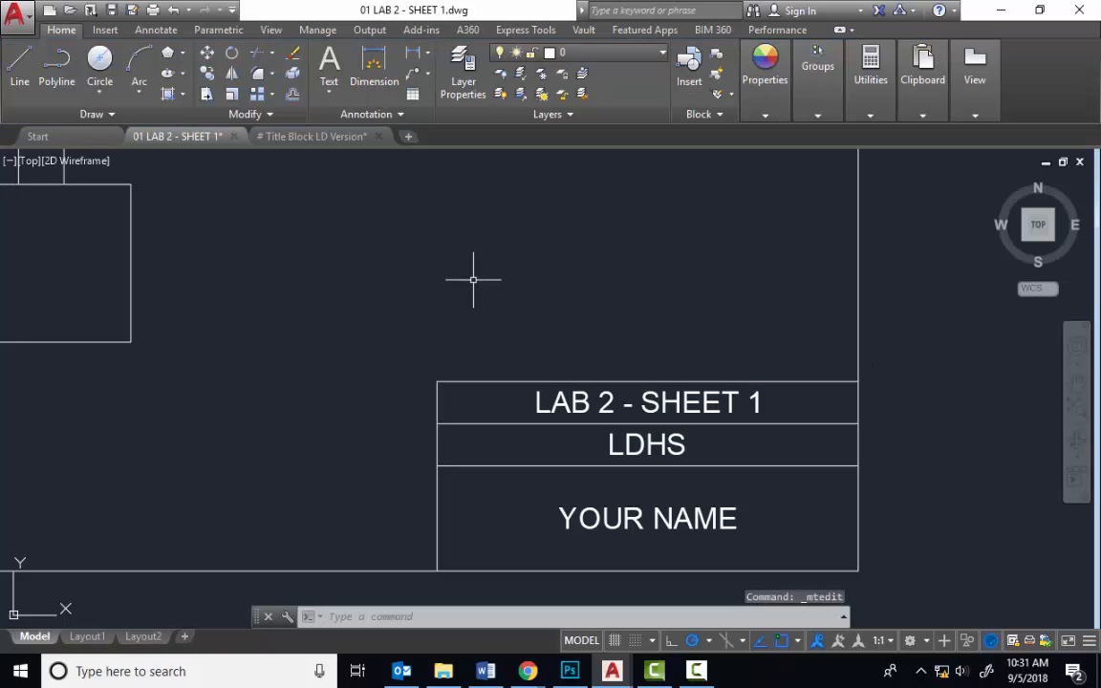
Start a plot of the drawing and define the plot window from the border's upper-left corner to its lower-right corner.
scroll(425, 253, down, 8)
mouse_move(425, 253)
middle_down()
mouse_move(553, 420)
mouse_move(755, 427)
mouse_move(560, 417)
mouse_move(515, 443)
middle_up()
scroll(558, 418, up, 2)
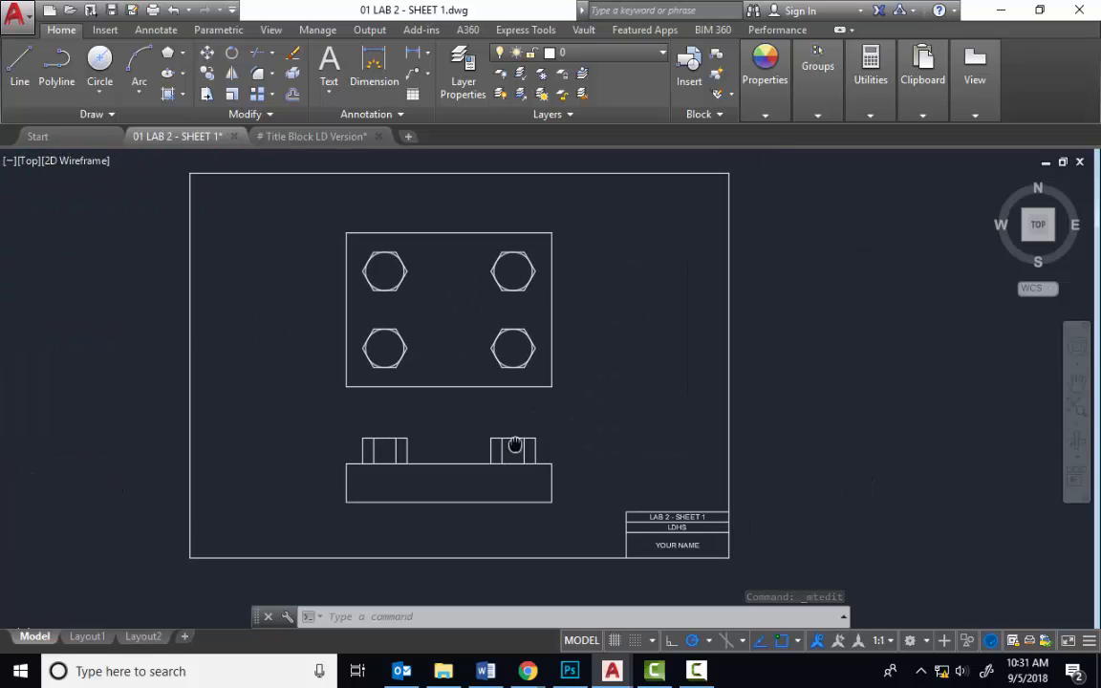
click(152, 11)
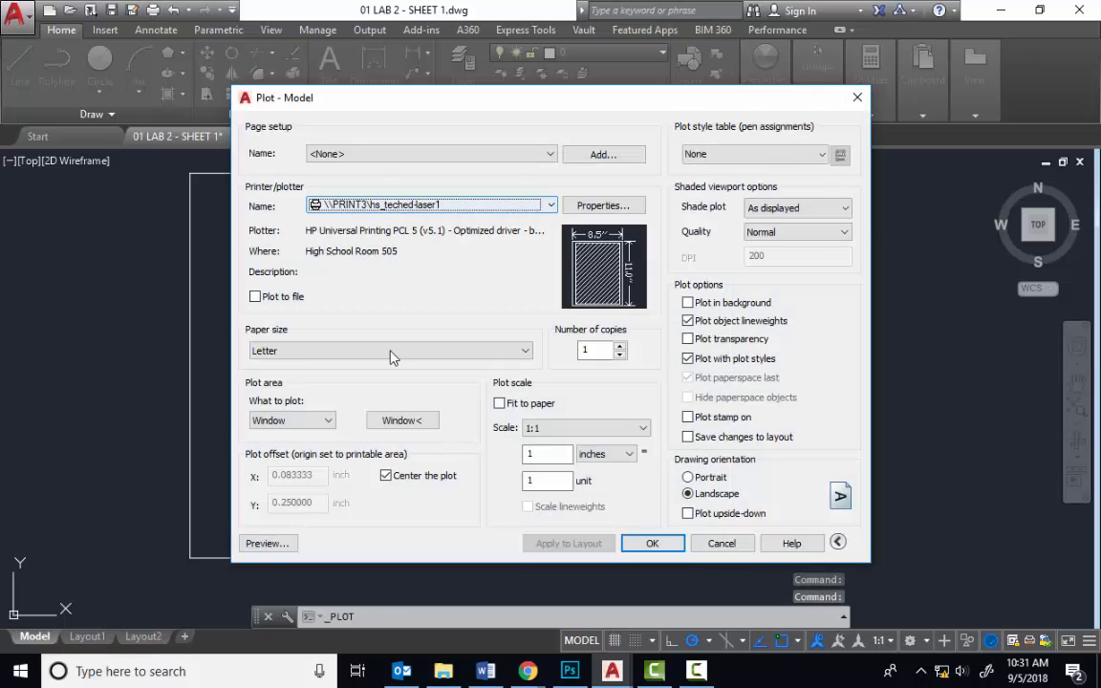
click(402, 421)
click(191, 173)
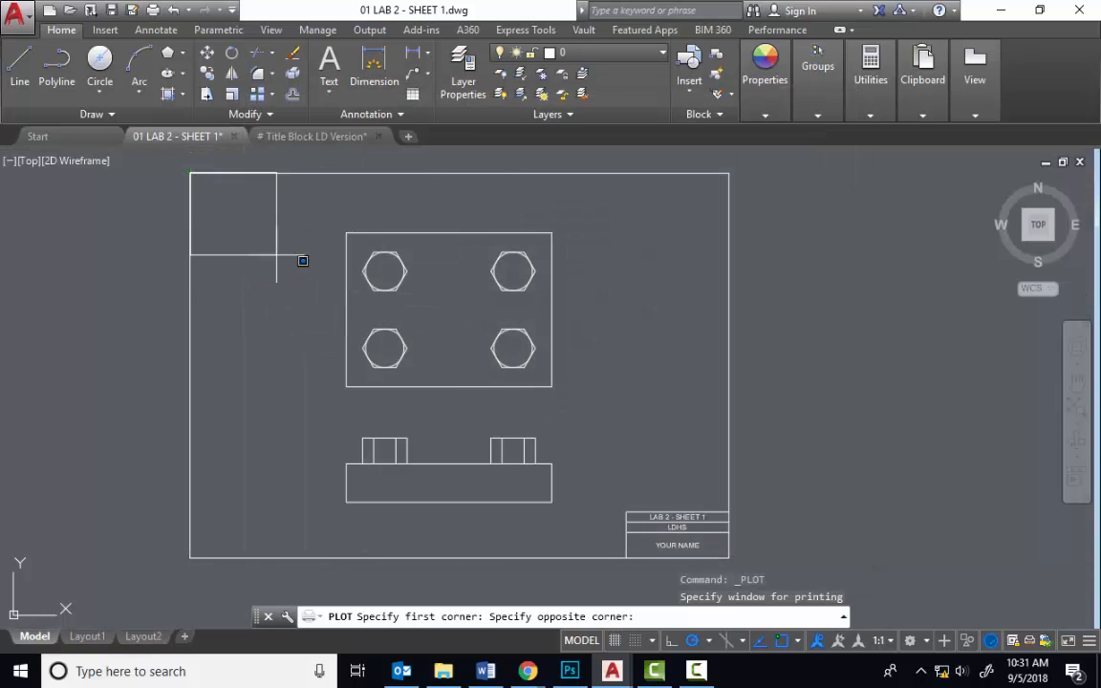
click(728, 557)
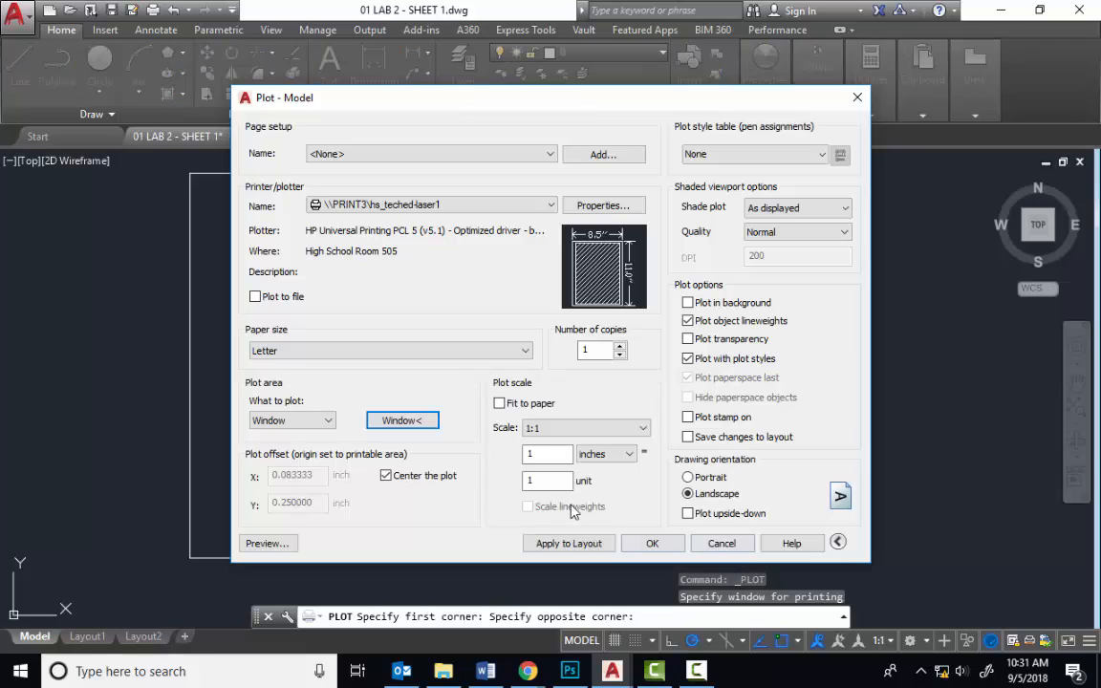
Centre the plot with Fit to paper off and a scale of 1 inch to 1 unit, then preview the sheet and close the preview.
click(386, 477)
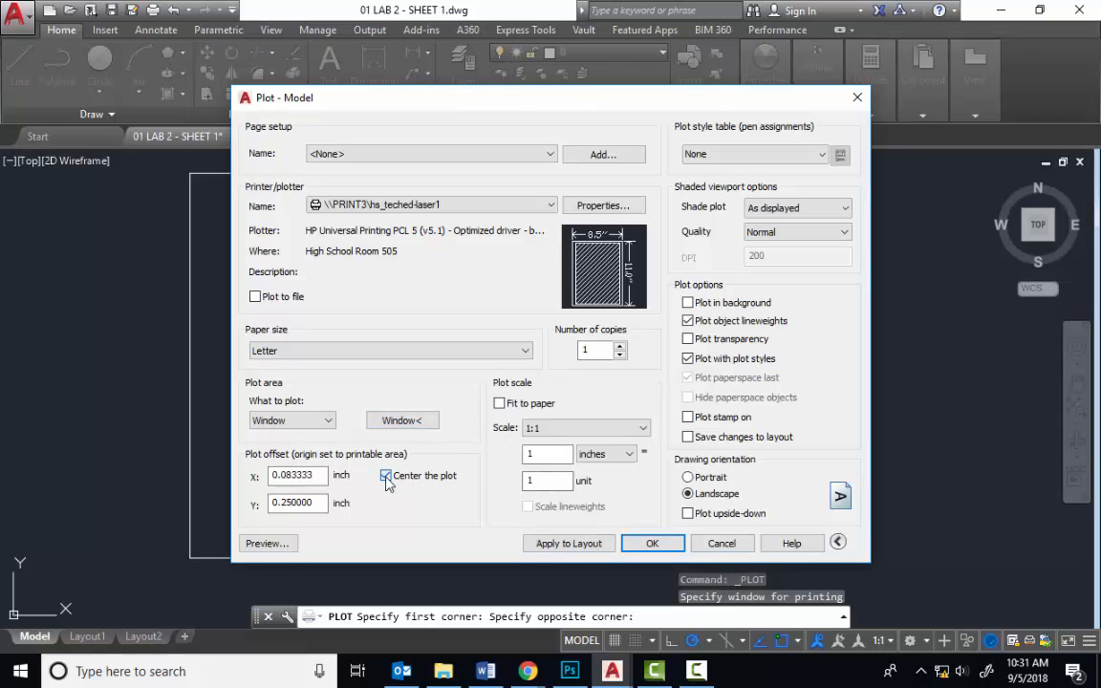
click(499, 404)
click(498, 405)
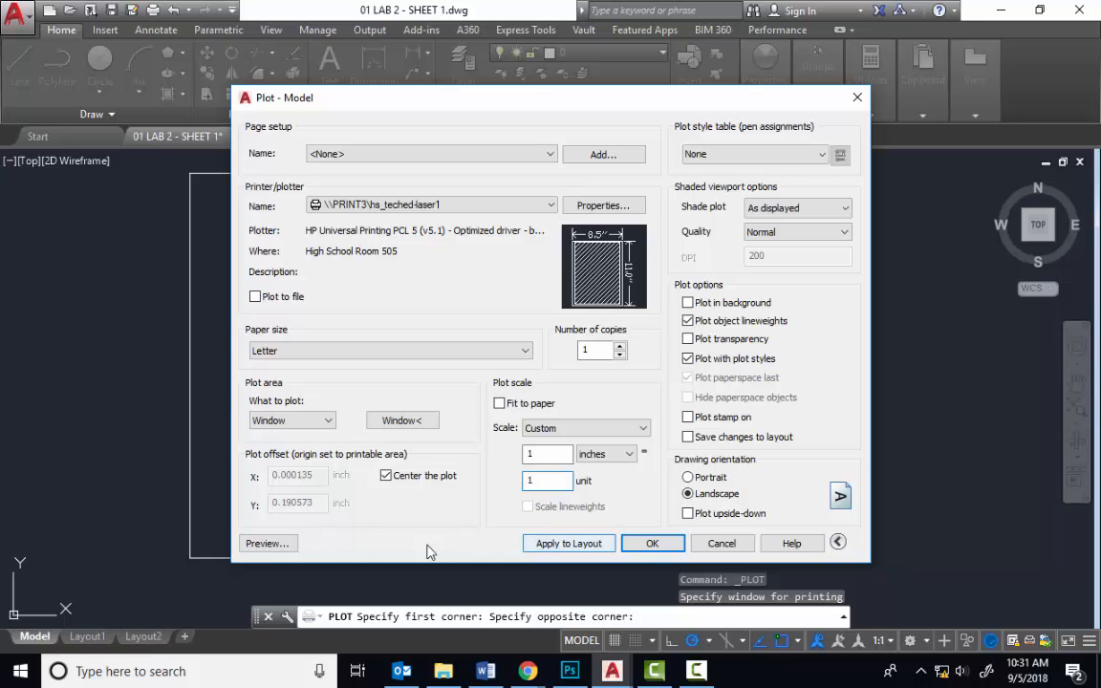
click(267, 544)
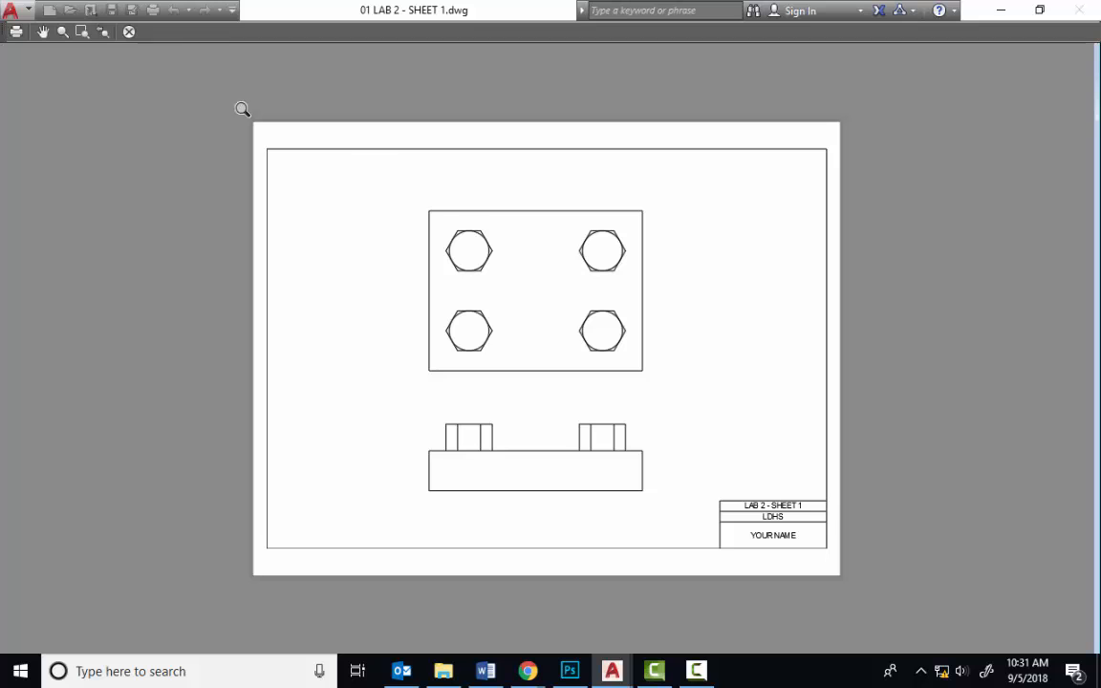
click(129, 31)
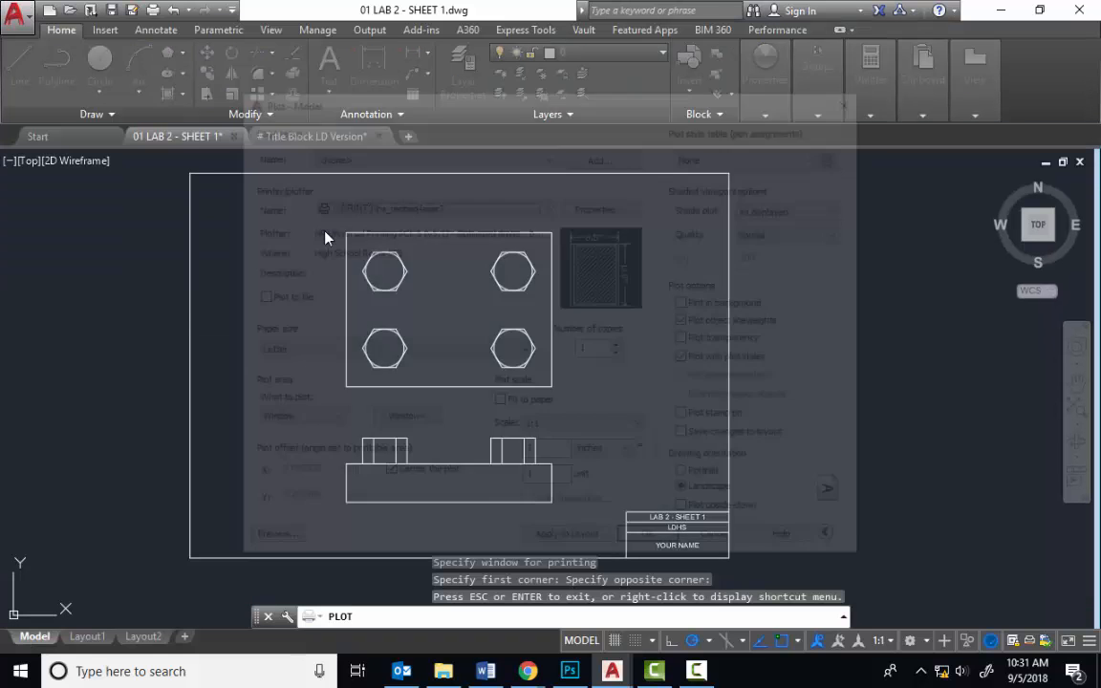